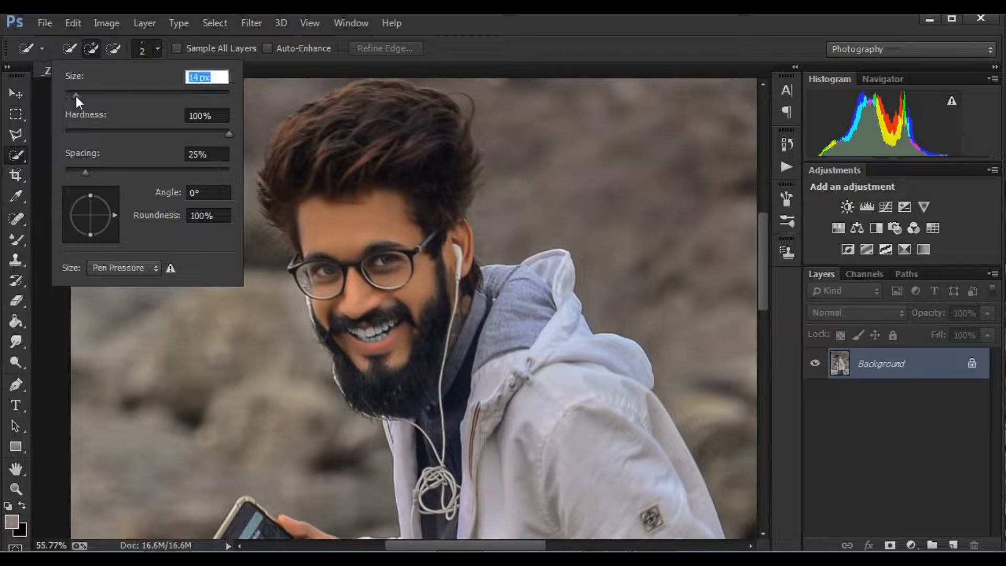
Quick-select the man's hair, face, beard, hood and the upper part of his jacket
left_click(407, 104)
left_click_drag(309, 135, 316, 215)
left_click_drag(303, 270, 346, 371)
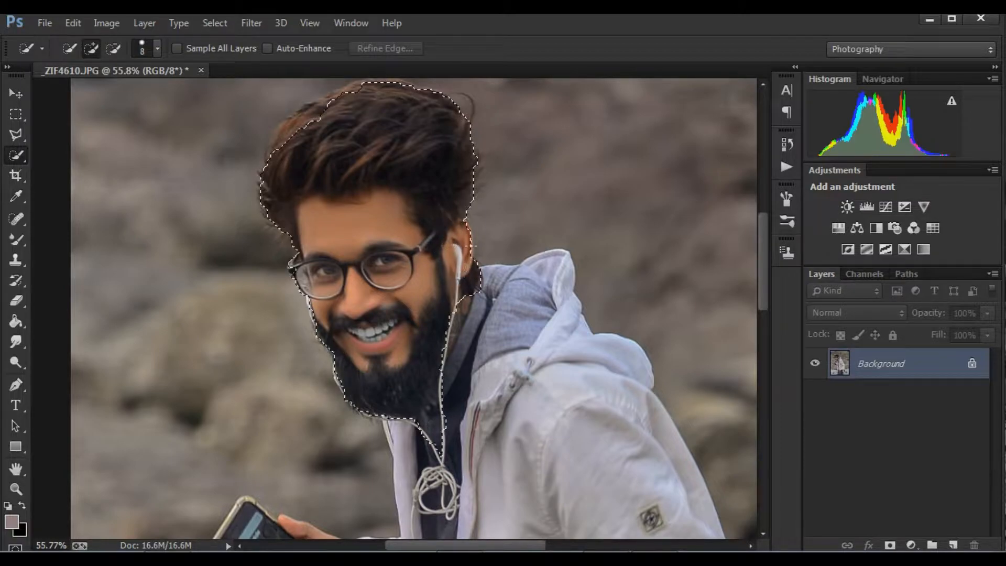
mouse_move(466, 398)
left_mouse_down()
mouse_move(504, 274)
mouse_move(574, 312)
left_mouse_up()
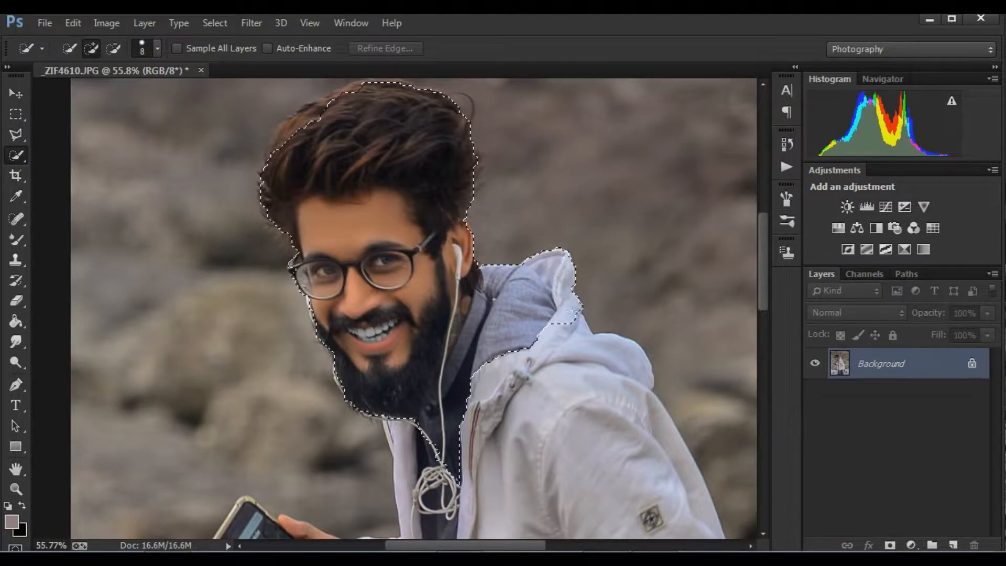
left_click_drag(604, 376, 622, 480)
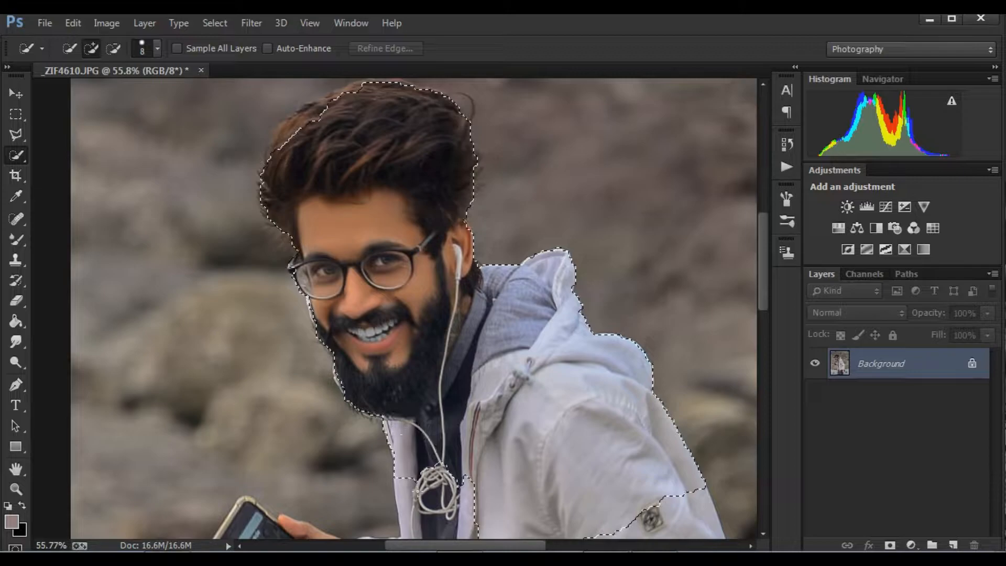
Extend the selection over the sleeves, the hand holding the phone, the lower jacket and the trousers
scroll(417, 491, "down", 6)
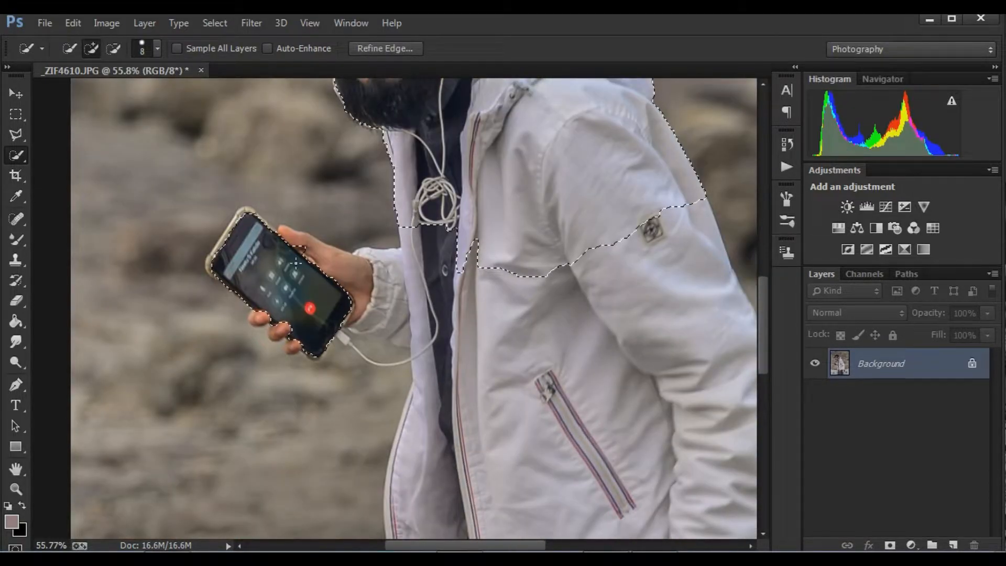
left_click_drag(395, 262, 401, 297)
mouse_move(433, 407)
left_mouse_down()
mouse_move(431, 502)
mouse_move(507, 369)
mouse_move(548, 481)
left_mouse_up()
scroll(584, 319, "down", 7)
left_click_drag(475, 276, 470, 456)
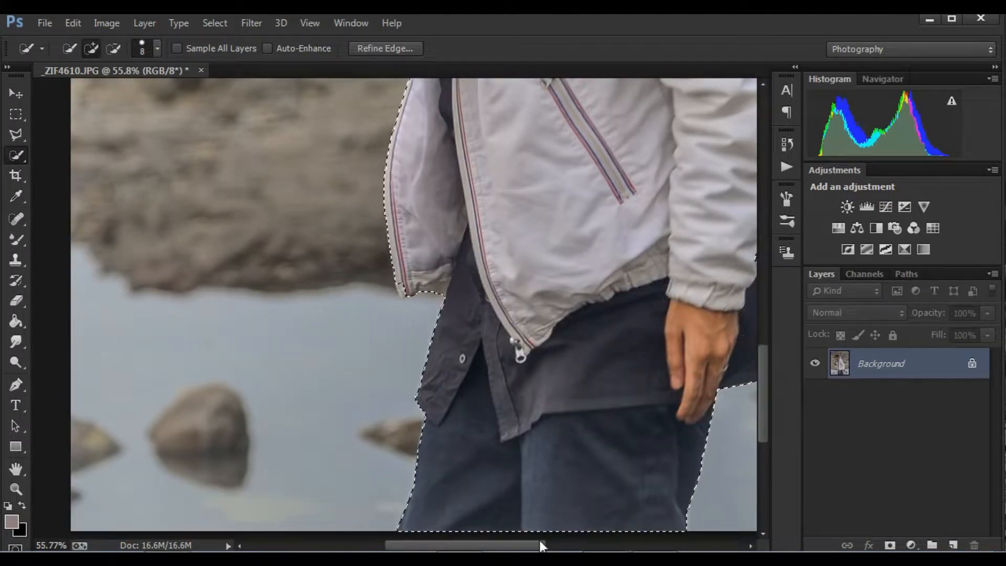
Add the light phone case edge to the selection and subtract the excess at its lower-left corner
scroll(561, 534, "right", 3)
scroll(562, 533, "up", 7)
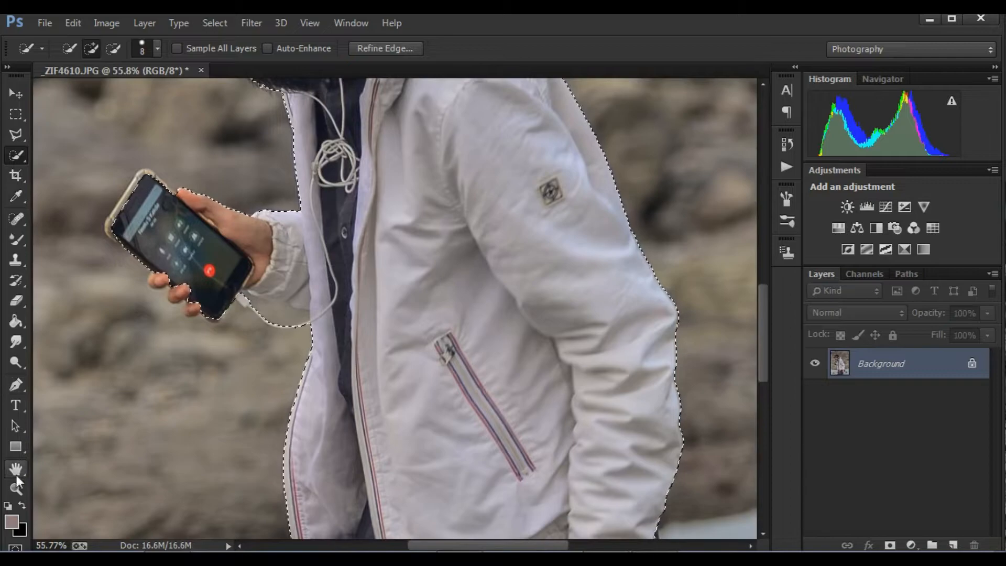
left_click(17, 488)
left_click_drag(100, 157, 160, 158)
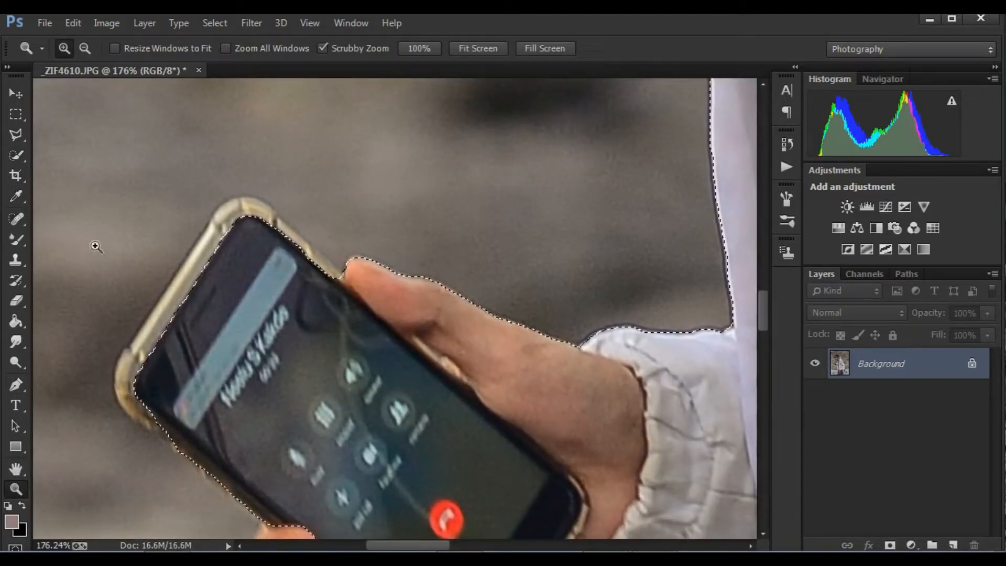
left_click(16, 155)
left_click(248, 205)
left_click_drag(196, 271, 153, 326)
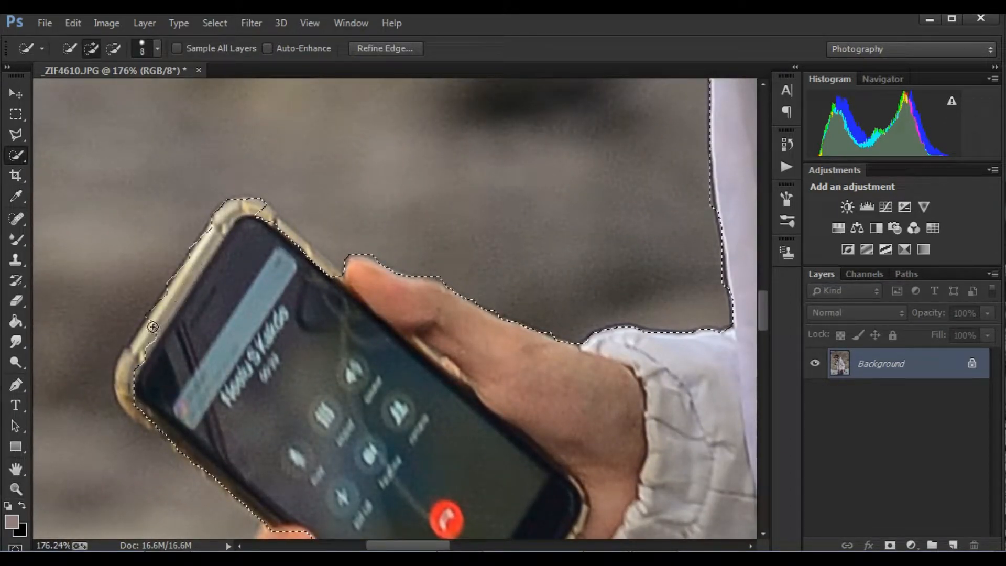
left_click_drag(129, 382, 141, 413)
left_click_drag(267, 214, 315, 266)
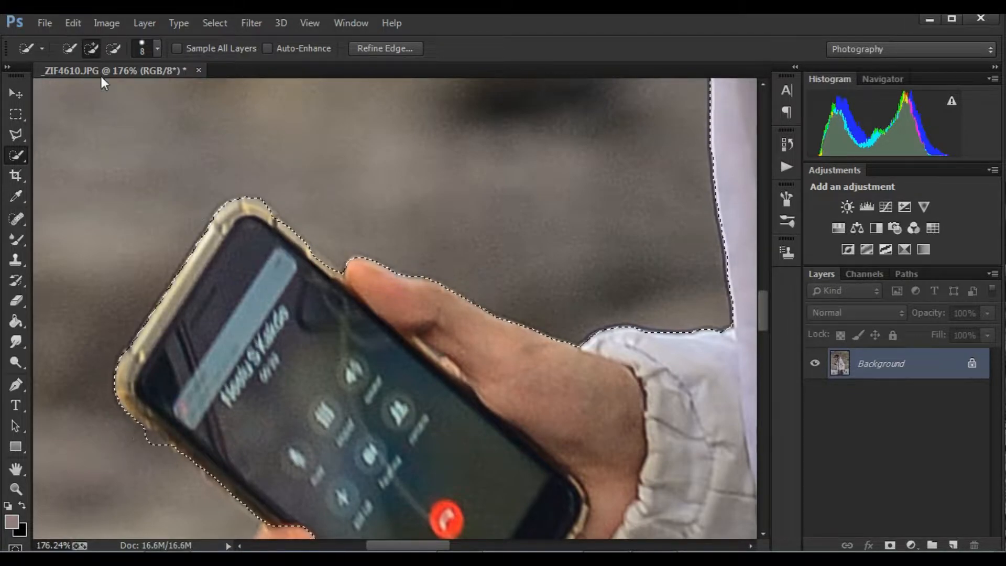
left_click(113, 49)
scroll(318, 279, "down", 5)
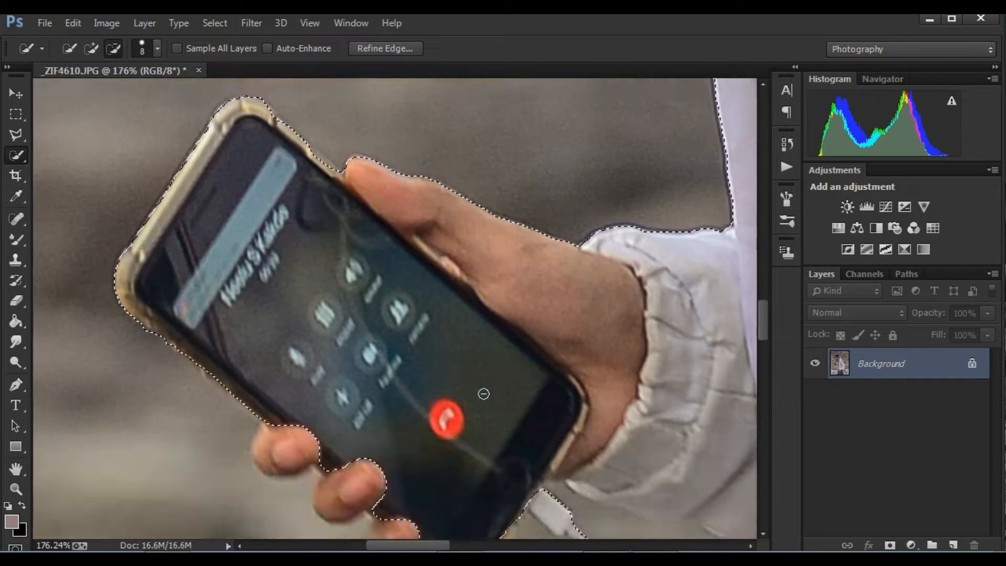
Add the three fingertips and the bottom corner of the phone case to the selection
left_click(285, 283)
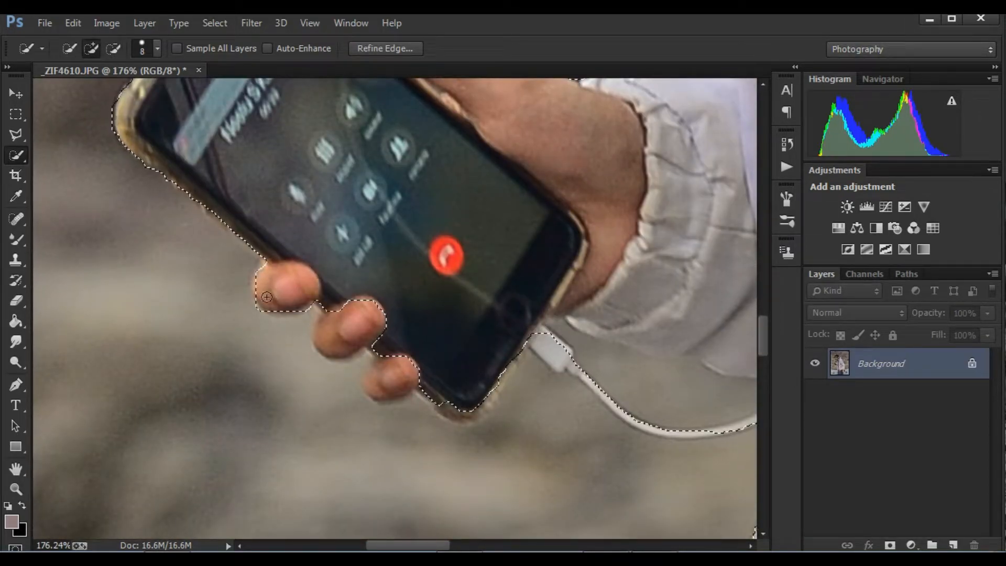
mouse_move(284, 283)
left_mouse_down()
mouse_move(326, 316)
mouse_move(329, 342)
mouse_move(339, 334)
mouse_move(396, 380)
left_mouse_up()
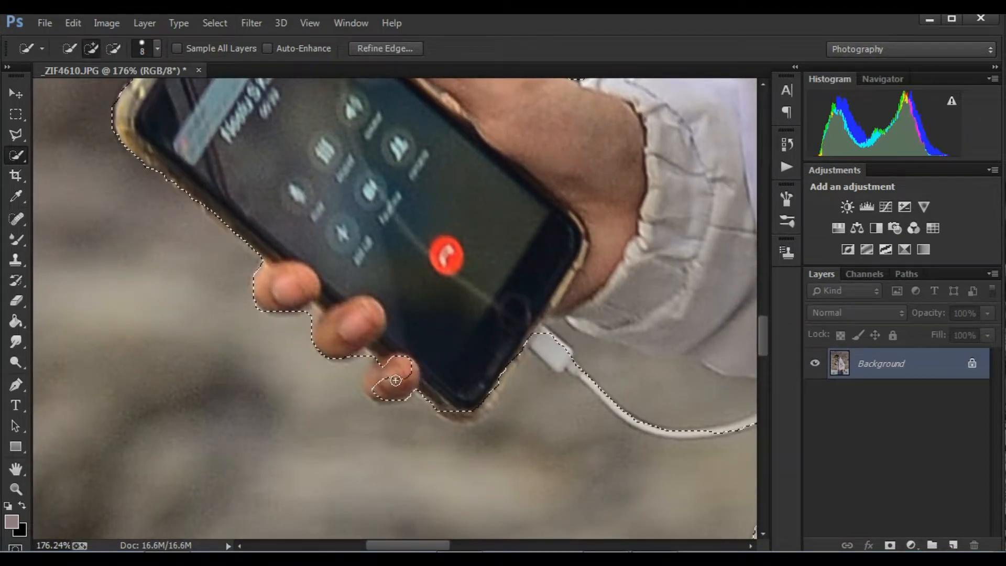
left_click(370, 382)
left_click(464, 416)
left_click(484, 404)
mouse_move(484, 403)
left_mouse_down()
mouse_move(522, 347)
mouse_move(553, 352)
left_mouse_up()
Subtract background between the phone's bottom corner and the charging cable from the selection with a 3 px brush
scroll(554, 353, "down", 3)
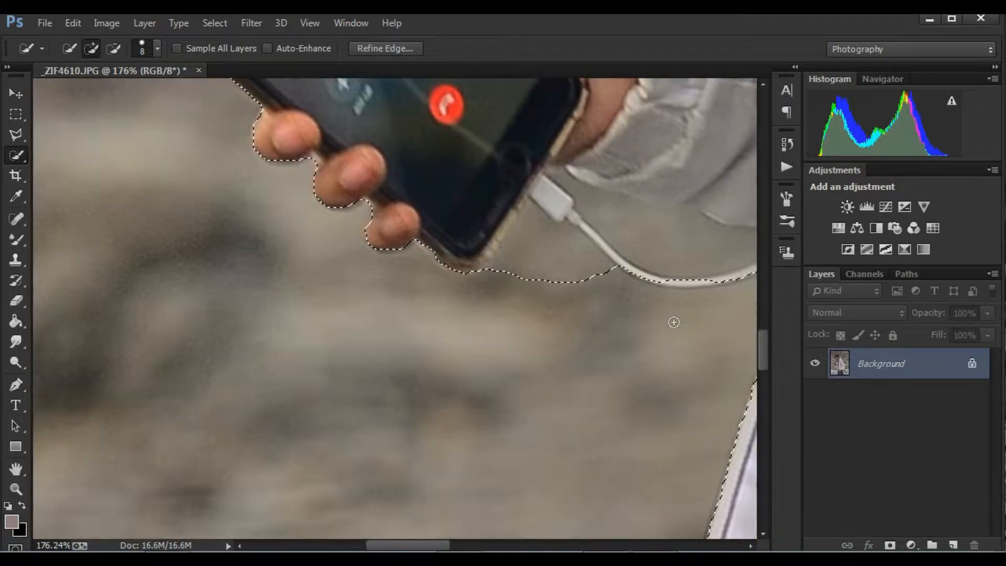
left_click(113, 50)
left_click(157, 48)
left_click_drag(72, 97, 67, 95)
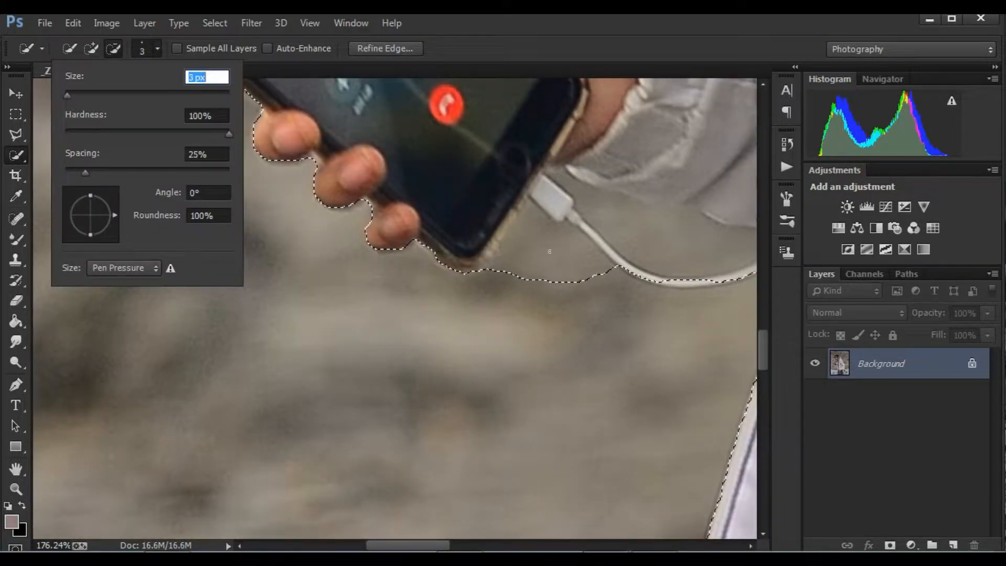
left_click_drag(526, 218, 509, 271)
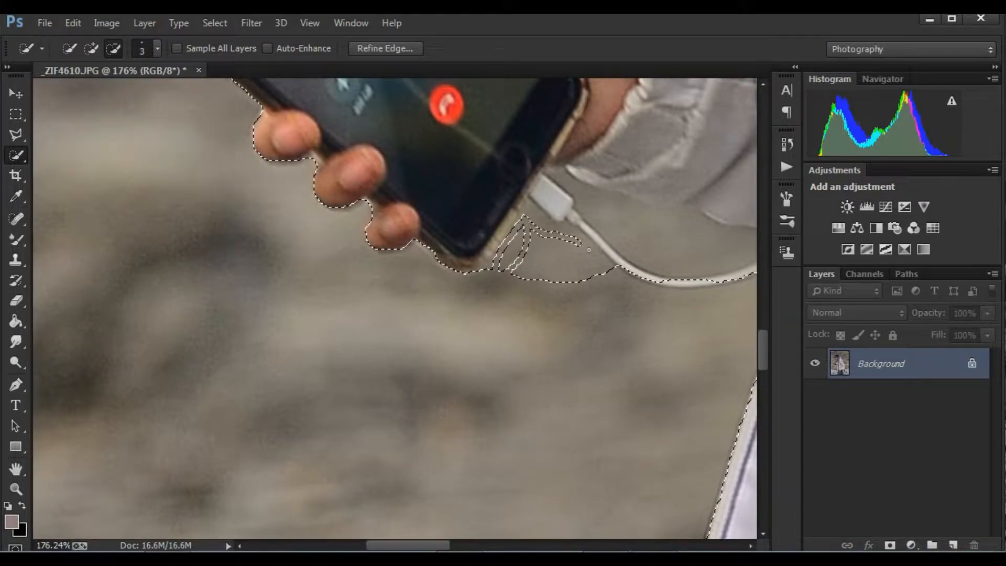
scroll(551, 266, "up", 3)
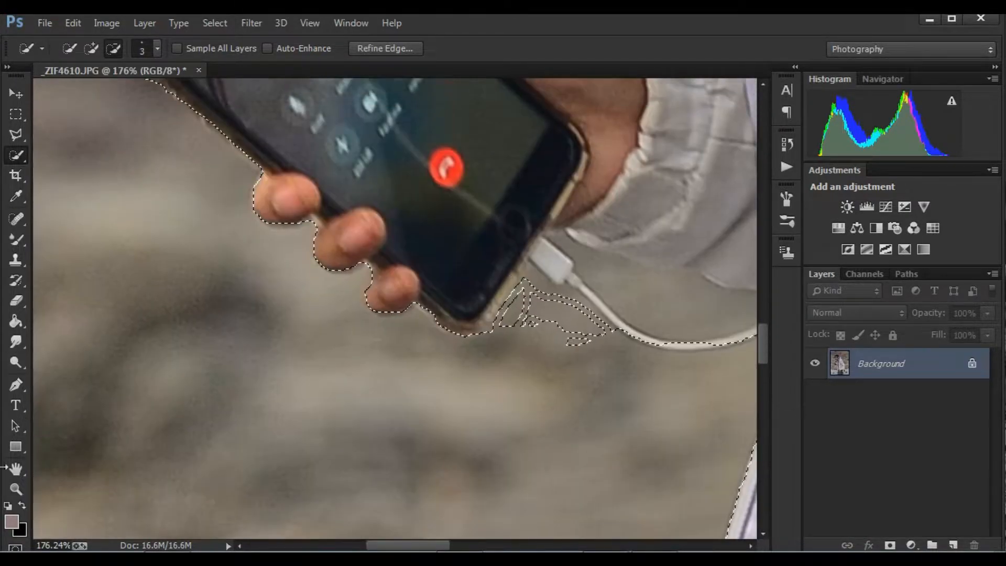
Subtract the leftover background below the charger plug and around the phone corner using 19 px and 12 px brushes
left_click(16, 488)
left_click_drag(622, 319, 674, 346)
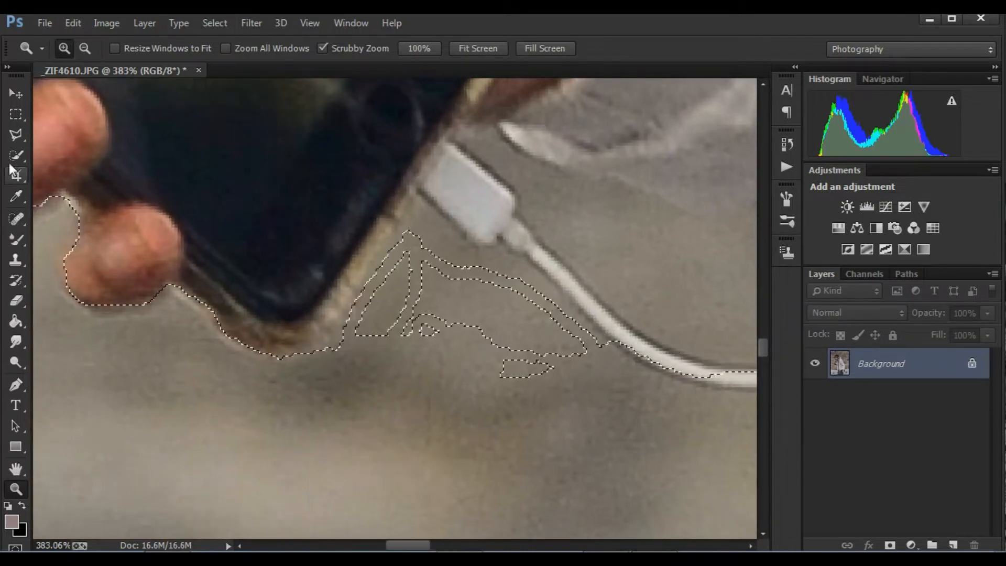
key("w")
left_click(146, 49)
left_click_drag(68, 95, 81, 95)
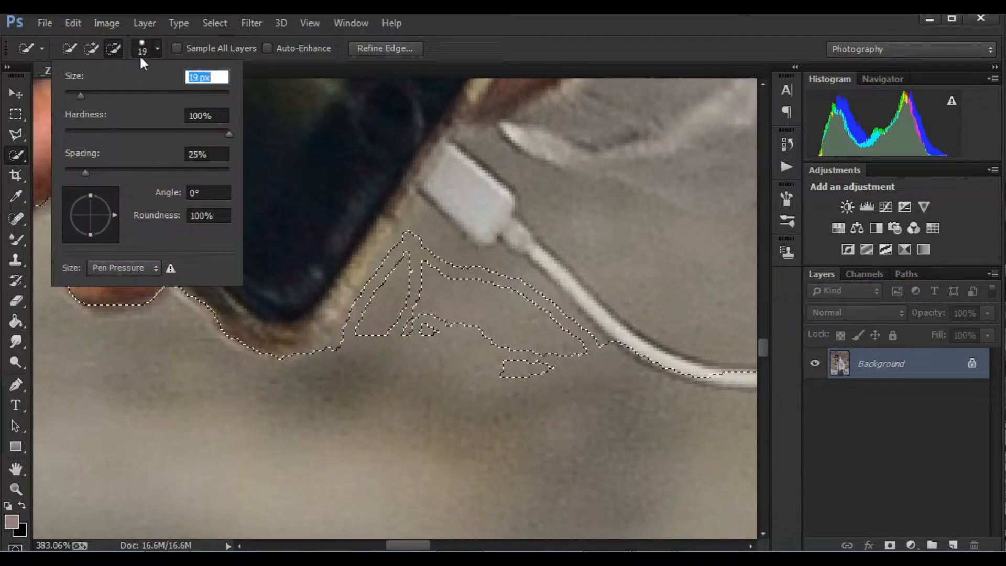
left_click(149, 49)
left_click_drag(431, 293, 570, 362)
left_click(157, 49)
left_click_drag(80, 95, 75, 95)
left_click(152, 49)
left_click_drag(382, 309, 325, 361)
Refine the selection edge along the lowest curve of the white cable with an 8 px brush
left_click(117, 51)
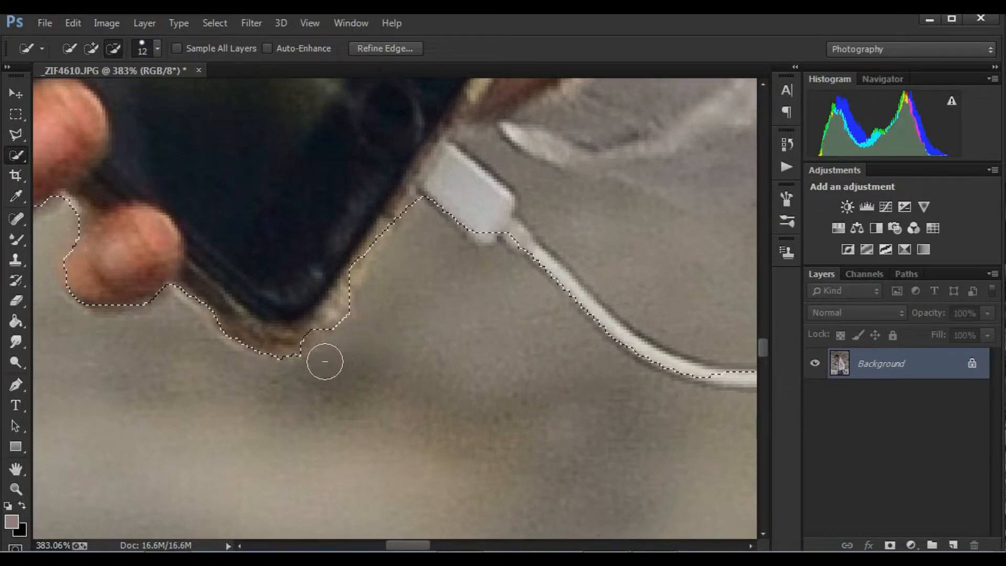
scroll(474, 310, "up", 1)
scroll(444, 527, "right", 6)
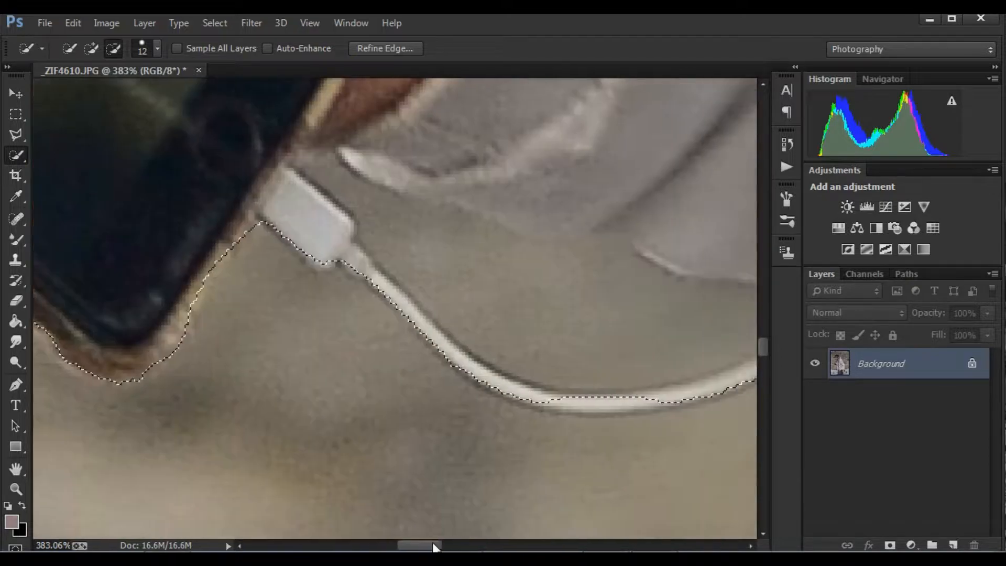
left_click(157, 48)
left_click_drag(74, 95, 71, 94)
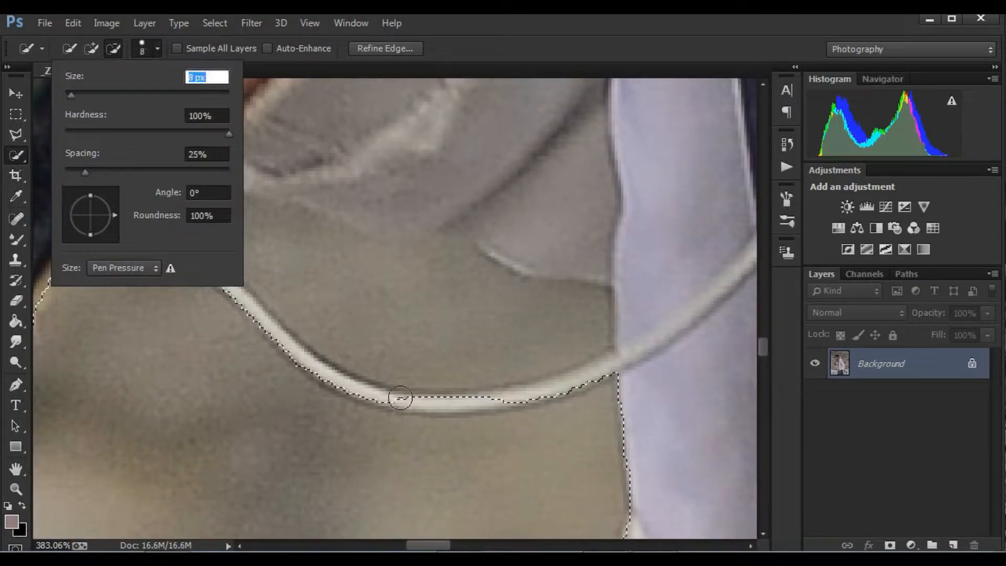
left_click_drag(395, 402, 511, 396)
left_click(91, 49)
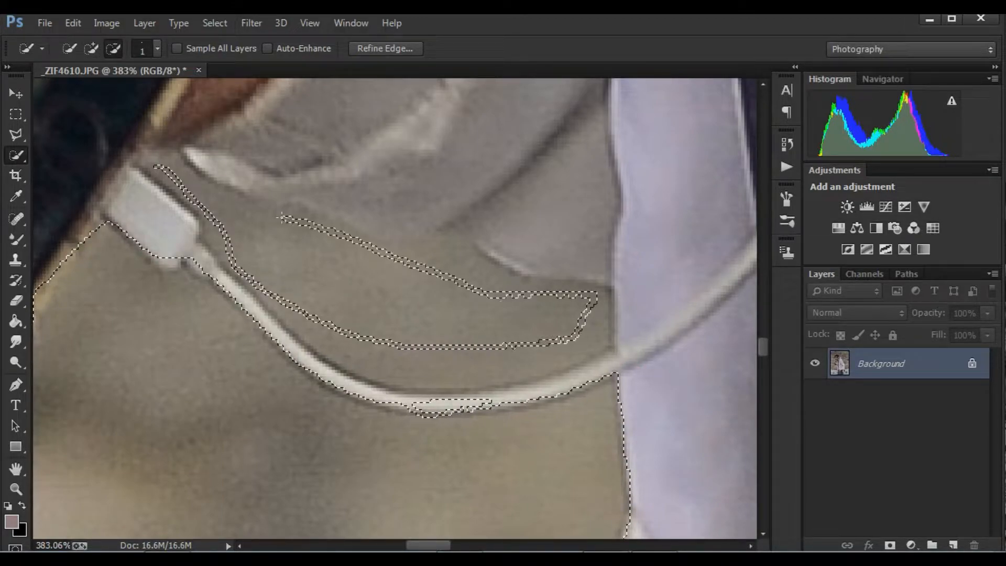
Try to subtract the gap between the cable and the sleeve with a small brush, and undo the last three strokes
left_click(157, 50)
left_click_drag(65, 91, 67, 93)
left_click(307, 248)
key("ctrl+alt+z")
key("ctrl+alt+z")
key("ctrl+alt+z")
Add the charger plug, cable and sleeve's lower edge to the selection, and subtract the background gap between them
left_click(91, 48)
mouse_move(147, 212)
left_mouse_down()
mouse_move(251, 302)
mouse_move(318, 373)
left_mouse_up()
mouse_move(325, 183)
left_mouse_down()
mouse_move(366, 209)
mouse_move(494, 223)
left_mouse_up()
left_click(116, 48)
mouse_move(181, 171)
left_mouse_down()
mouse_move(264, 236)
mouse_move(220, 207)
left_mouse_up()
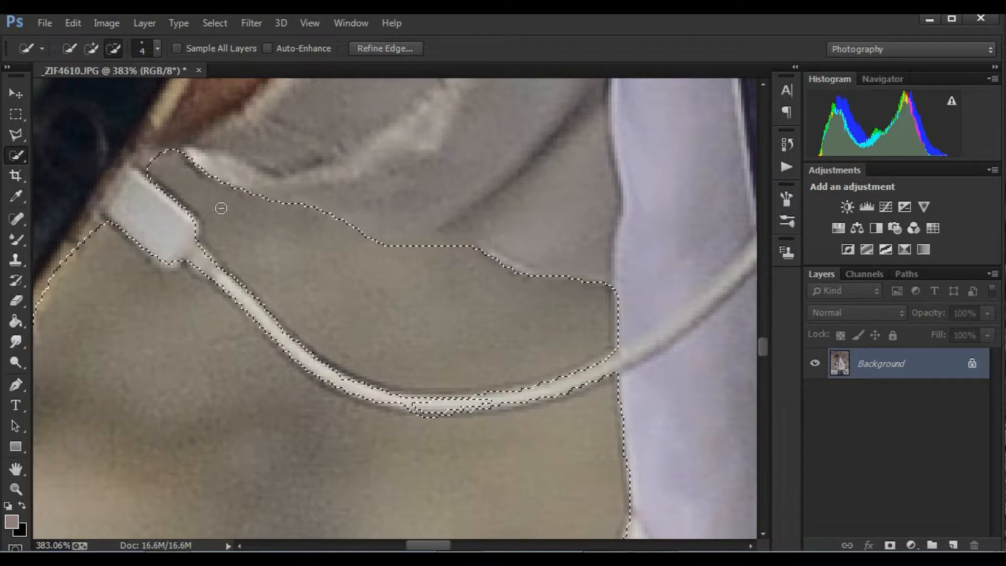
Output the selection from Refine Edge as a layer mask and fit the whole image in view
left_click(397, 48)
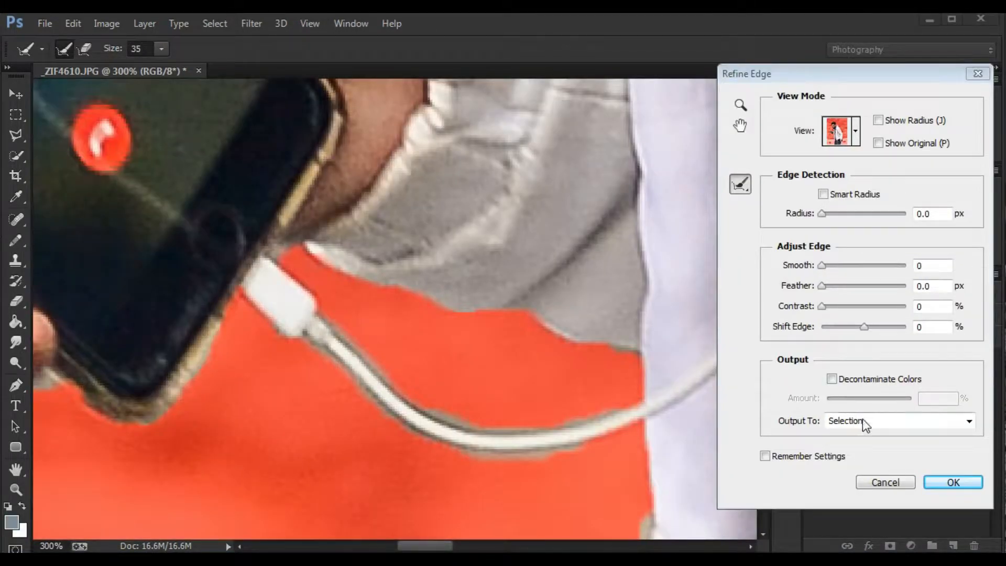
left_click(861, 422)
left_click(863, 448)
left_click(953, 481)
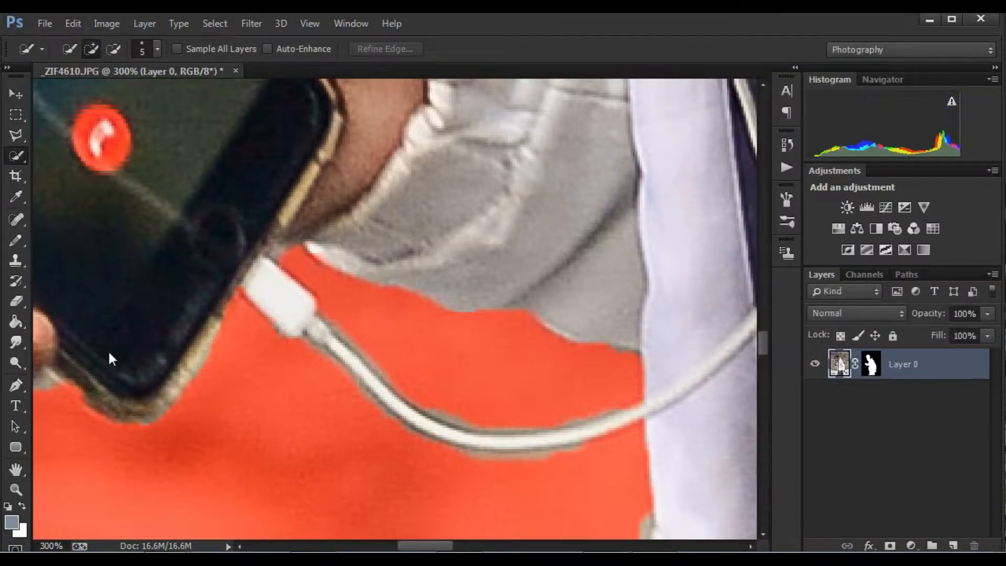
key("z")
key("ctrl+0")
key("w")
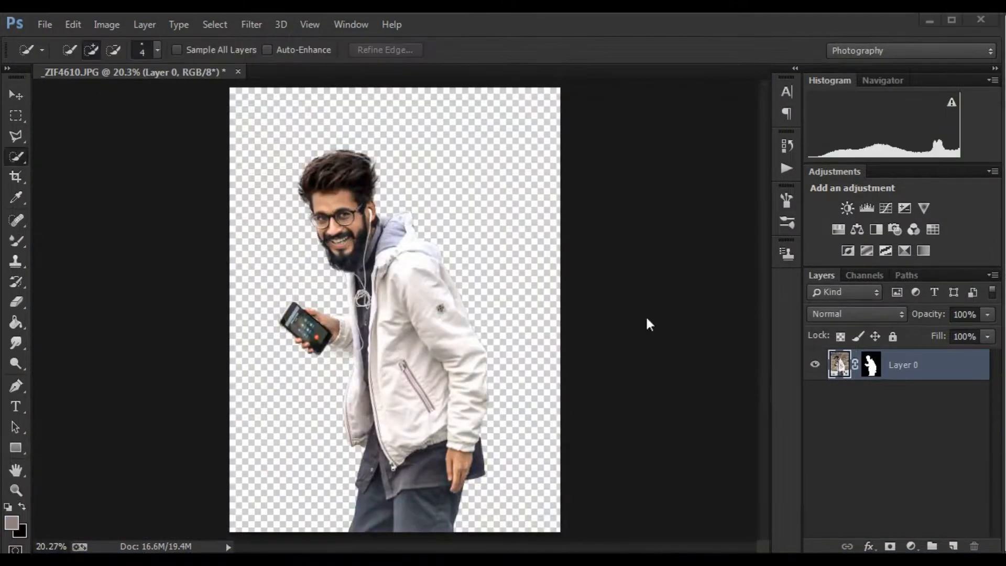
Create a new empty layer beneath the masked photo layer
left_click(874, 368)
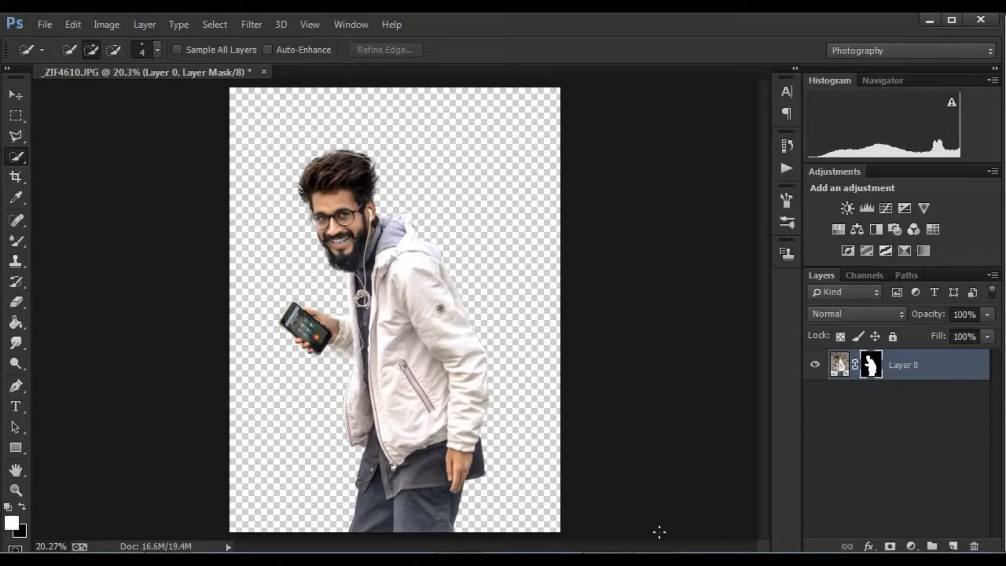
left_click(459, 545)
left_click(480, 474)
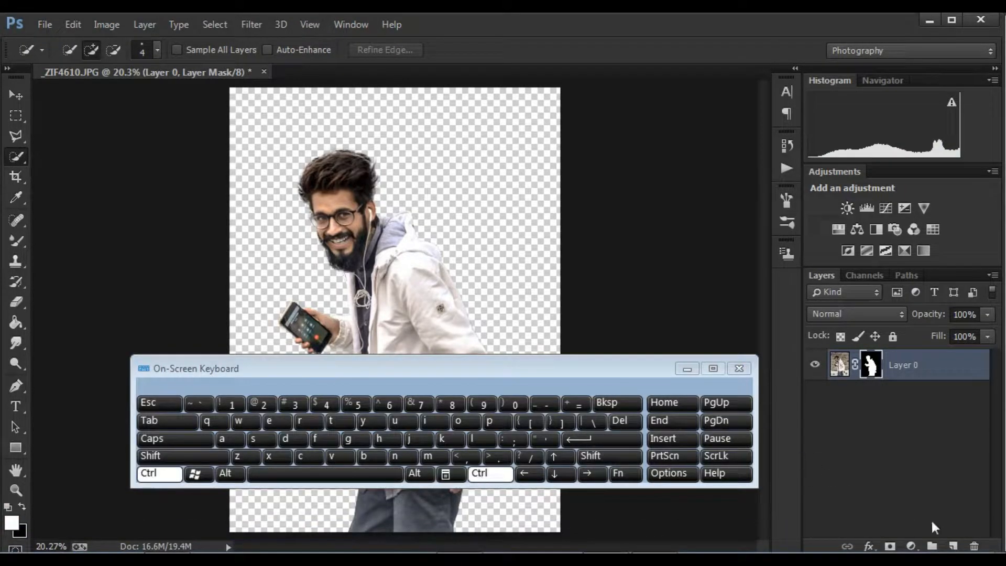
left_click(954, 545, "ctrl")
left_click(686, 368)
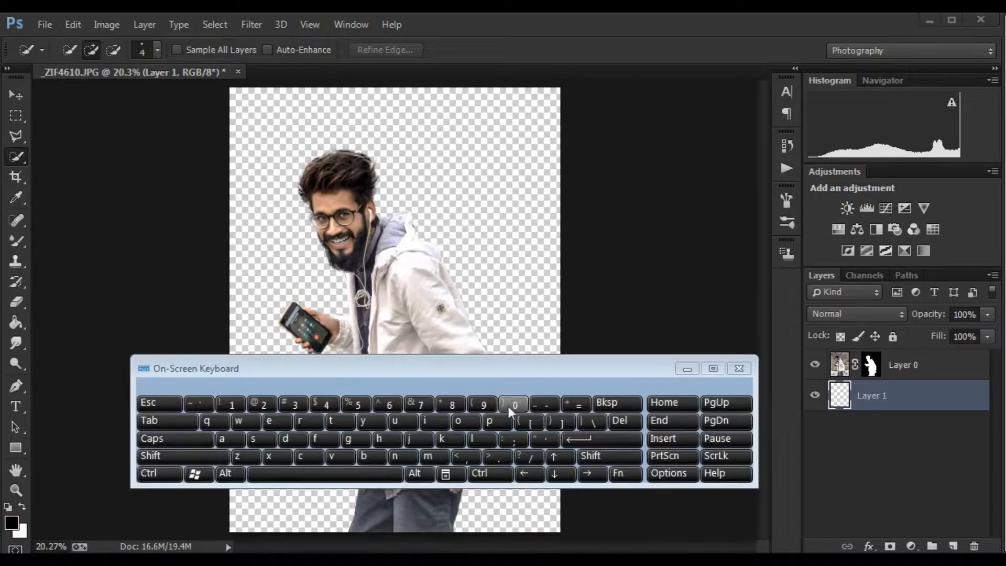
Fill the new bottom layer with the white background colour
left_click(481, 474)
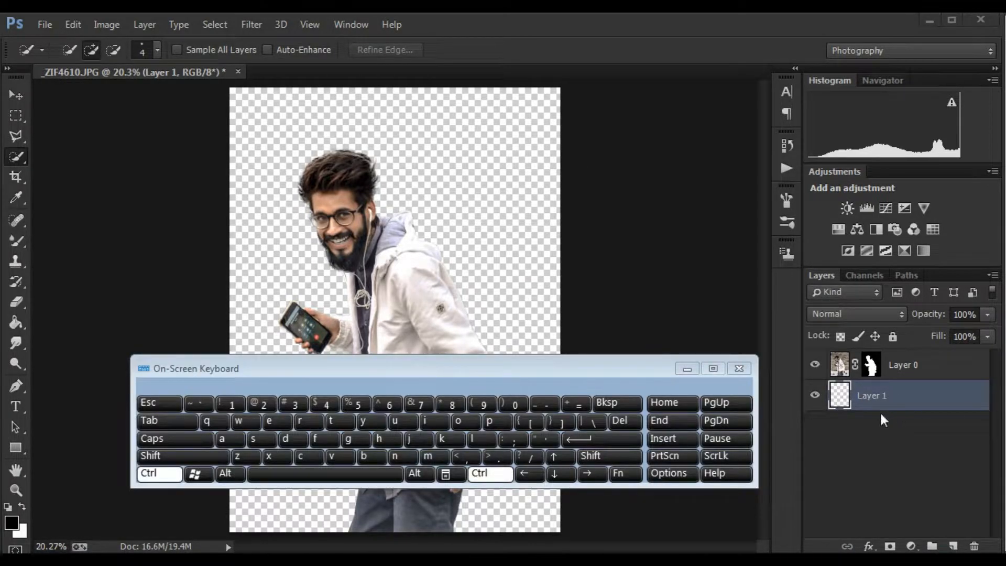
left_click(623, 420)
left_click(899, 399)
left_click(622, 421)
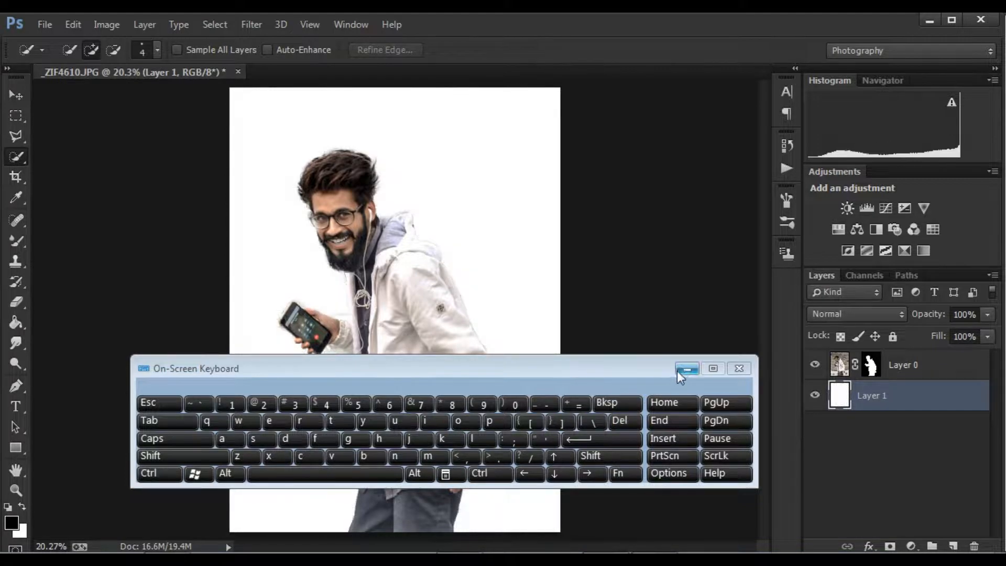
left_click(683, 369)
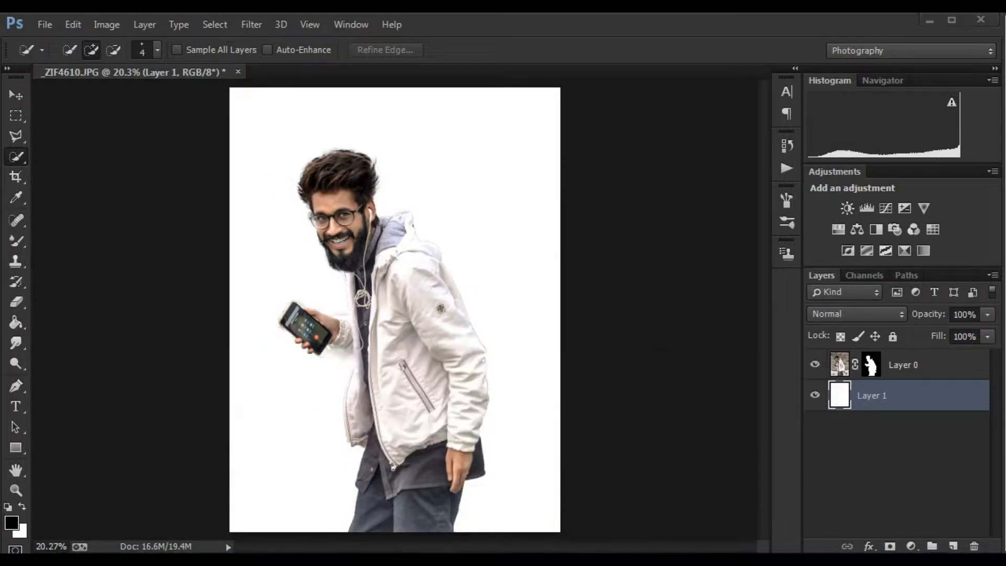
Select both the white layer and the masked photo layer and convert them to one smart object
left_click(636, 536)
left_click(607, 453)
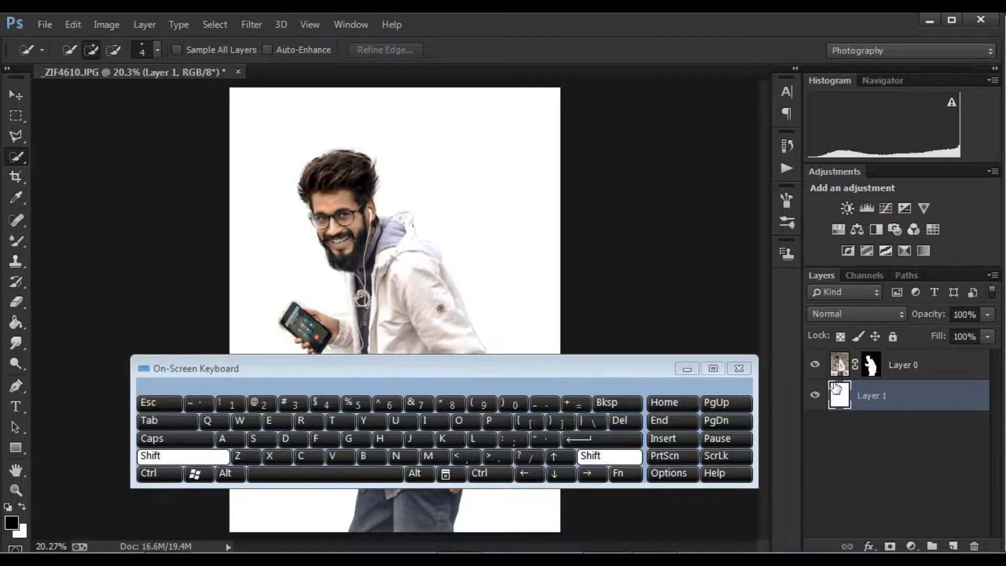
left_click(911, 369, "shift")
left_click(992, 276)
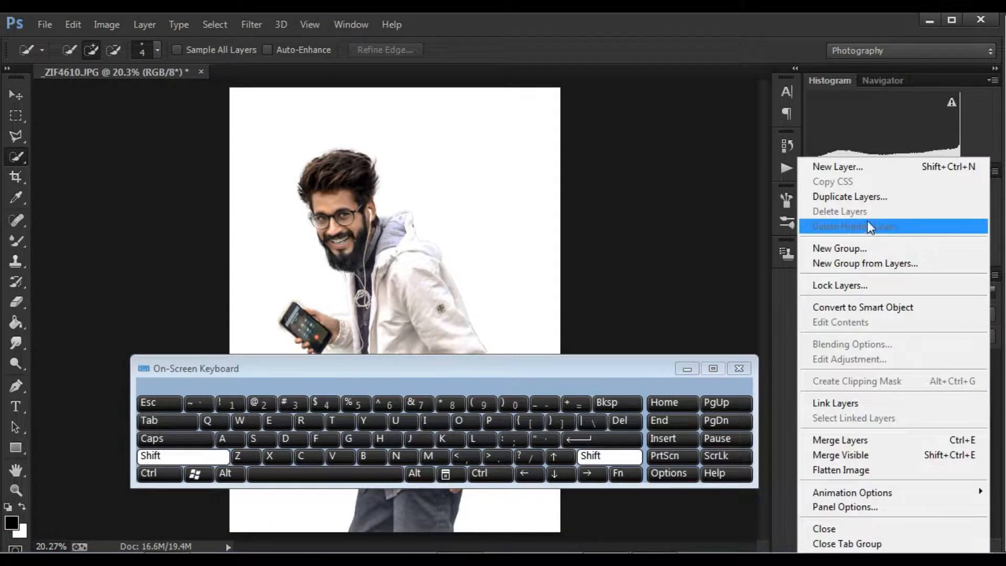
left_click(844, 309)
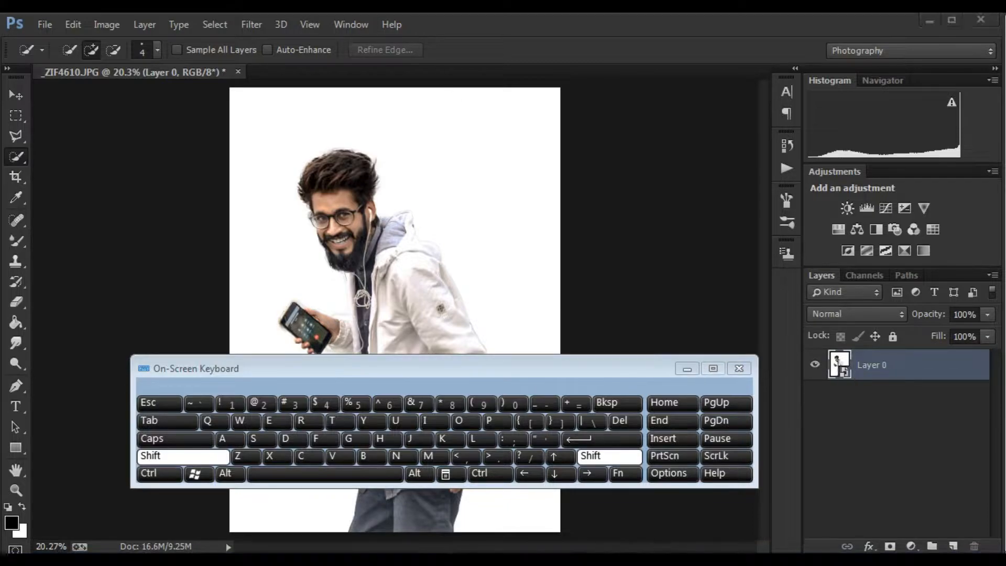
Duplicate the Layer 0 smart object
left_click(690, 369)
right_click(903, 367)
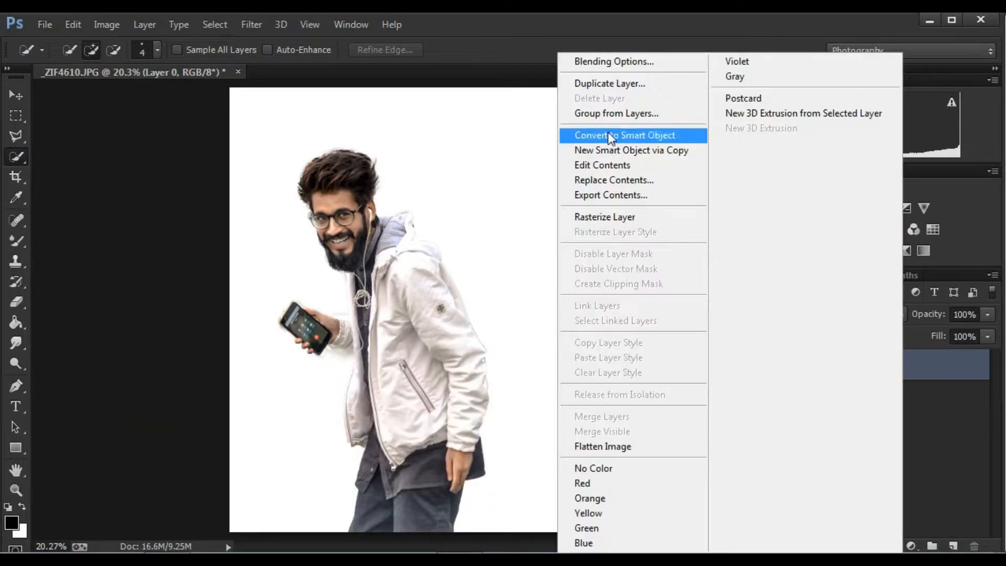
left_click(619, 85)
left_click(644, 129)
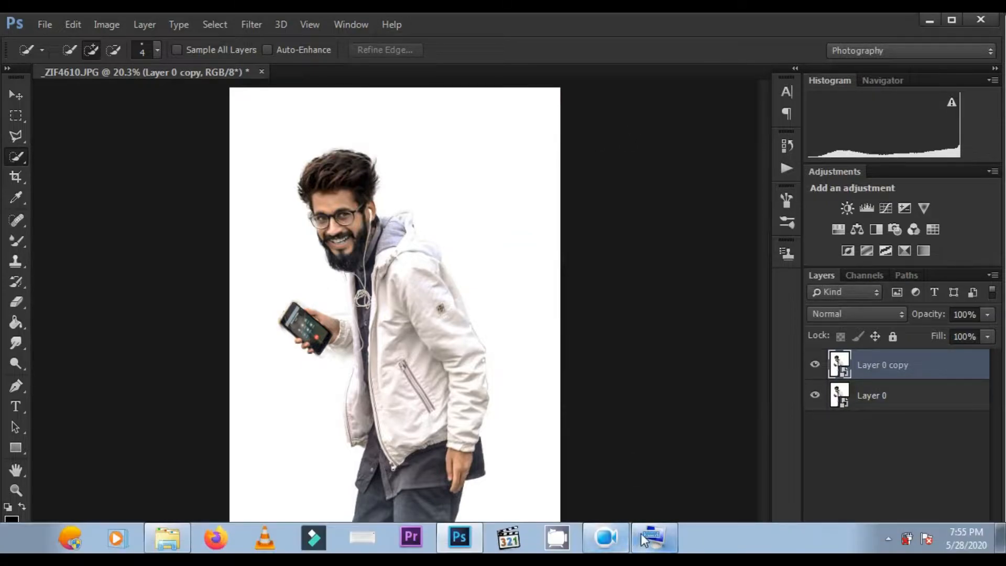
Rename the upper copy of the smart object to art and the lower one to color
left_click(640, 534)
double_click(887, 367)
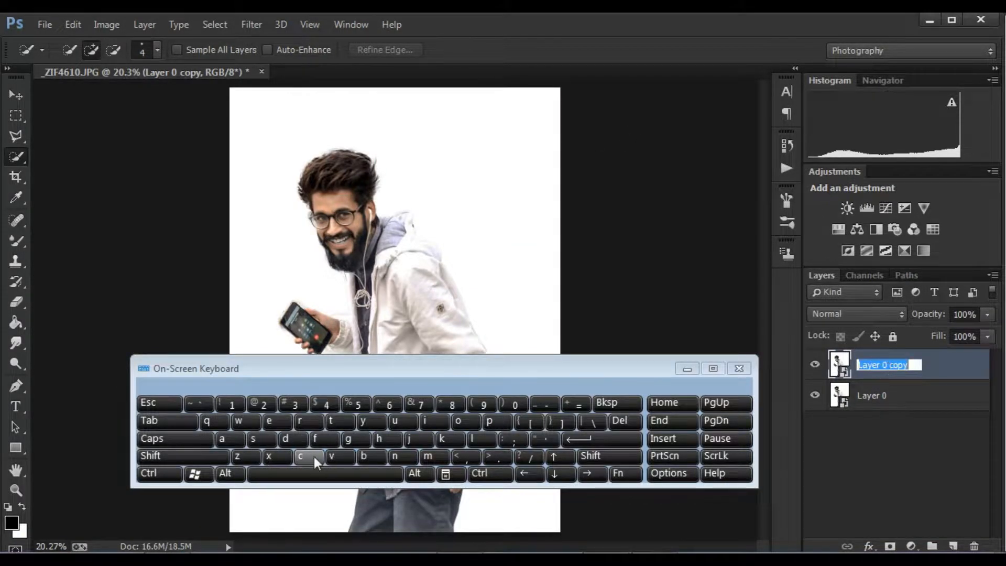
type("art")
double_click(872, 395)
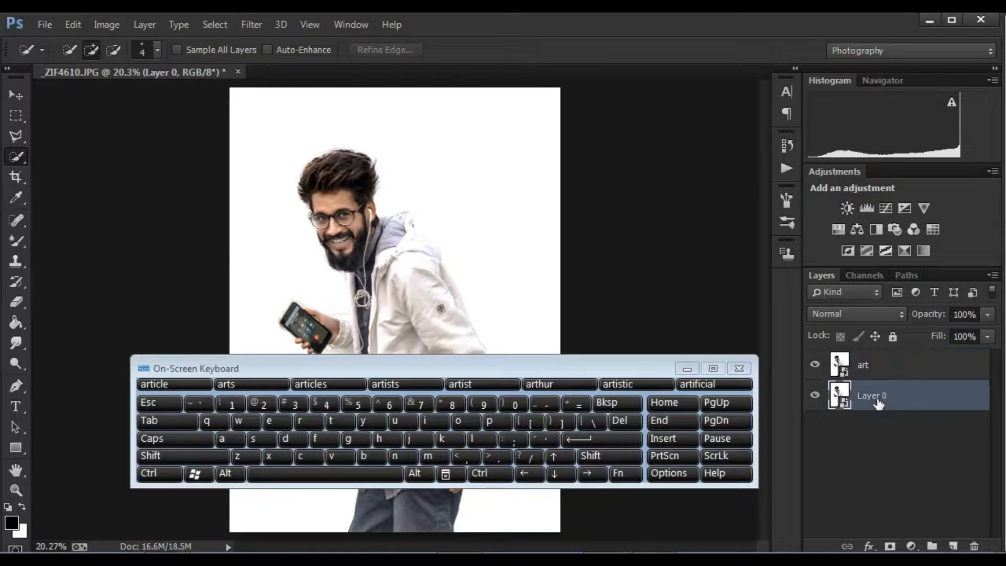
type("color")
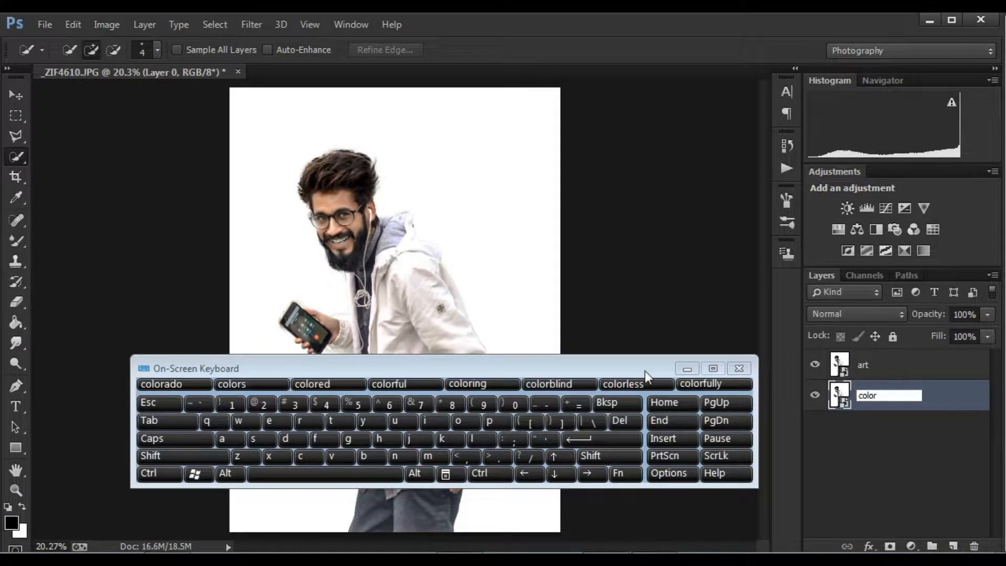
left_click(687, 368)
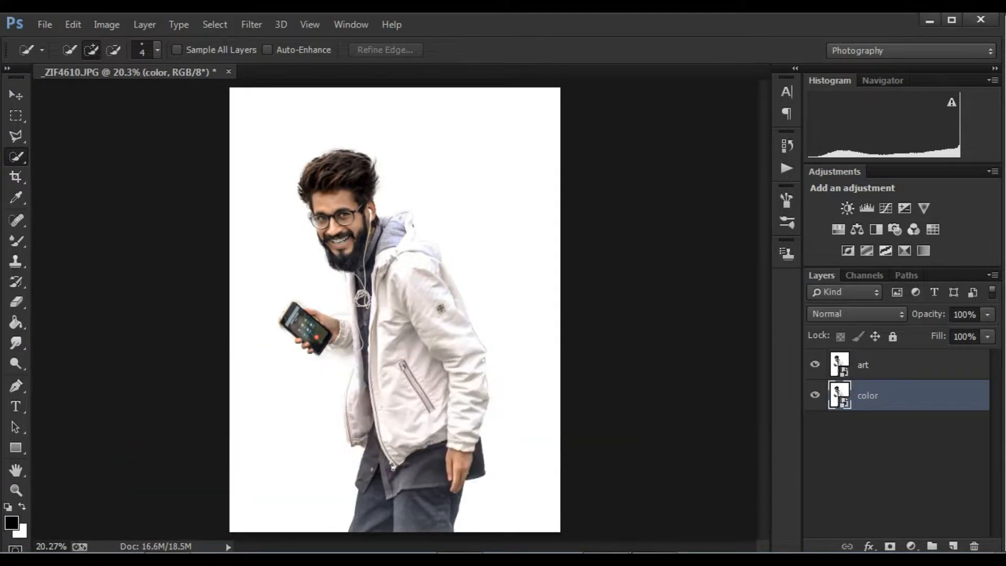
Apply the artistic Poster Edges filter to the art layer with Edge Thickness 0, Edge Intensity 5 and Posterization 6
left_click(882, 373)
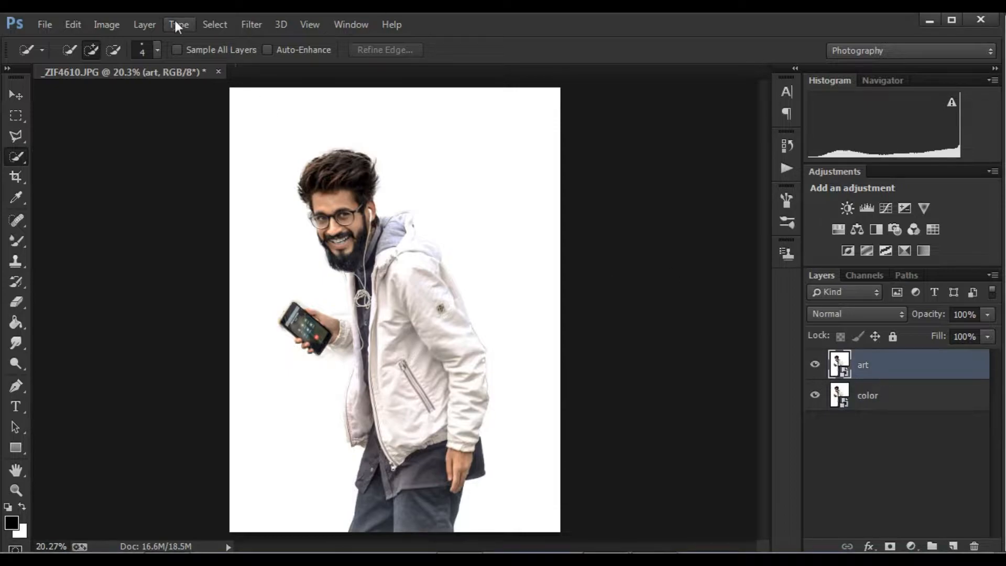
left_click(258, 24)
left_click(279, 87)
left_click(608, 53)
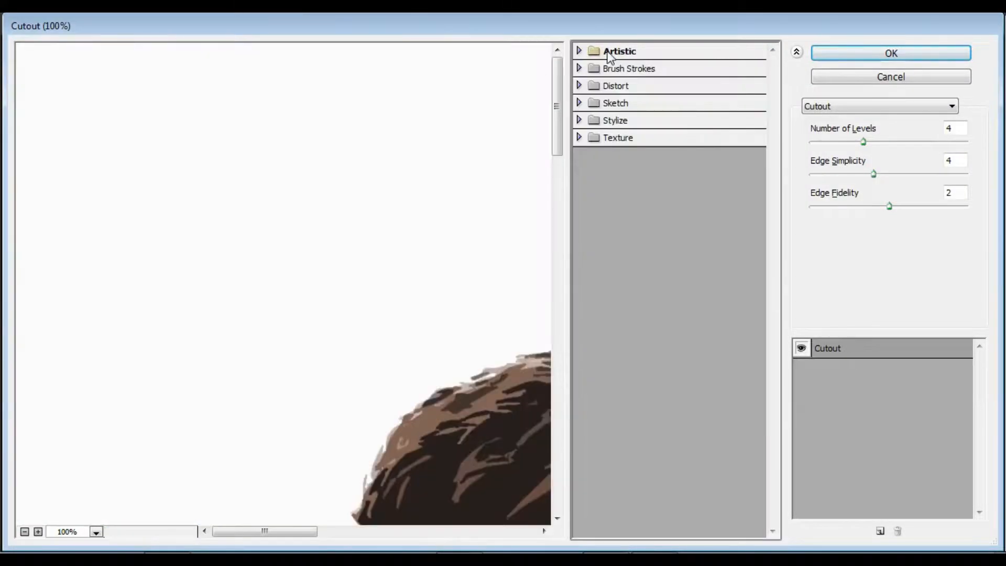
left_click(618, 53)
left_click(25, 531)
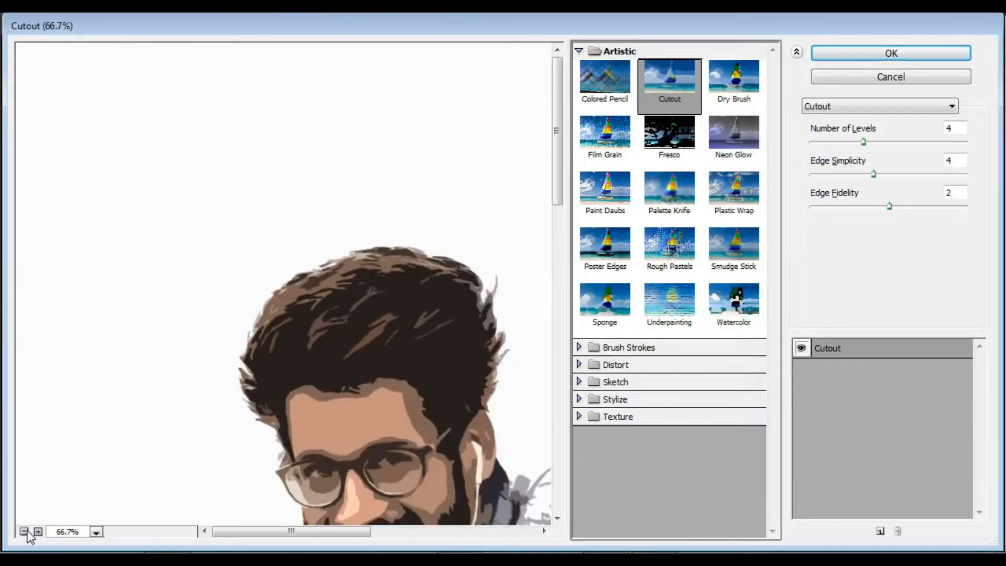
left_click(25, 531)
left_click(602, 262)
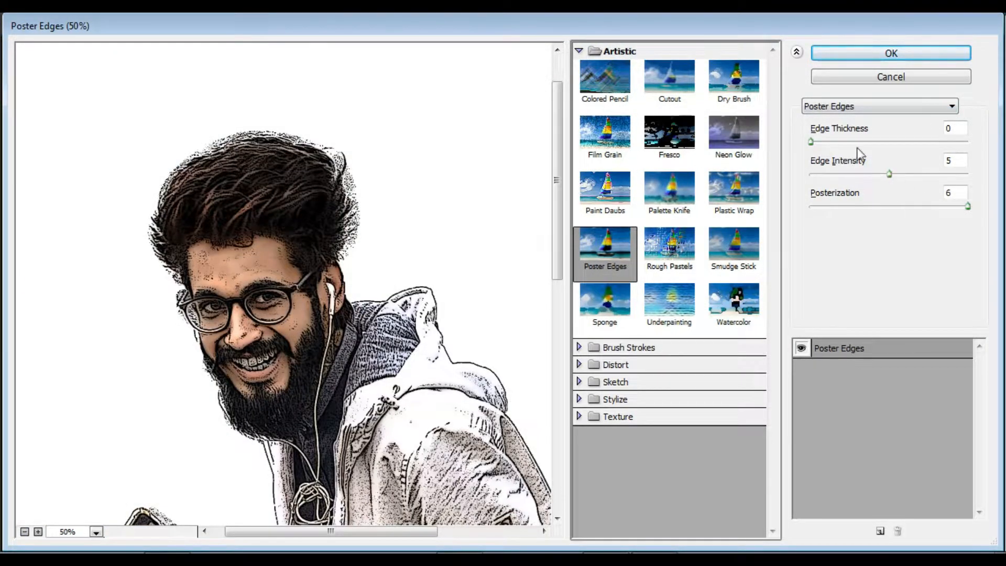
left_click(908, 56)
Add a Threshold adjustment layer above the art layer and set its Threshold Level to 71
key("z")
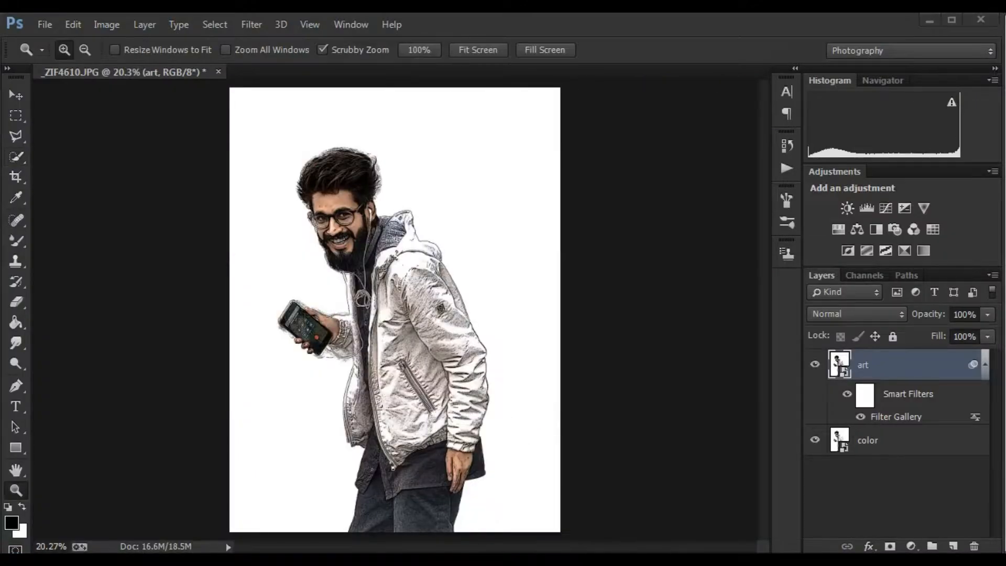
left_click(337, 225)
left_click(336, 225)
left_click(337, 225)
left_click(336, 225)
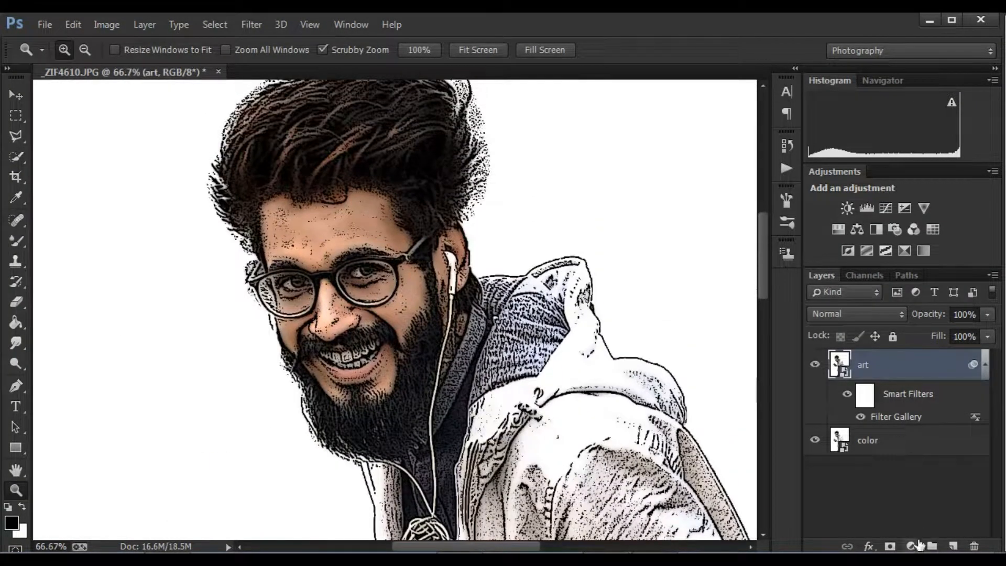
left_click(916, 545)
left_click(887, 495)
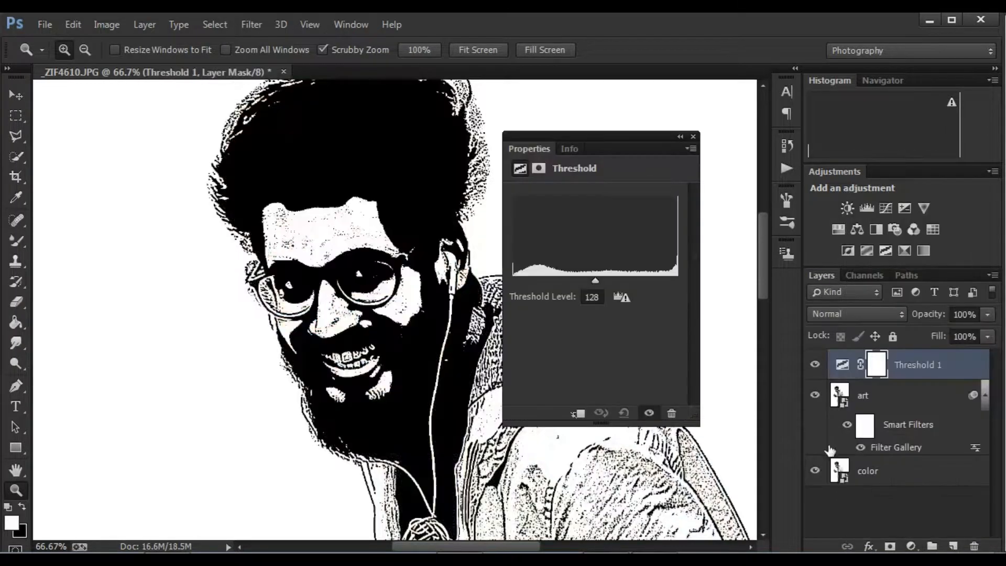
left_click_drag(568, 306, 541, 301)
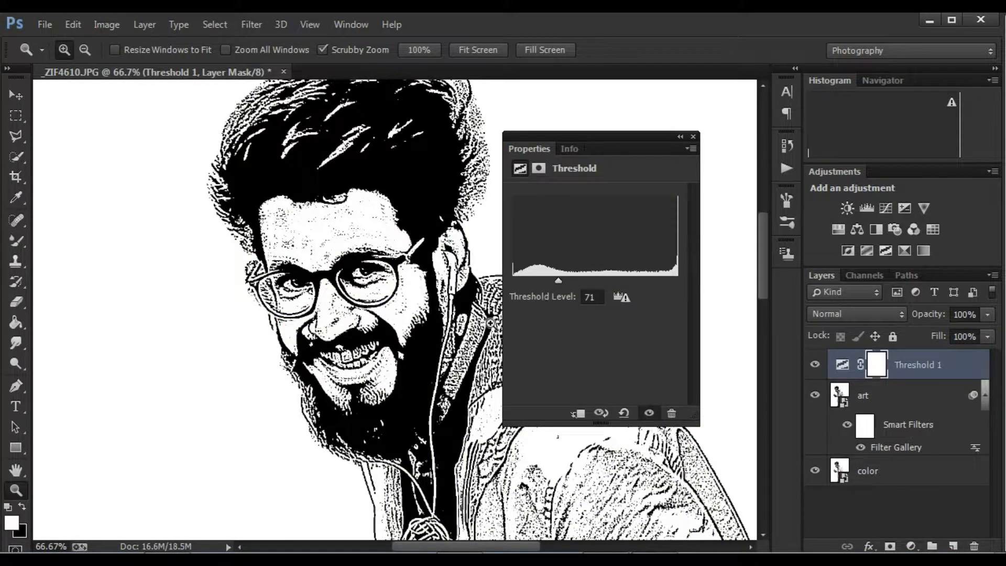
left_click(693, 137)
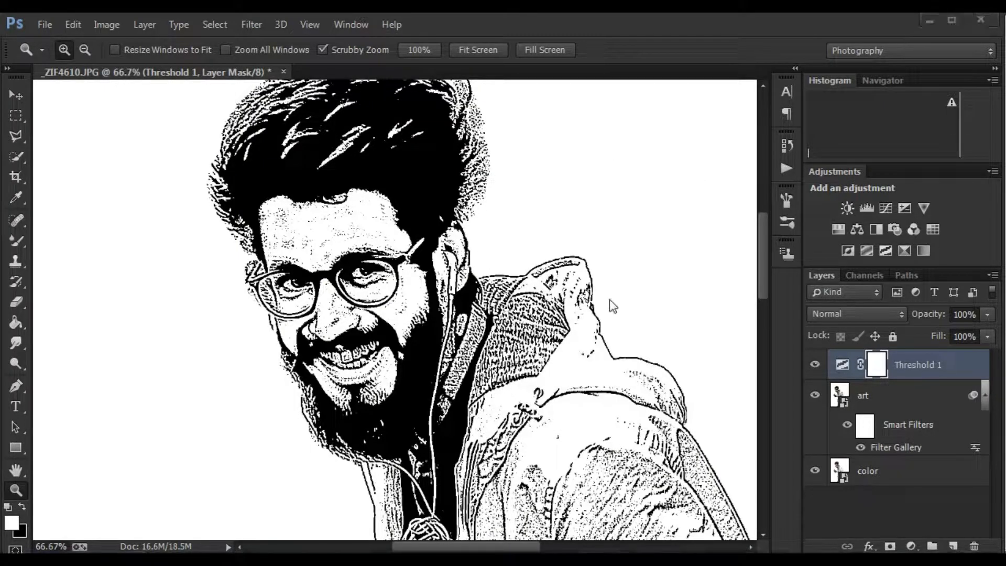
Open the Oil Paint filter for the art layer and enlarge its preview to 50%
left_click(260, 21)
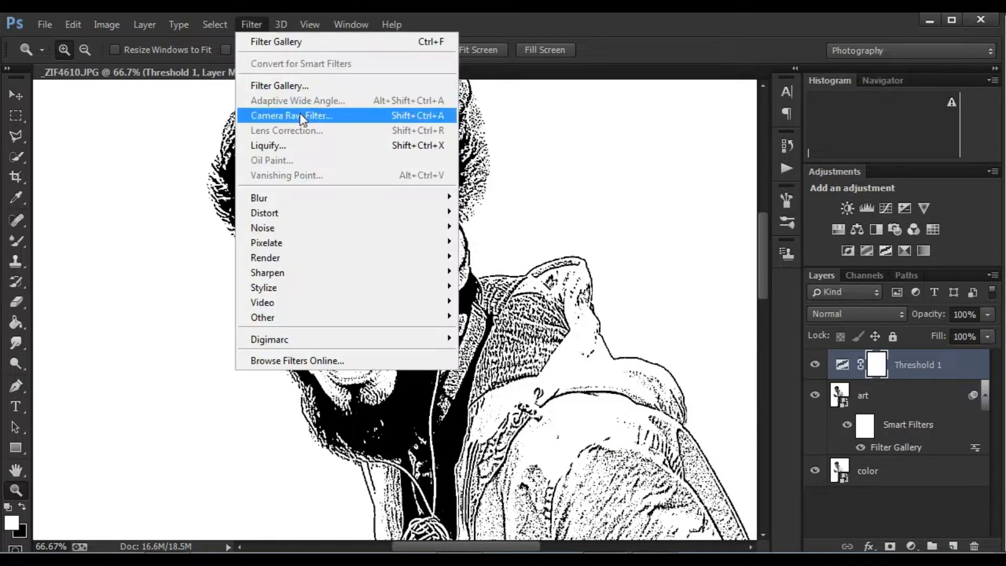
key("Escape")
left_click(878, 396)
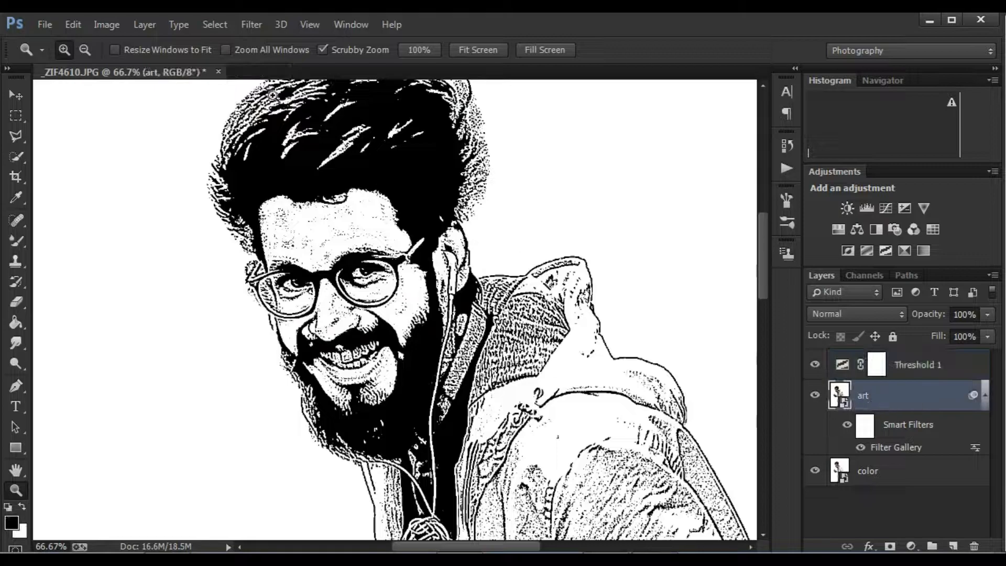
left_click(252, 25)
left_click(281, 172)
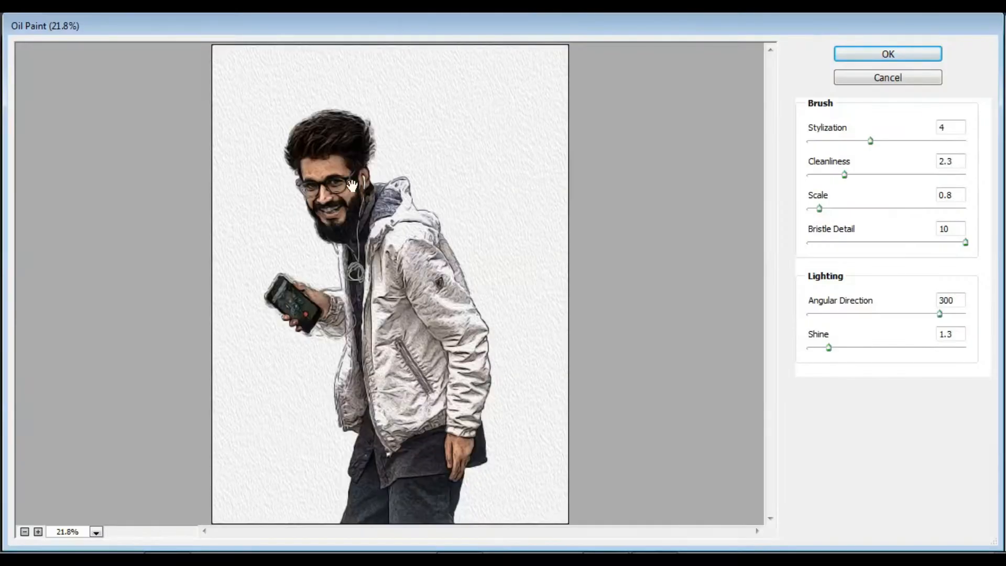
left_click(38, 531)
left_click(37, 531)
left_click(37, 531)
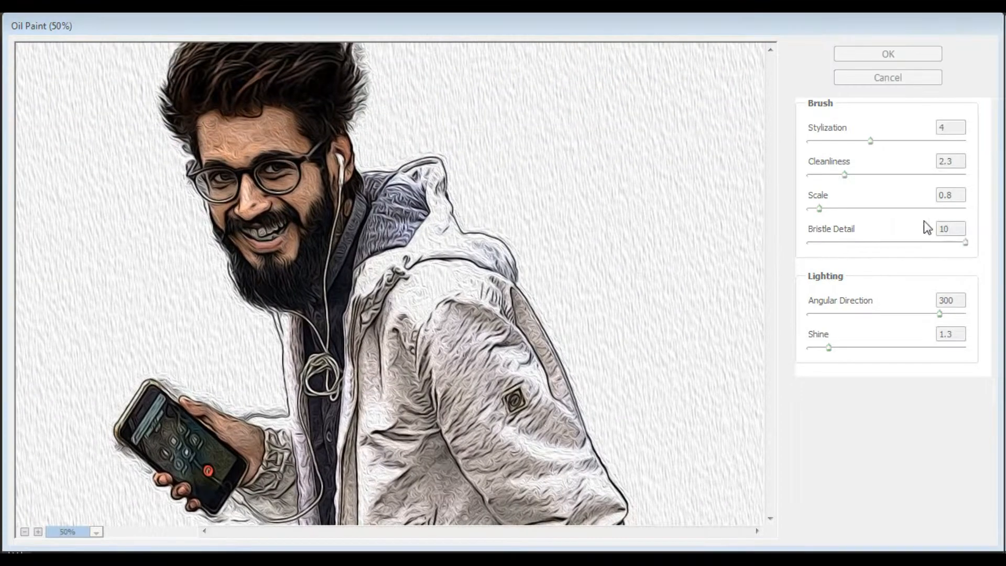
Apply Oil Paint with Stylization 4.11, Cleanliness about 2.2, Scale 0.1, and Bristle Detail, Angular Direction and Shine all at 0
left_click_drag(871, 141, 887, 140)
left_click_drag(844, 174, 855, 174)
left_click_drag(820, 209, 804, 209)
left_click_drag(845, 243, 781, 238)
left_click_drag(862, 313, 801, 348)
left_click_drag(854, 174, 829, 174)
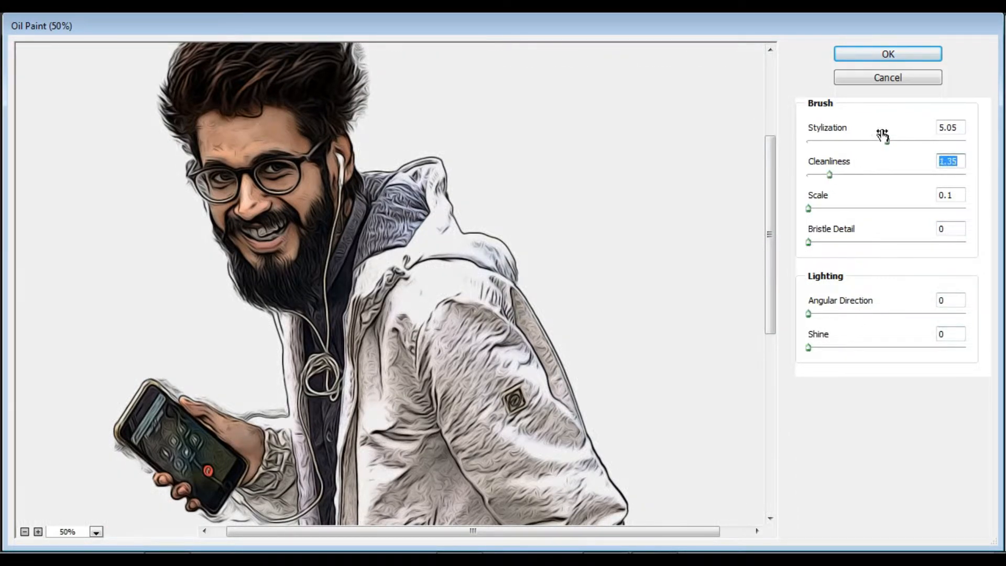
left_click_drag(861, 139, 870, 140)
left_click_drag(275, 206, 297, 266)
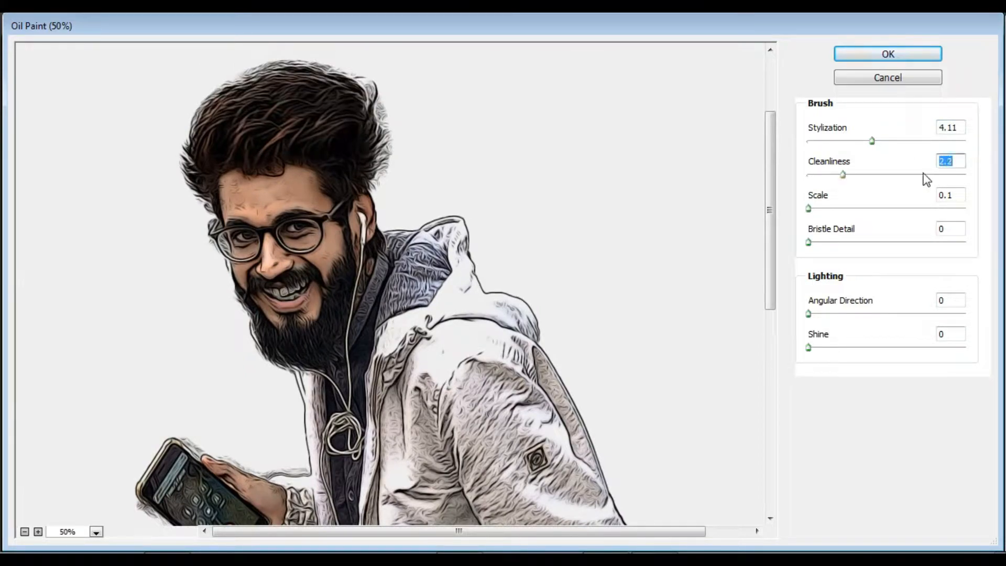
left_click(896, 52)
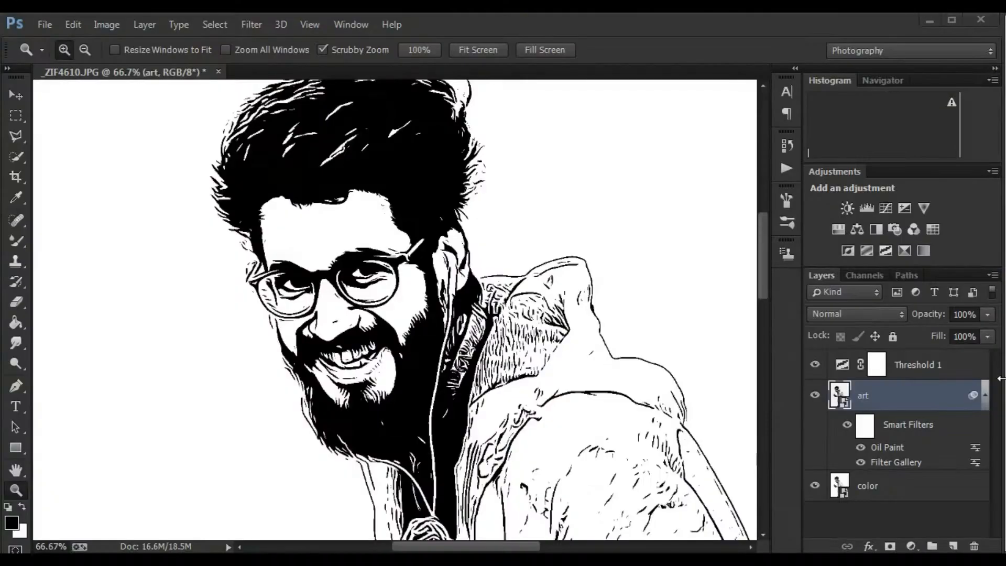
Select the art layer together with the Threshold adjustment layer and merge them into one layer
left_click(983, 398)
right_click(929, 370)
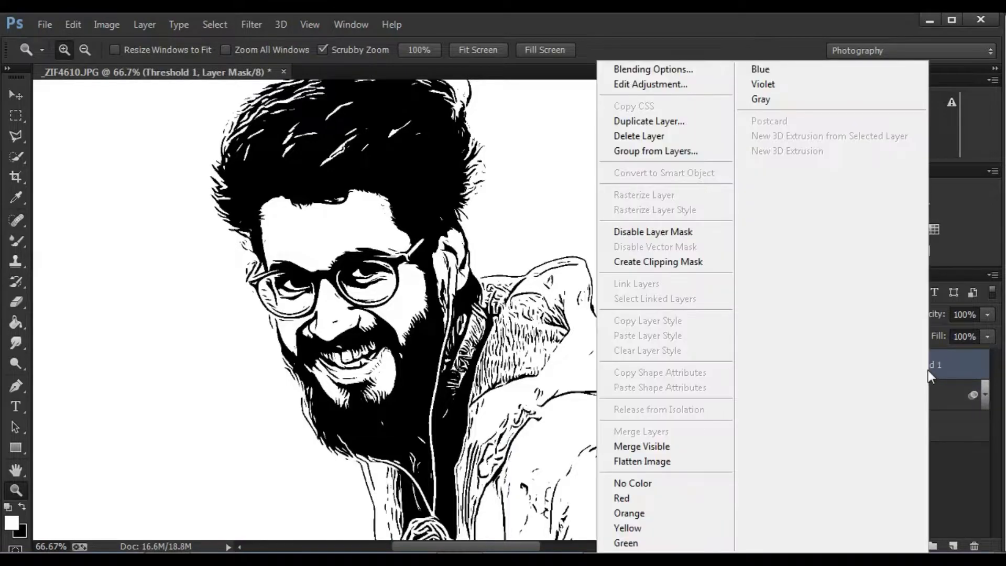
right_click(941, 389)
left_click(940, 388)
left_click(653, 542)
left_click(602, 463)
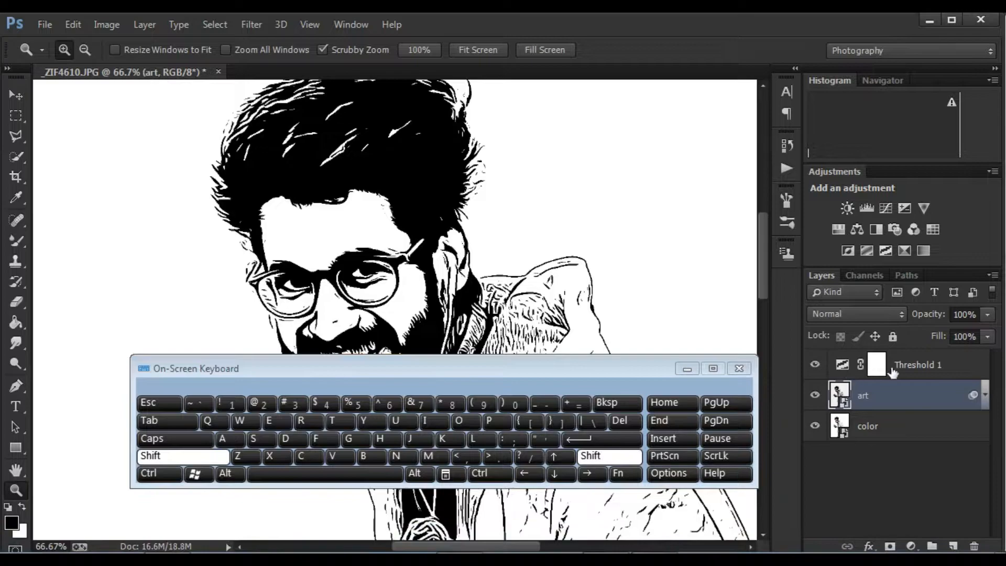
left_click(916, 365, "shift")
right_click(916, 365)
left_click(649, 430)
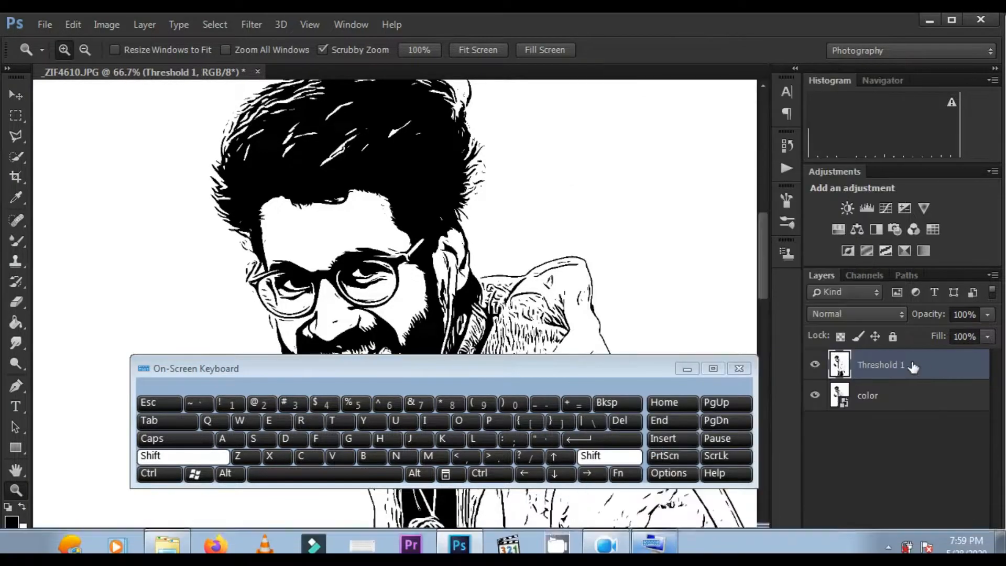
Add a Levels adjustment layer above the merged black-and-white layer and clip it to that layer
left_click(687, 369)
left_click(910, 546)
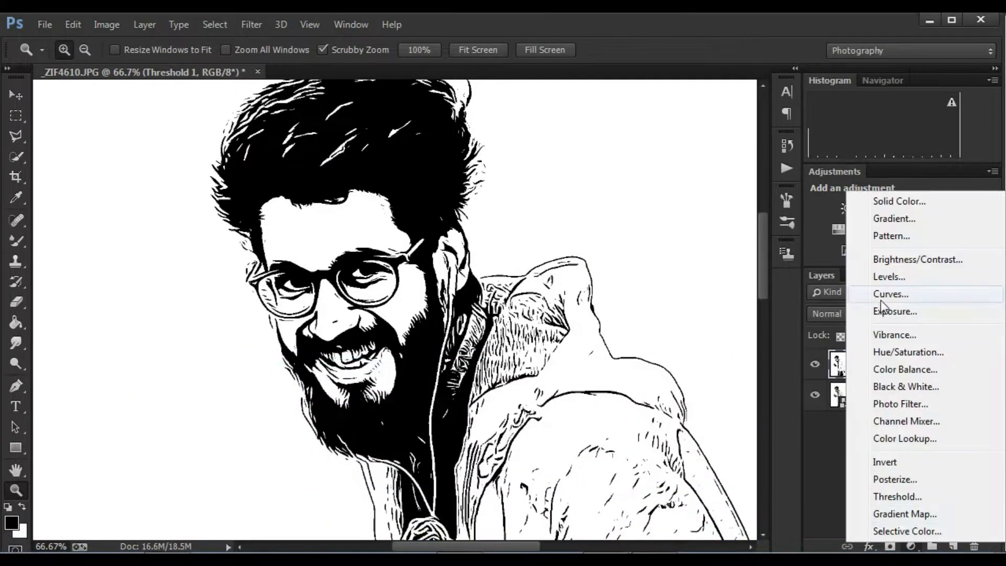
left_click(880, 275)
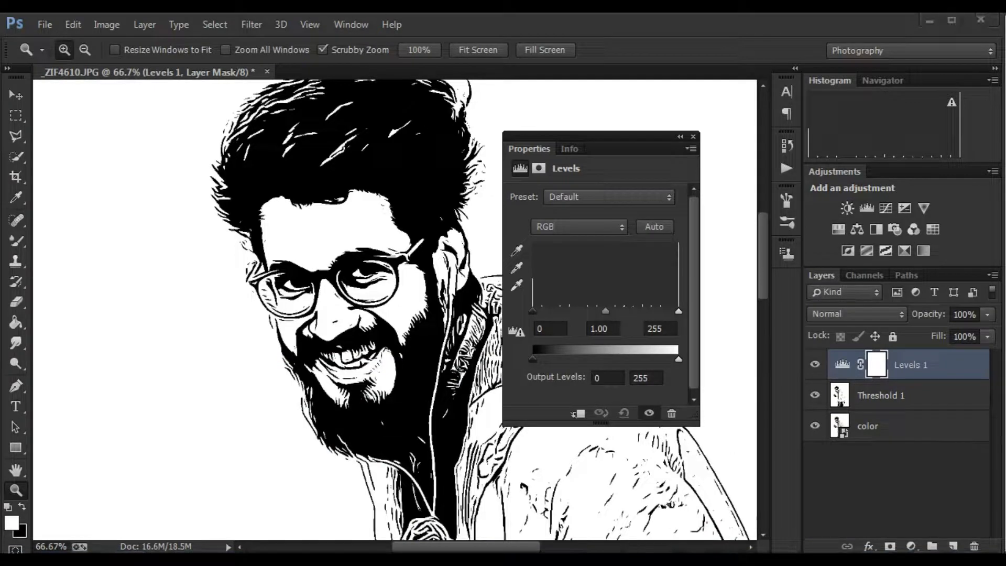
left_click(459, 540)
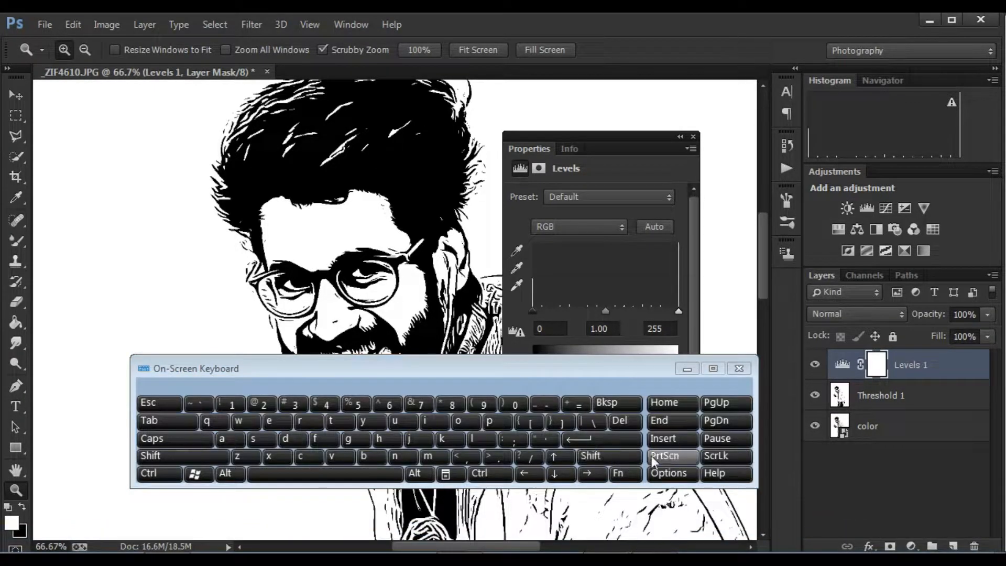
left_click(236, 477)
left_click(167, 478)
left_click(359, 439)
left_click(687, 368)
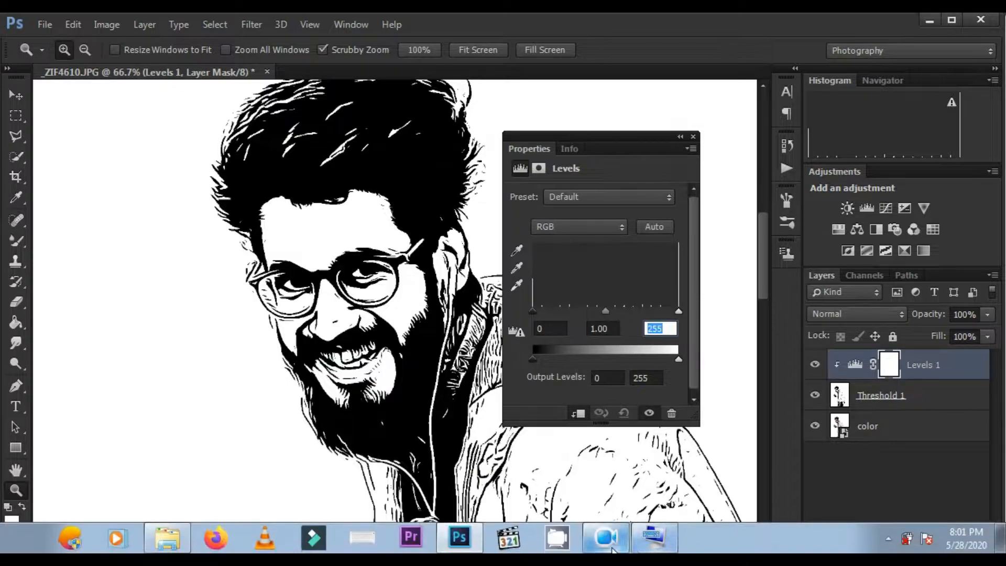
Set the Levels white input value to 160 and the black input value to 100
left_click(655, 540)
left_click(232, 403)
left_click(387, 404)
left_click(513, 404)
left_click(518, 327)
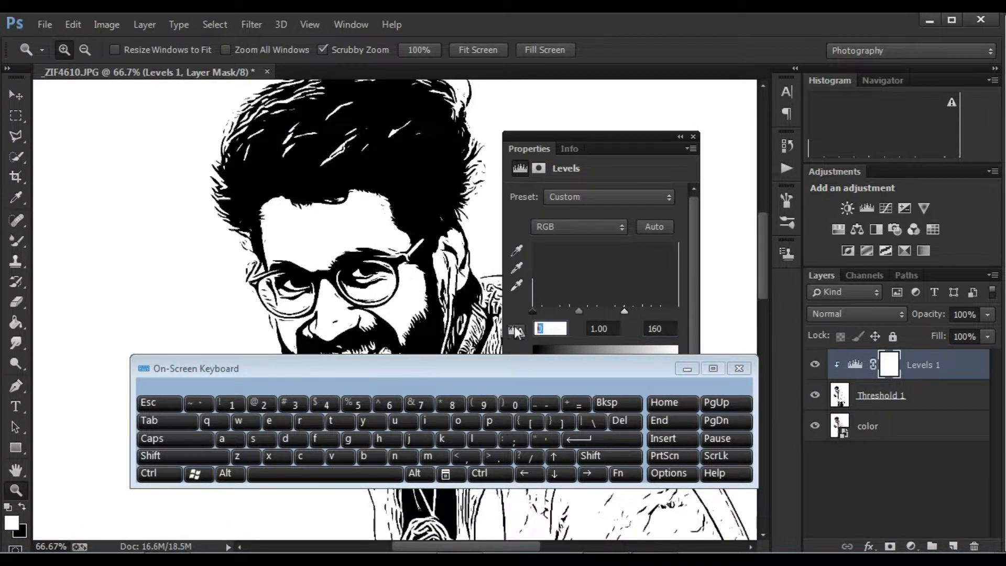
type("1")
left_click(514, 404)
left_click(514, 404)
left_click(693, 136)
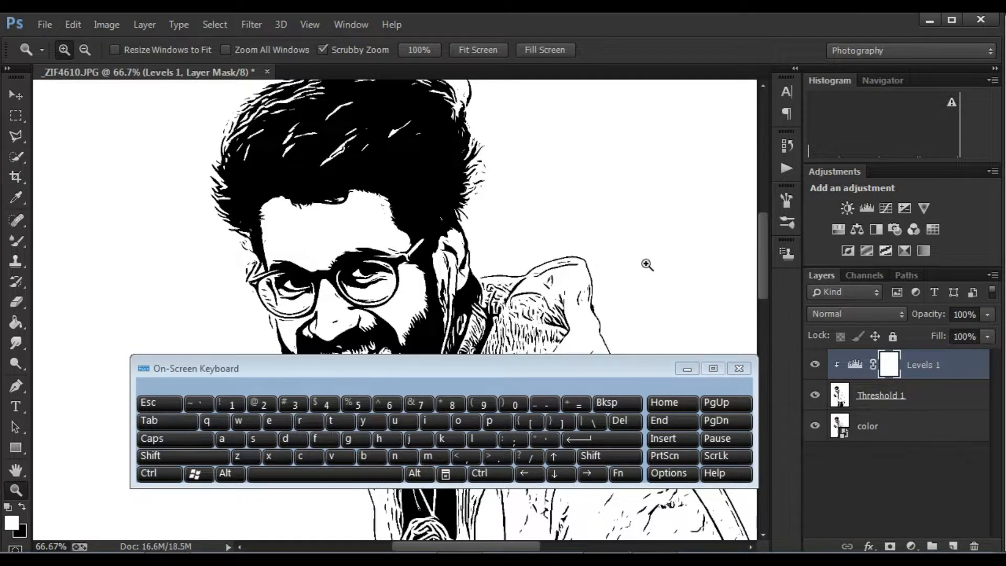
Change the blend mode of the merged Threshold 1 layer to Multiply and inspect the face at 66.67% zoom
left_click(913, 402)
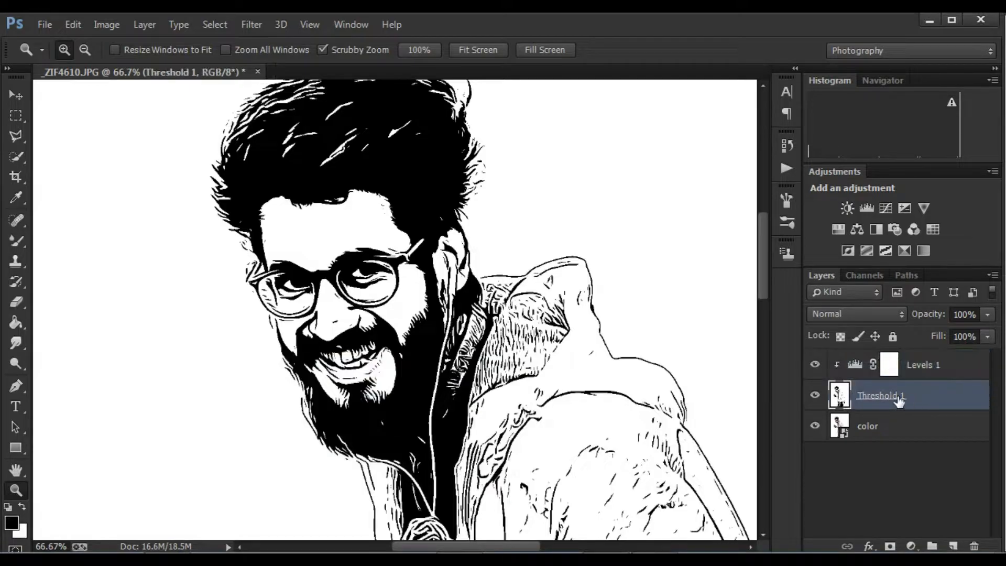
left_click(854, 317)
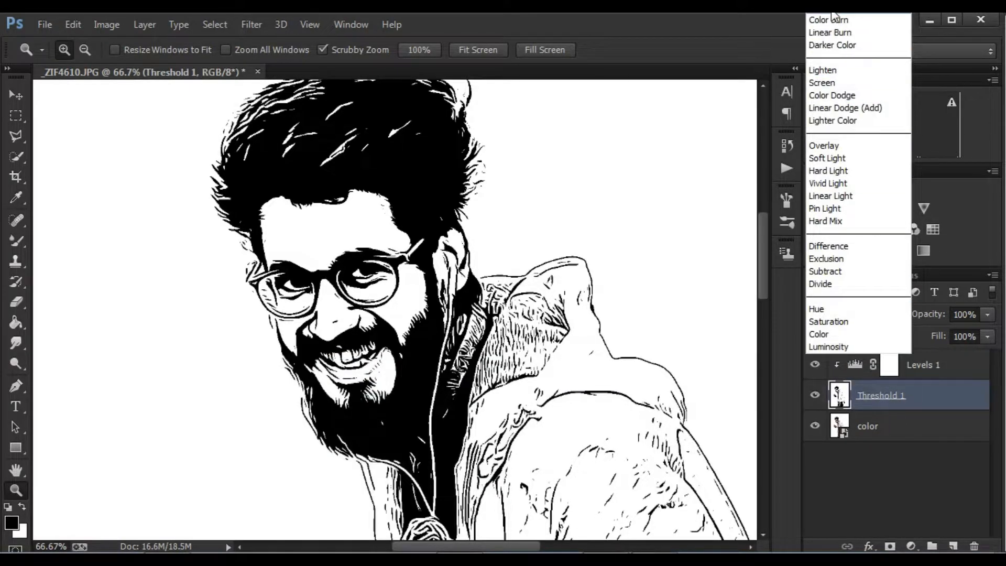
left_click(833, 22)
left_click(339, 336)
scroll(338, 334, "up", 1)
key("ctrl+0")
left_click_drag(307, 258, 370, 257)
left_click(482, 332)
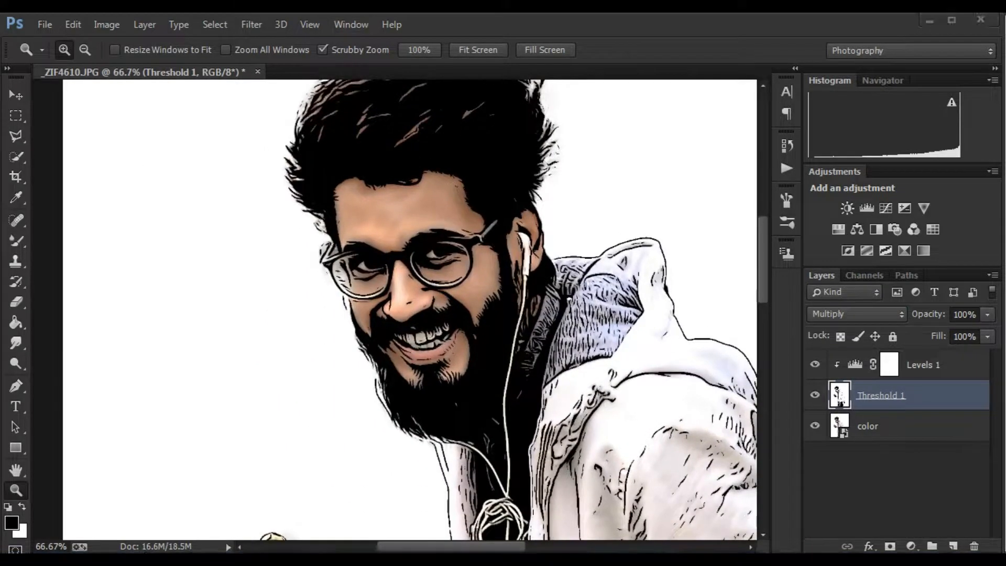
Apply a Surface Blur filter to the color layer with a radius of 20 pixels and a threshold of 10 levels
left_click(926, 441)
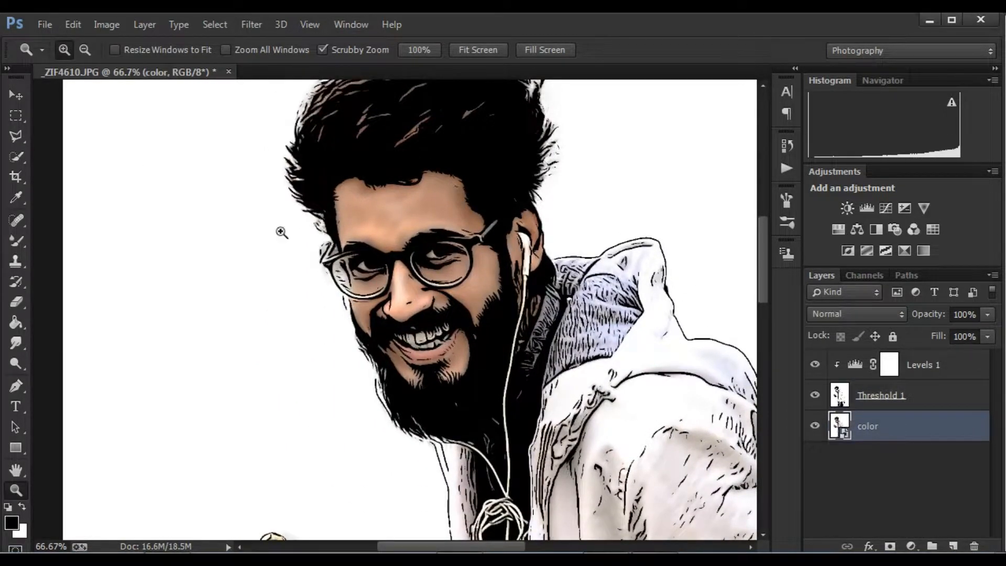
left_click(243, 24)
mouse_move(247, 197)
left_click(512, 400)
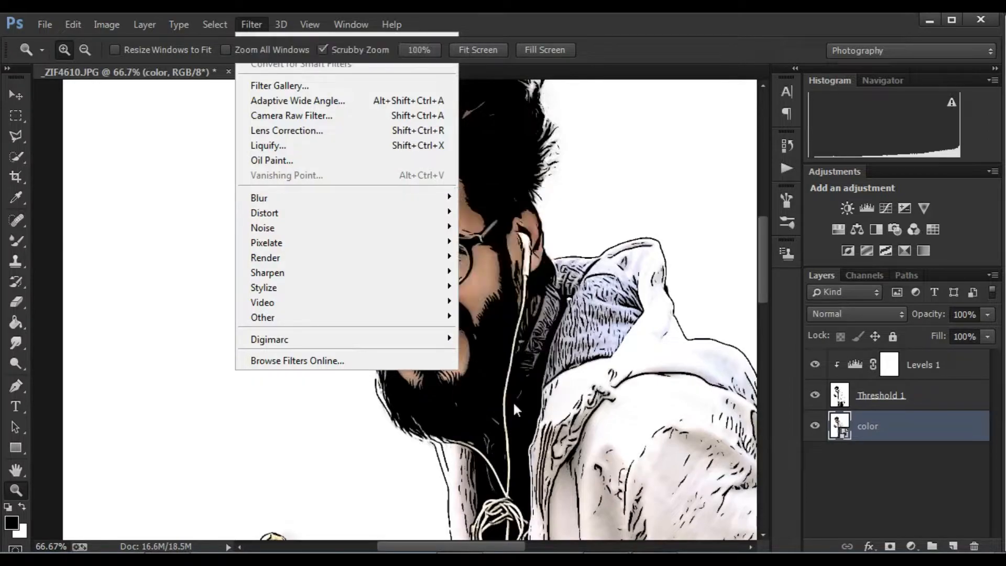
double_click(642, 366)
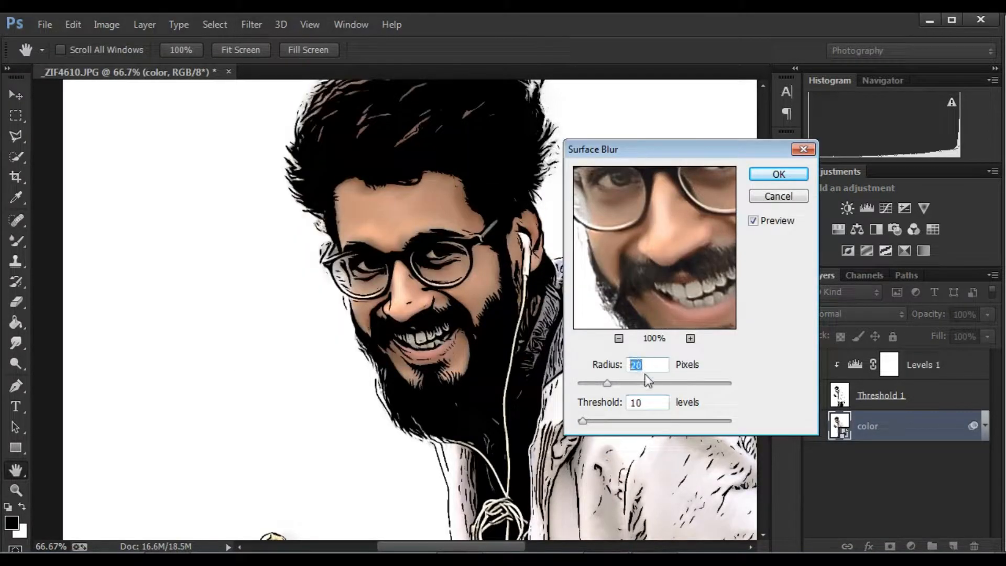
left_click(778, 174)
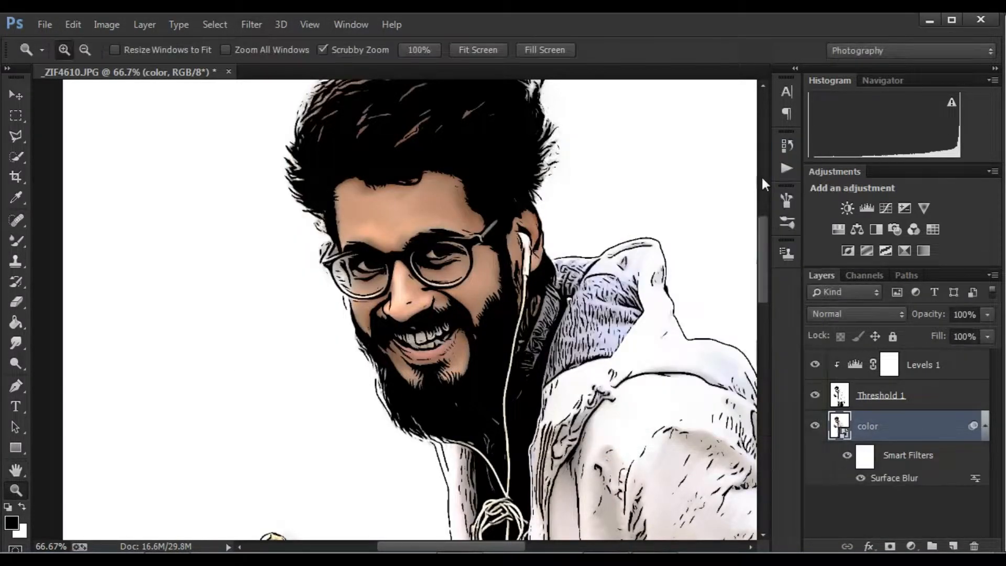
Apply the Oil Paint filter to the color layer with stylization 4.11, cleanliness 2.2, scale 0.1 and bristle detail, angular direction and shine 0
left_click(252, 25)
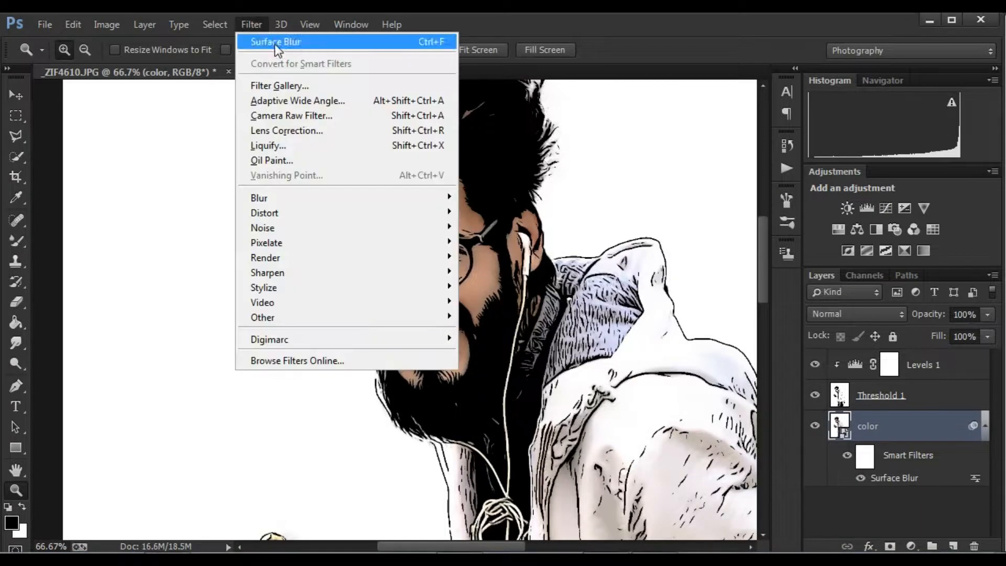
left_click(275, 161)
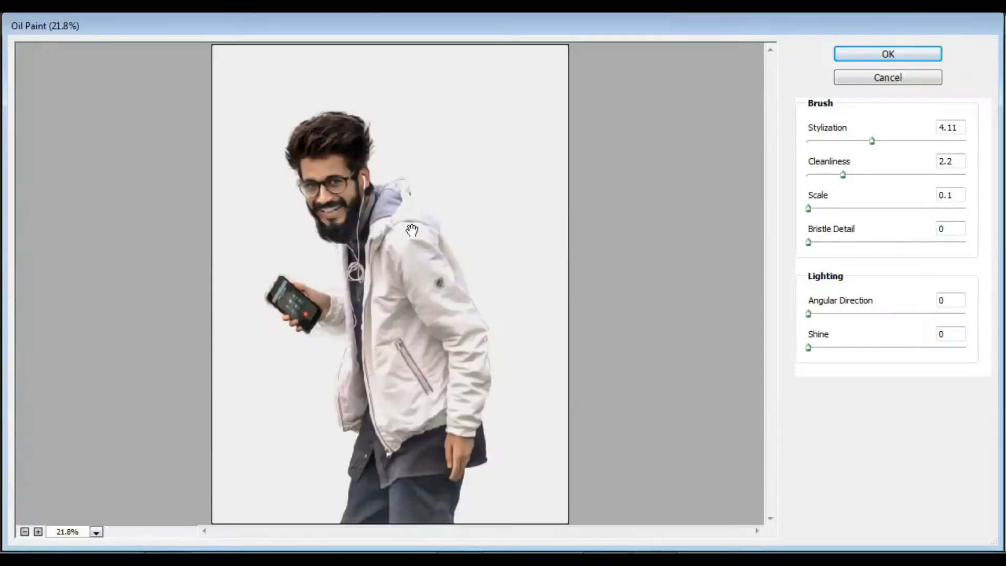
left_click(38, 531)
left_click(38, 531)
left_click(38, 532)
left_click(916, 51)
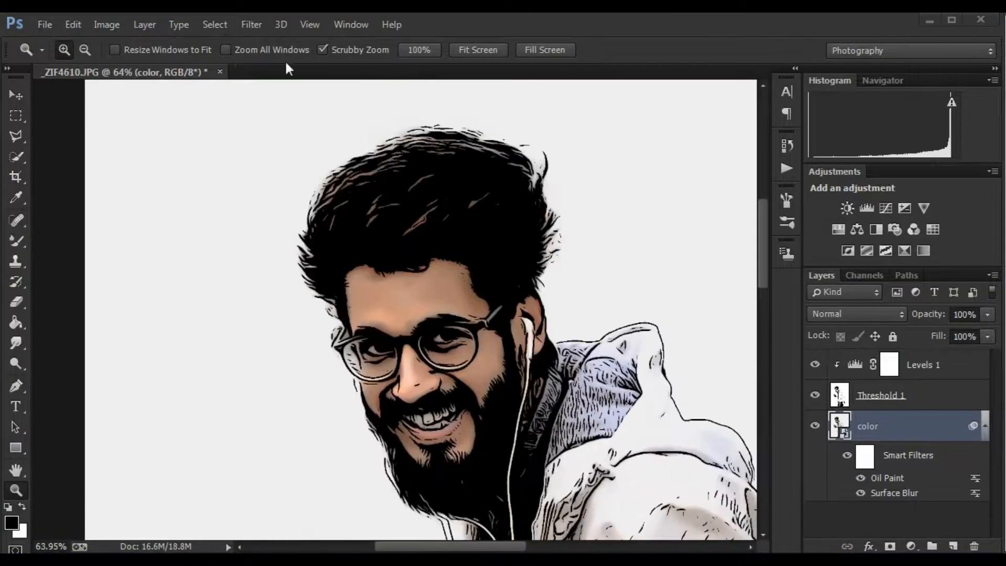
Apply the artistic Cutout filter to the color layer with 4 levels, edge simplicity 4 and edge fidelity 2
left_click(251, 24)
left_click(253, 80)
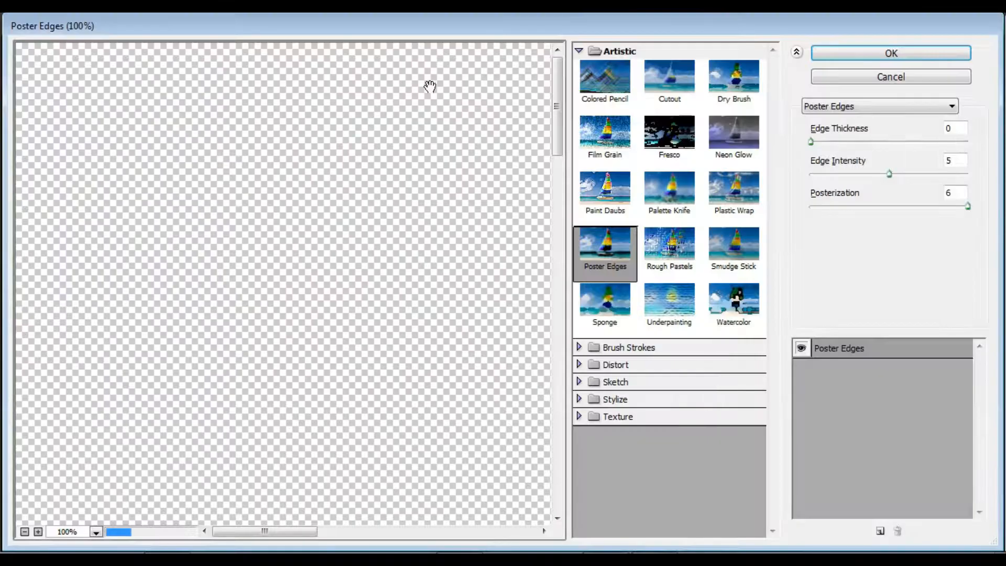
left_click(614, 55)
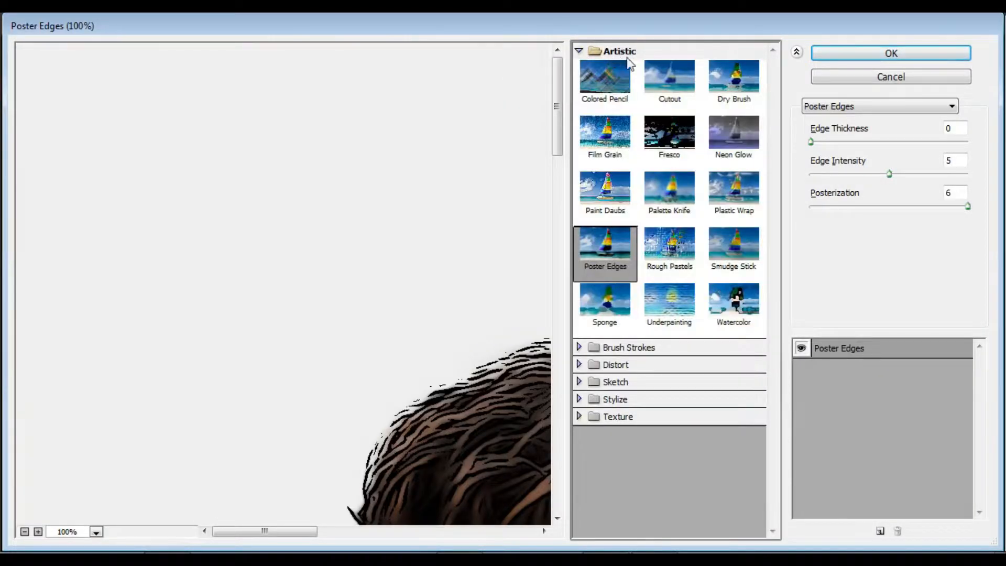
left_click(668, 92)
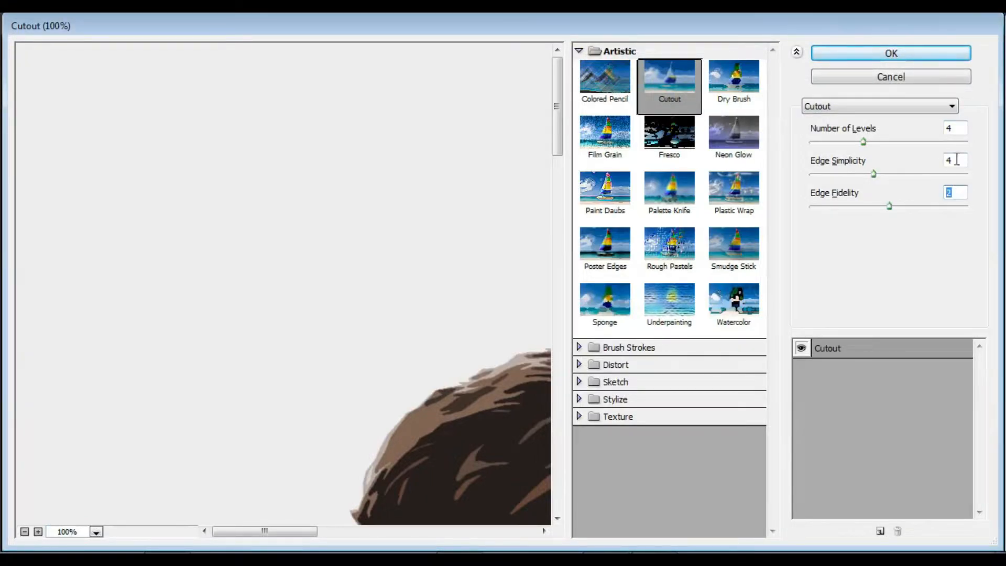
left_click(905, 52)
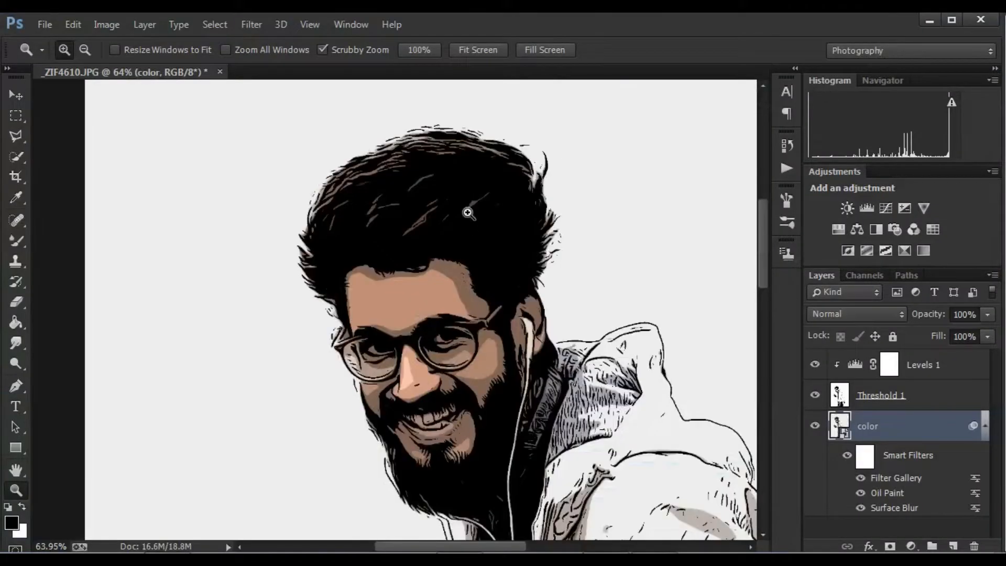
scroll(467, 215, "down", 1)
scroll(468, 229, "down", 5)
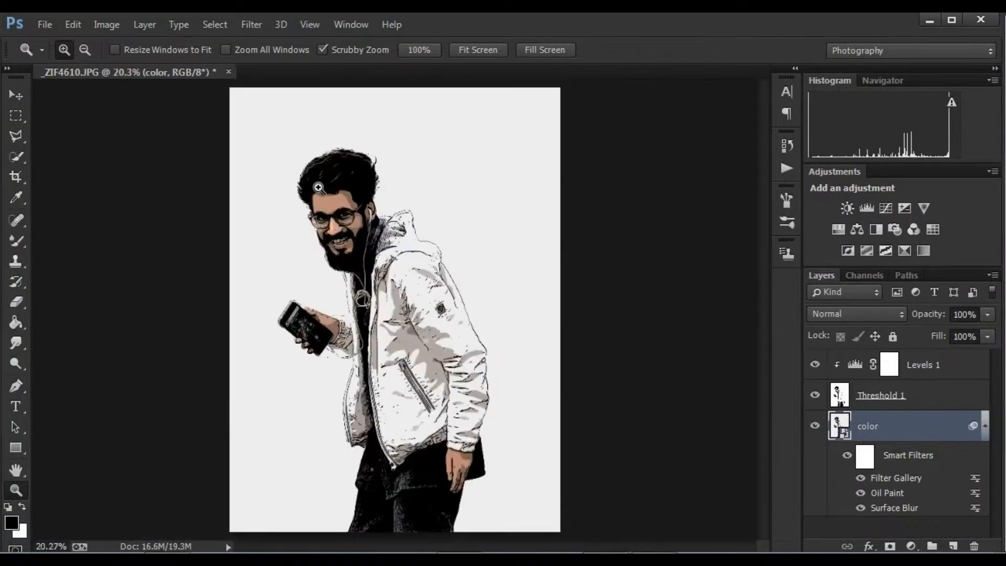
scroll(320, 214, "up", 2)
scroll(319, 214, "up", 3)
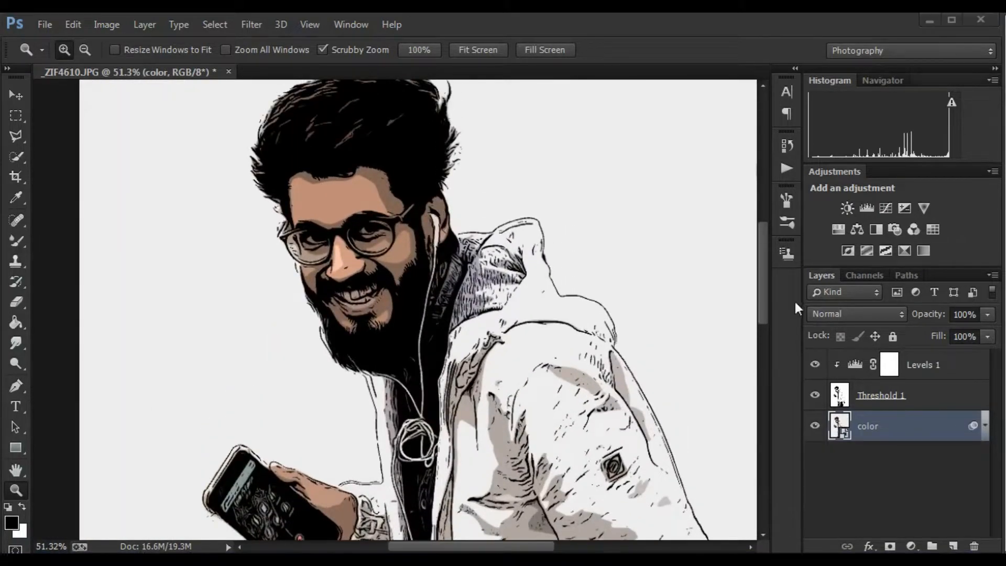
Add a Hue/Saturation adjustment layer above the color layer, clip it to that layer and raise the saturation
left_click(913, 544)
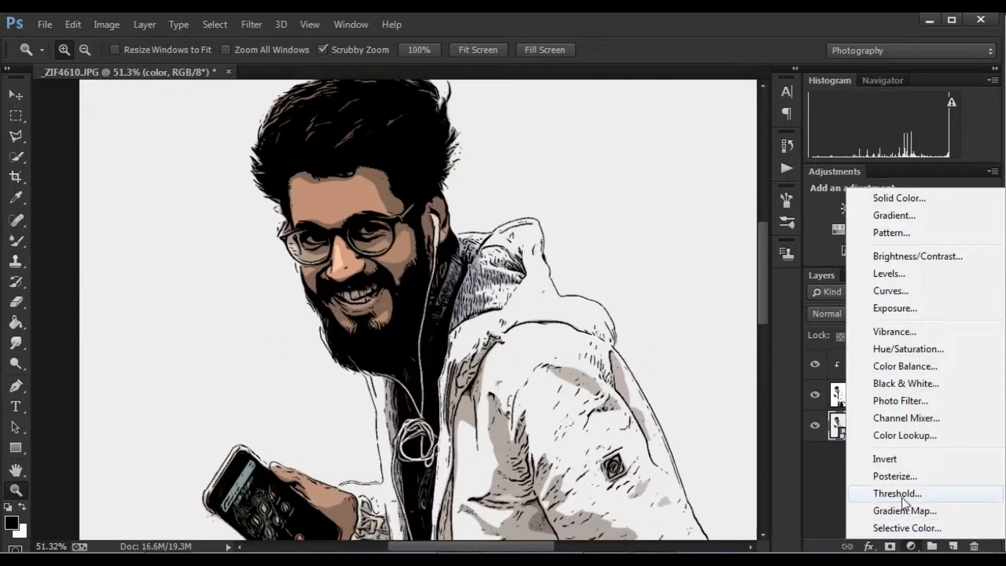
left_click(887, 349)
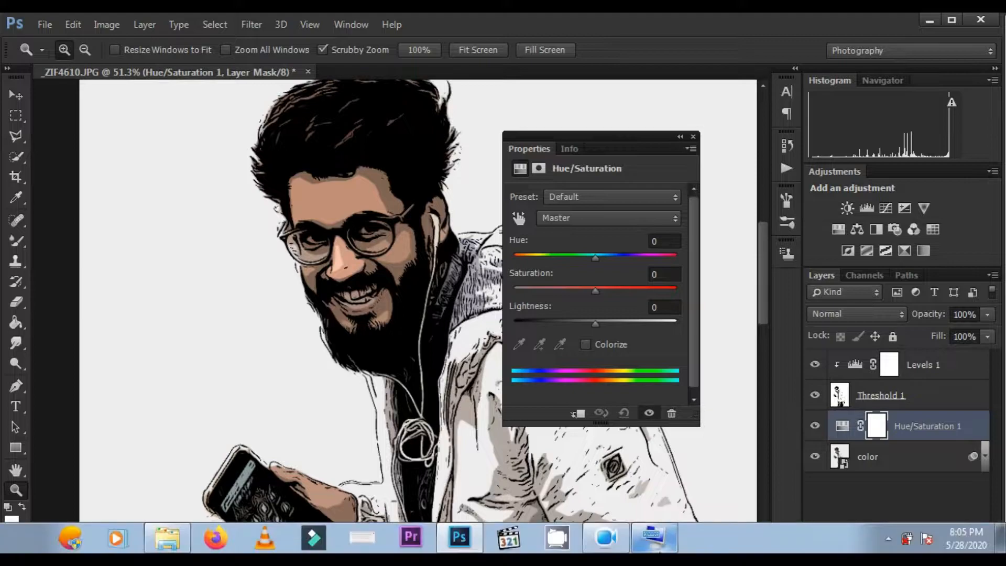
left_click(653, 536)
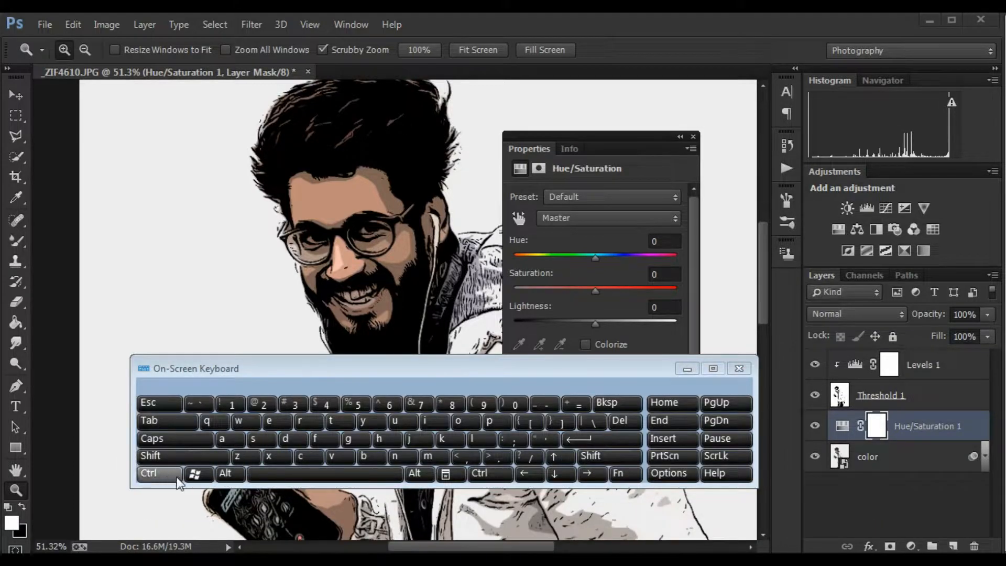
left_click(148, 473)
left_click(224, 473)
left_click(349, 440)
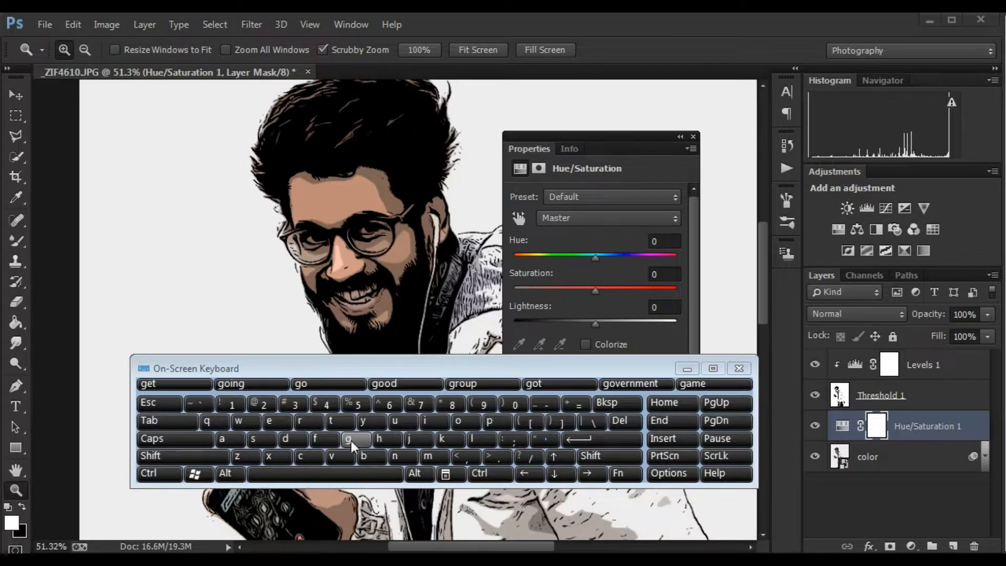
left_click(845, 491)
left_click(226, 473)
left_click(163, 473)
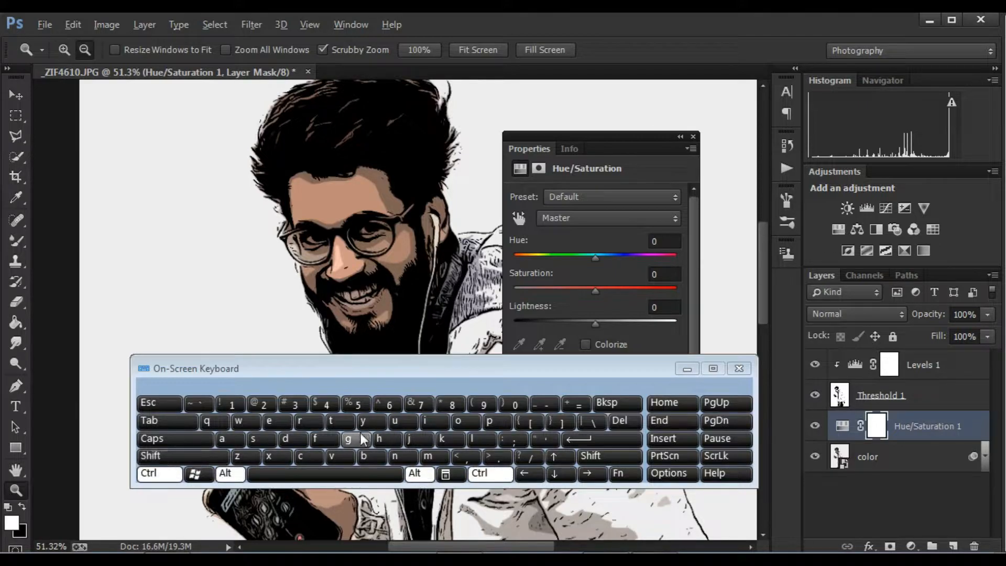
left_click(349, 439)
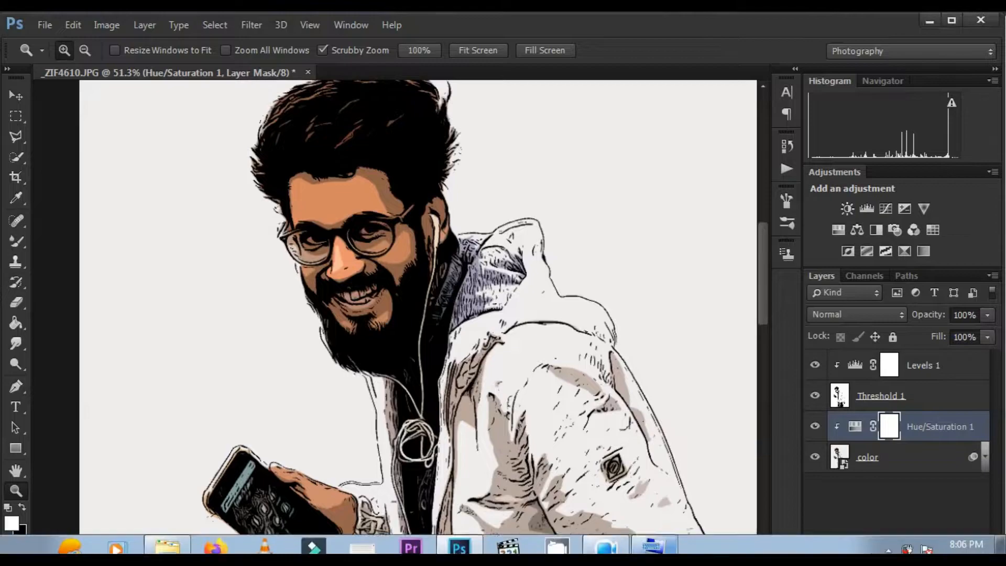
Add a Levels adjustment layer above the Hue/Saturation layer and clip it to the color layer
left_click(912, 547)
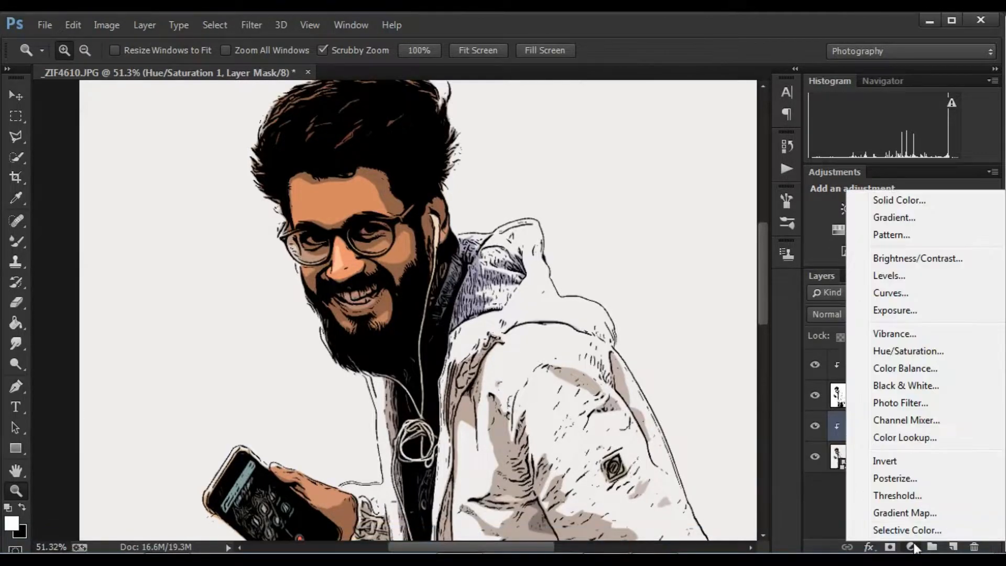
left_click(889, 275)
left_click(653, 537)
left_click(488, 474)
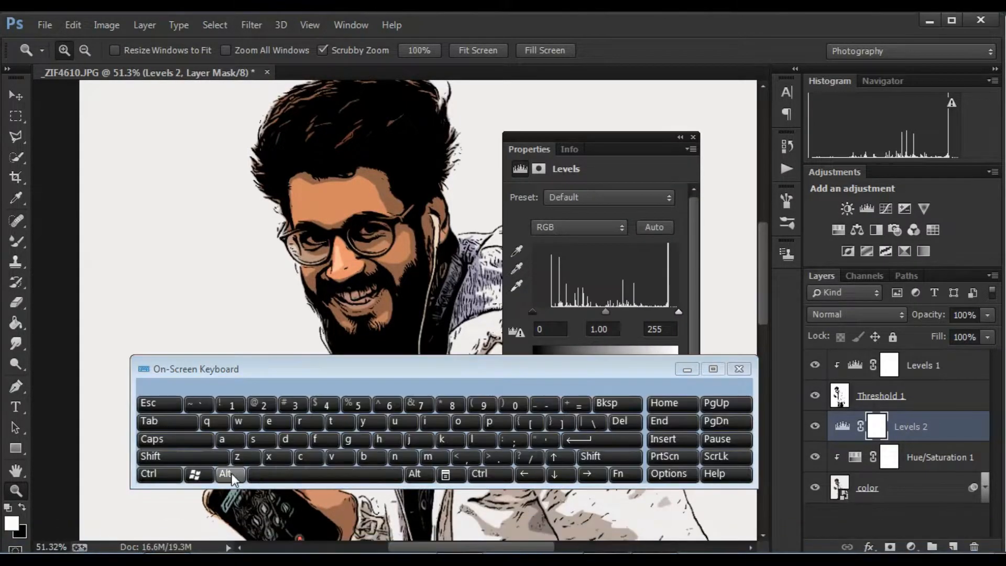
left_click(226, 474)
left_click(348, 439)
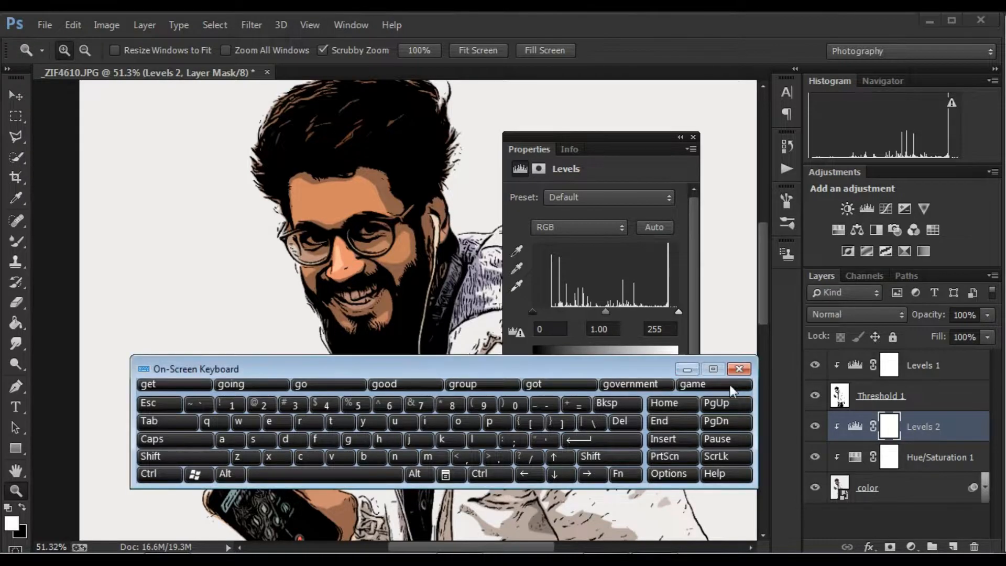
left_click(737, 369)
left_click(429, 12)
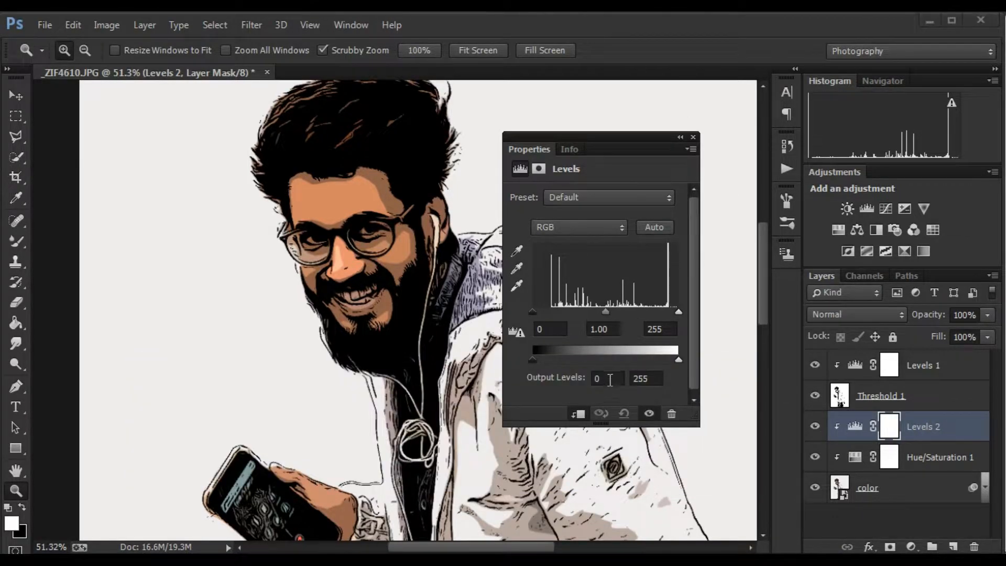
Set the black output level of the new Levels adjustment to 40
left_click(654, 539)
left_click_drag(605, 368, 614, 453)
left_click(611, 372)
key("Return")
left_click(341, 489)
left_click(520, 489)
left_click(610, 377)
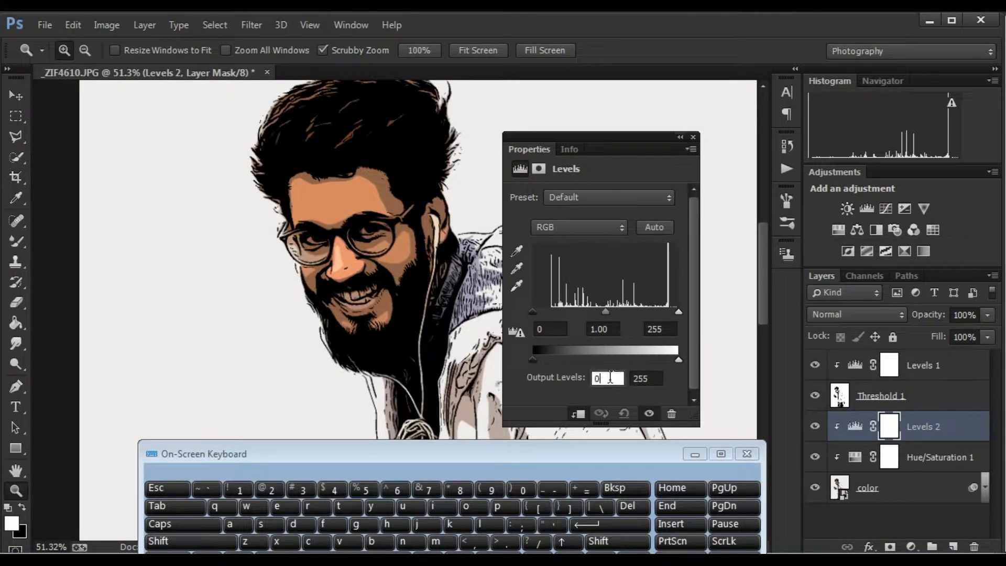
left_click(336, 490)
left_click(523, 490)
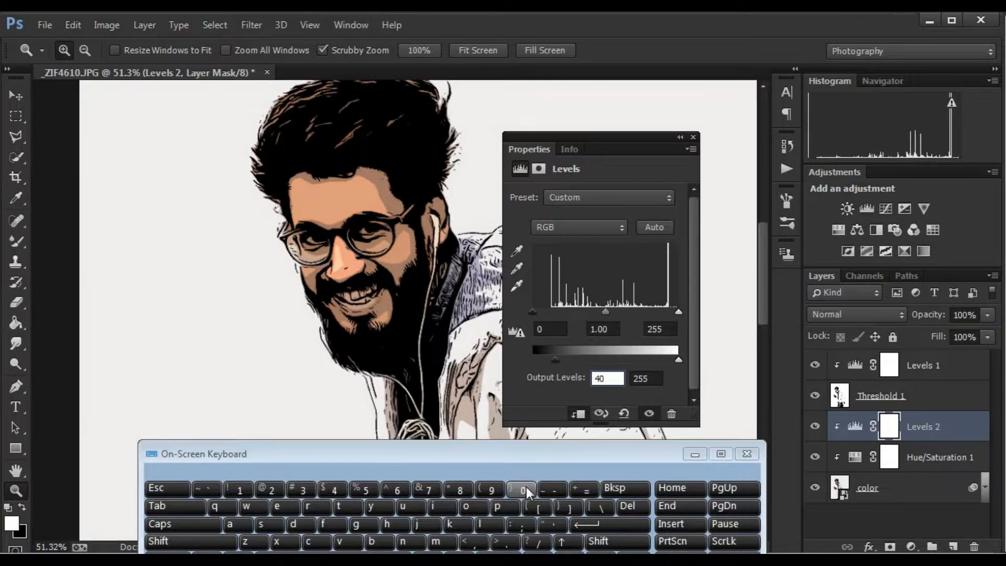
left_click(694, 453)
left_click(693, 137)
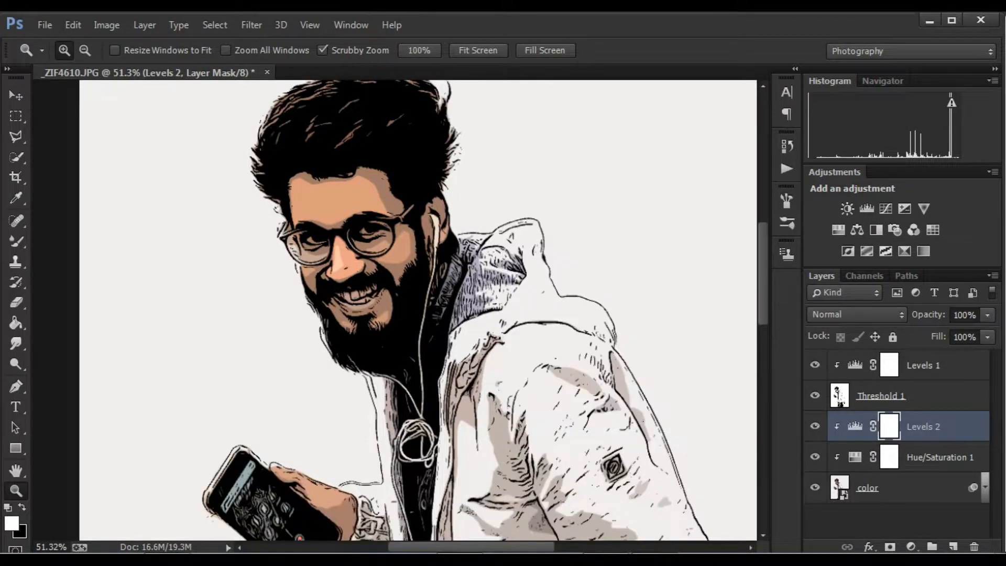
key("ctrl+0")
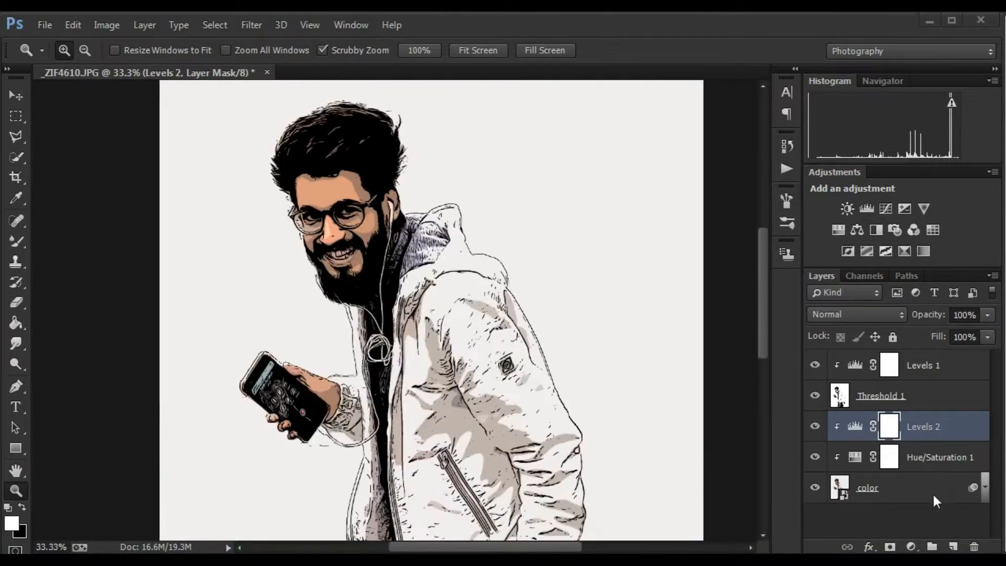
Create a new empty layer below the Threshold 1 layer and name it eyes
left_click(953, 546)
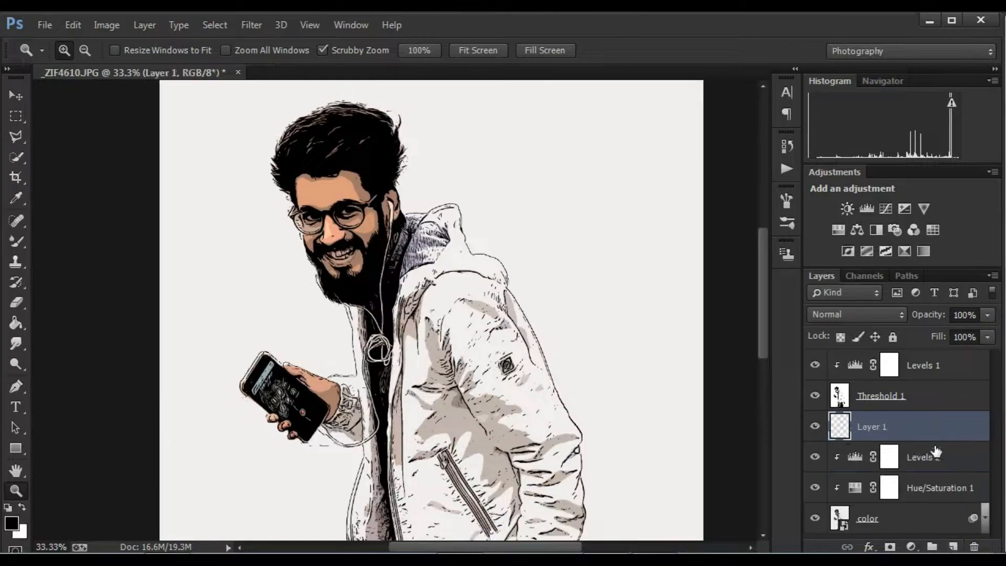
double_click(864, 430)
left_click(649, 542)
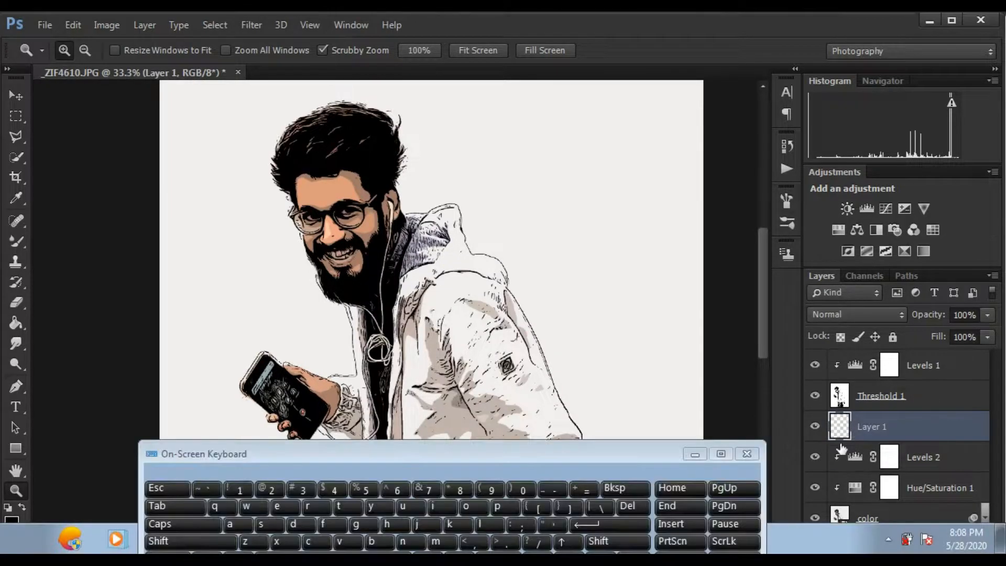
double_click(871, 431)
left_click(297, 505)
left_click(373, 502)
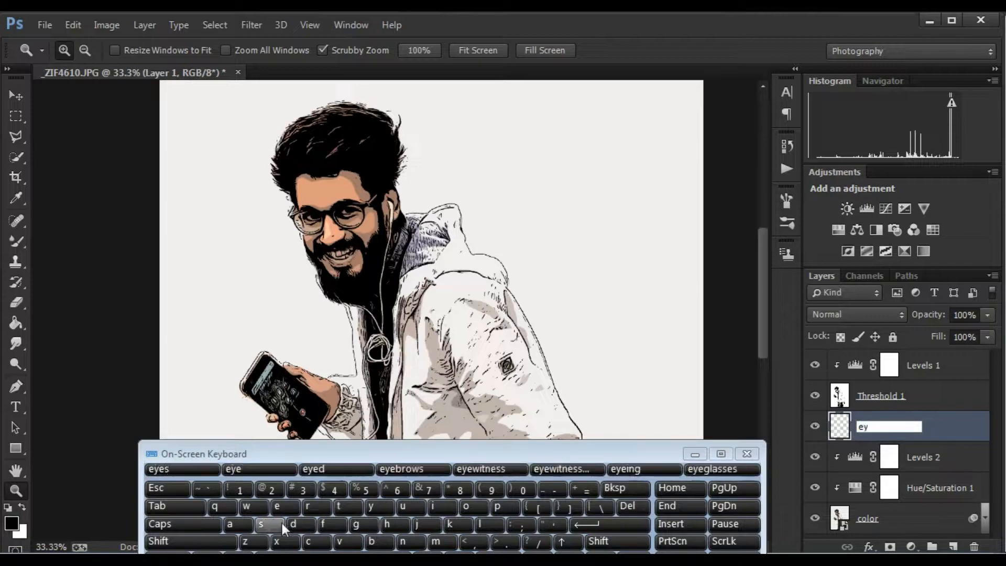
left_click(293, 504)
left_click(275, 524)
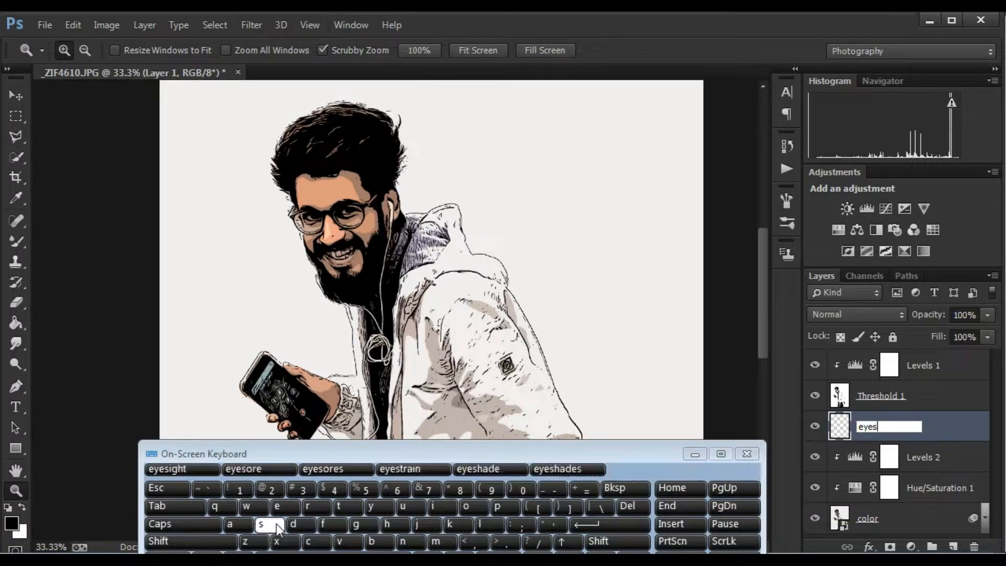
left_click(667, 454)
left_click(695, 453)
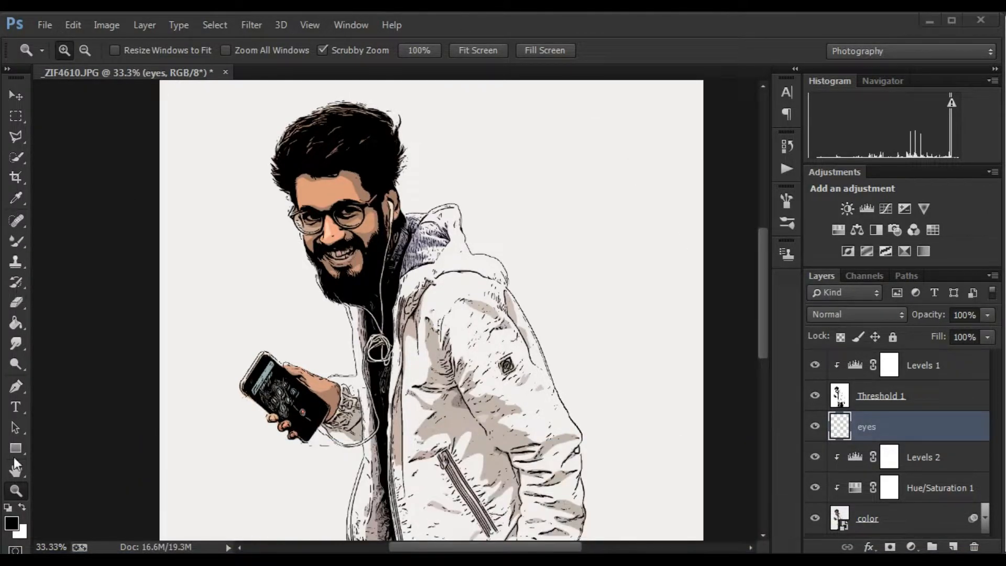
Set up the Pencil tool with white as the foreground colour and a 9 px tip for work around the eyes
left_click_drag(323, 199, 395, 317)
key("b")
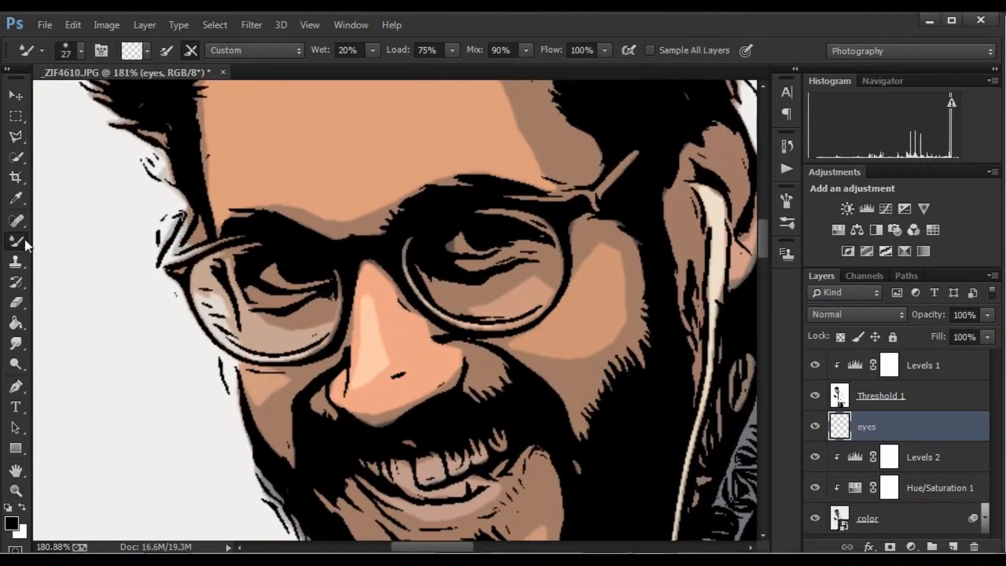
right_click(23, 240)
left_click(85, 251)
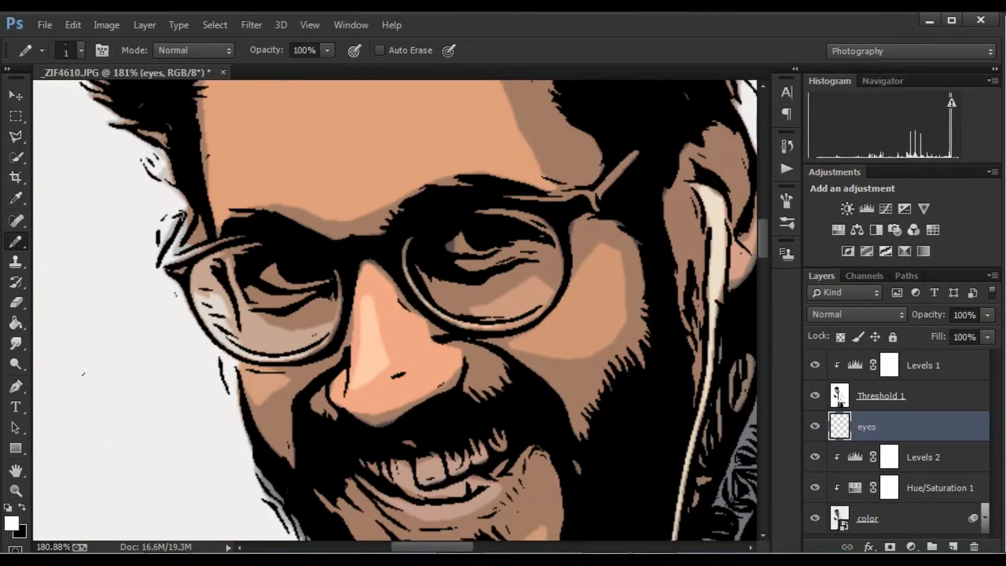
left_click(19, 491)
left_click_drag(241, 270, 378, 333)
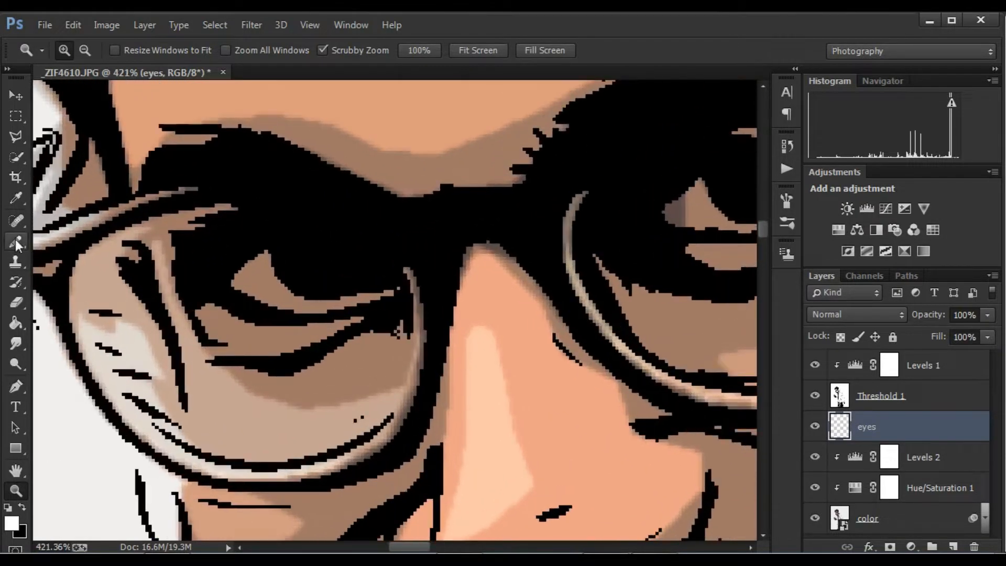
left_click(16, 242)
left_click(82, 51)
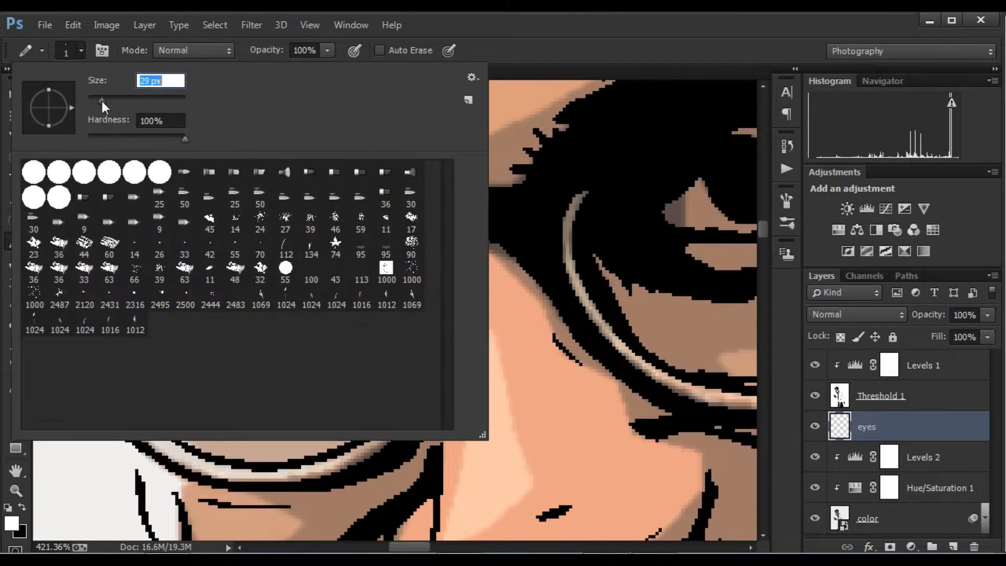
left_click(79, 52)
left_click(81, 51)
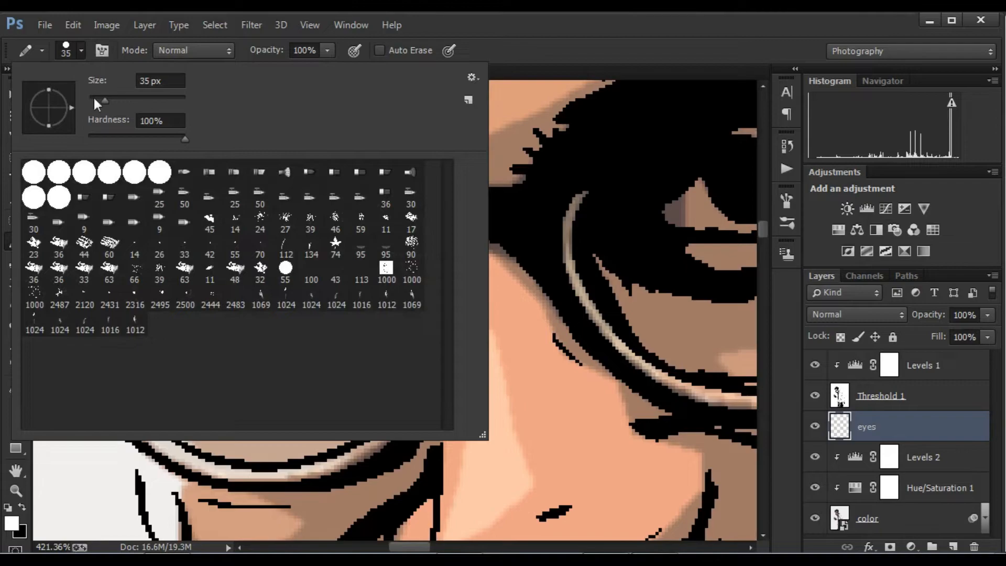
left_click_drag(93, 95, 91, 96)
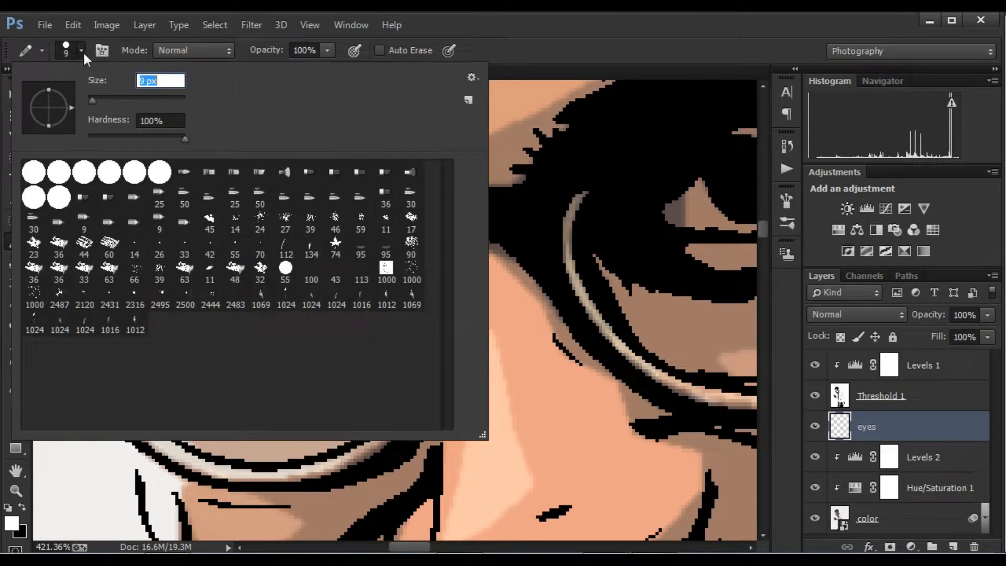
left_click(81, 51)
Paint the whites of both eyes behind the glasses in white on the eyes layer
mouse_move(258, 276)
left_mouse_down()
mouse_move(294, 301)
mouse_move(397, 290)
left_mouse_up()
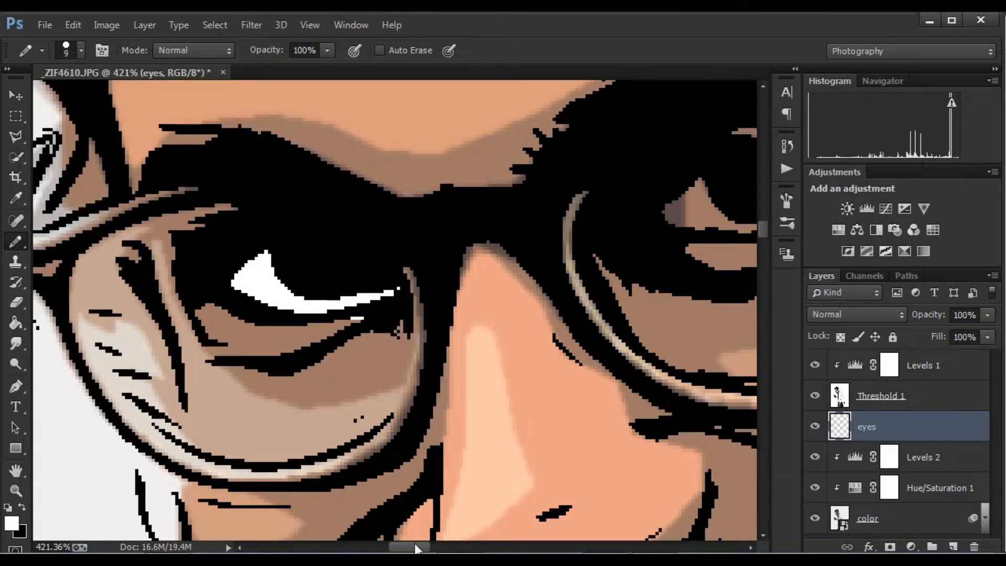
left_click_drag(415, 547, 430, 548)
mouse_move(464, 181)
left_mouse_down()
mouse_move(438, 205)
mouse_move(449, 219)
mouse_move(511, 222)
mouse_move(591, 202)
left_mouse_up()
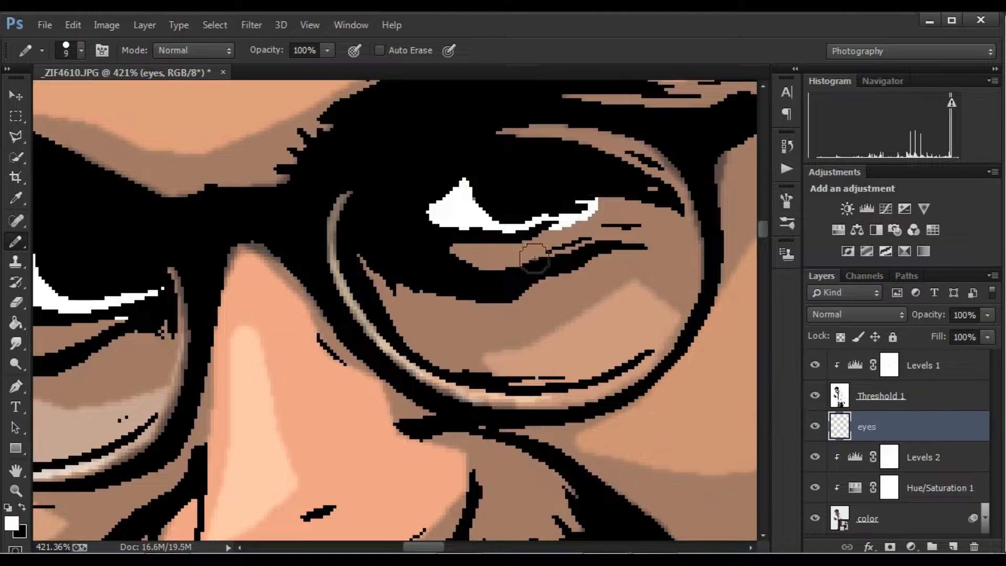
Shade the corners of both eye whites in light grey using a 4 px pencil tip
left_click(12, 522)
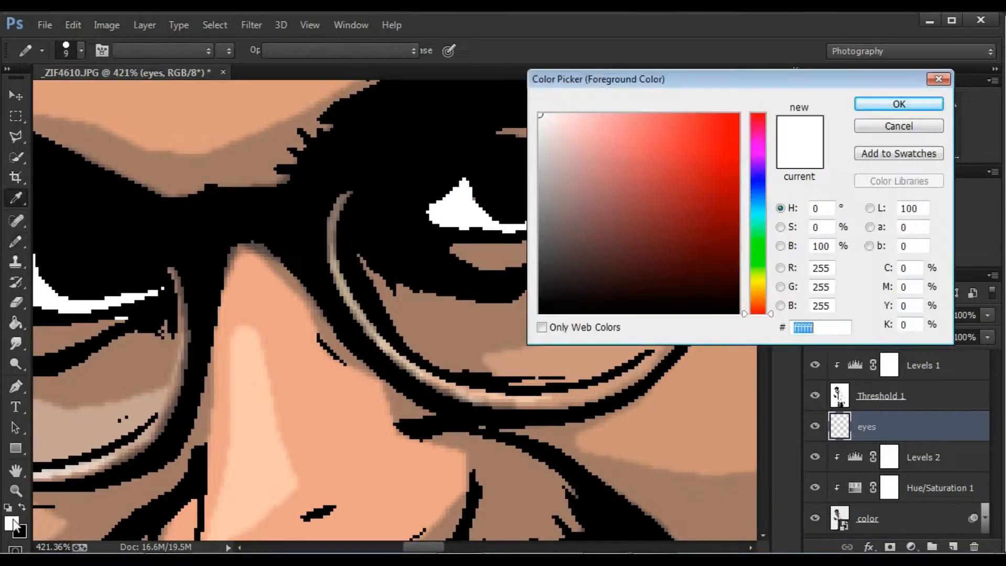
left_click_drag(555, 168, 545, 170)
key("Return")
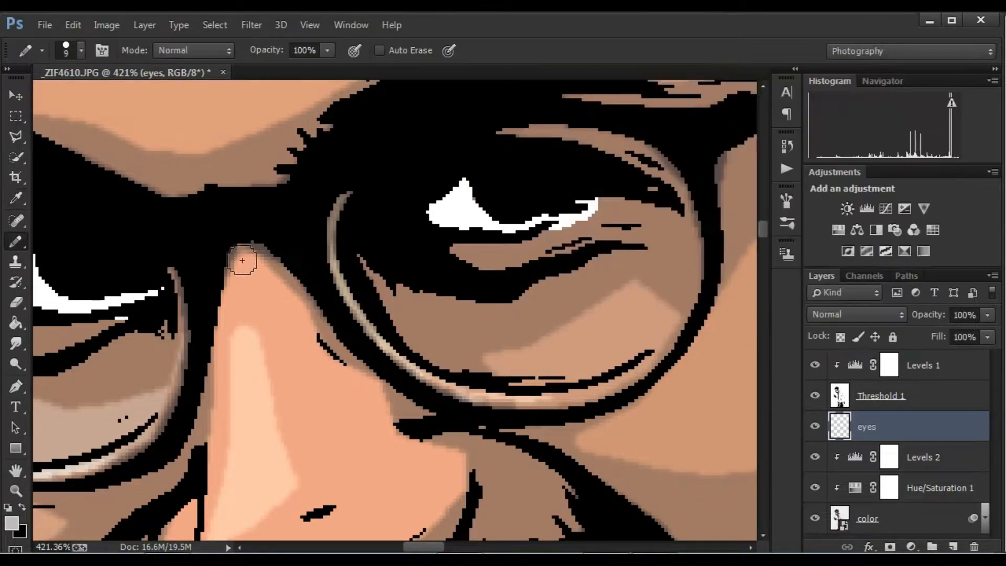
left_click(77, 51)
left_click_drag(92, 101, 90, 101)
left_click(83, 50)
left_click(82, 49)
left_click(610, 91)
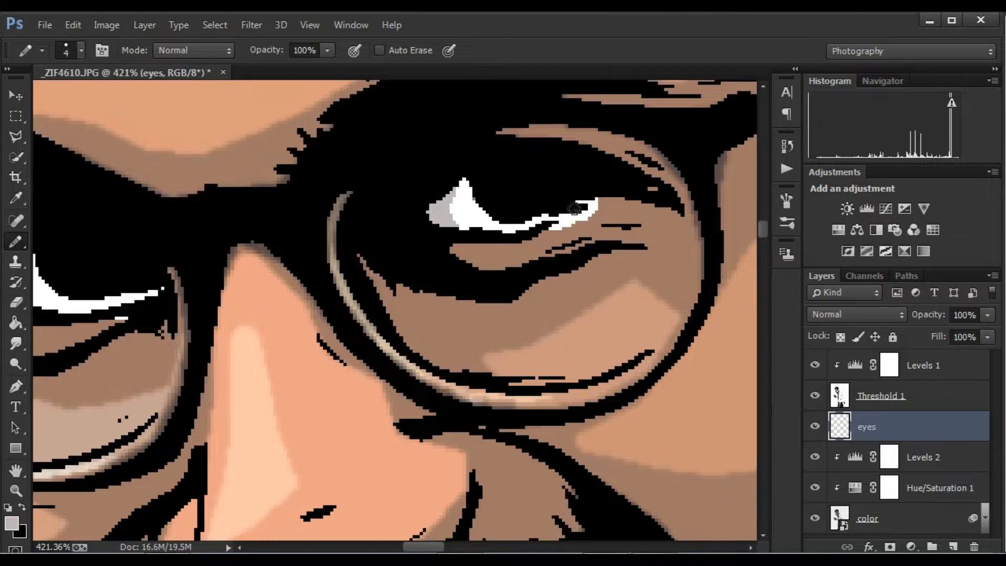
left_click_drag(589, 214, 552, 229)
left_click_drag(419, 547, 406, 547)
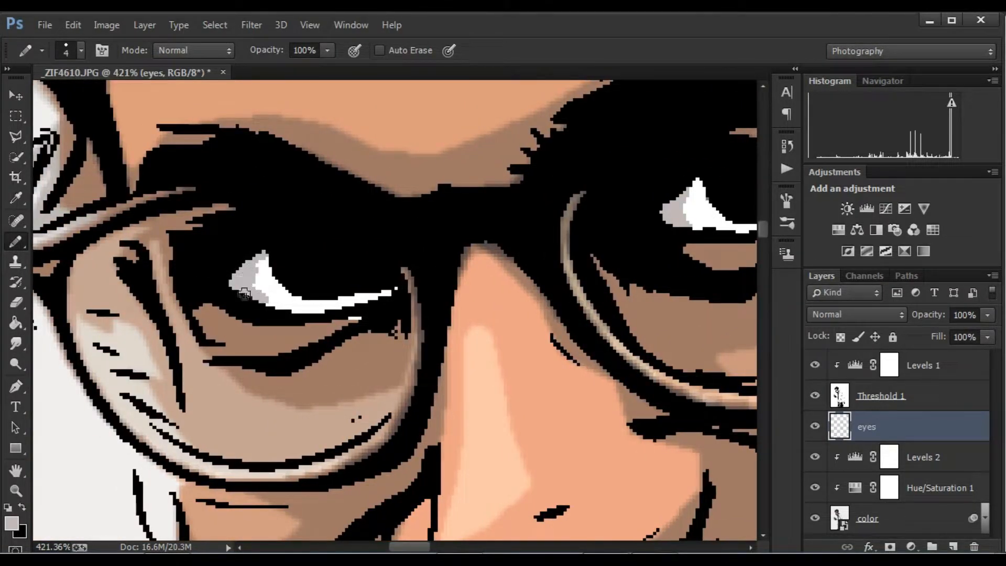
scroll(415, 294, "down", 4)
scroll(415, 294, "up", 3)
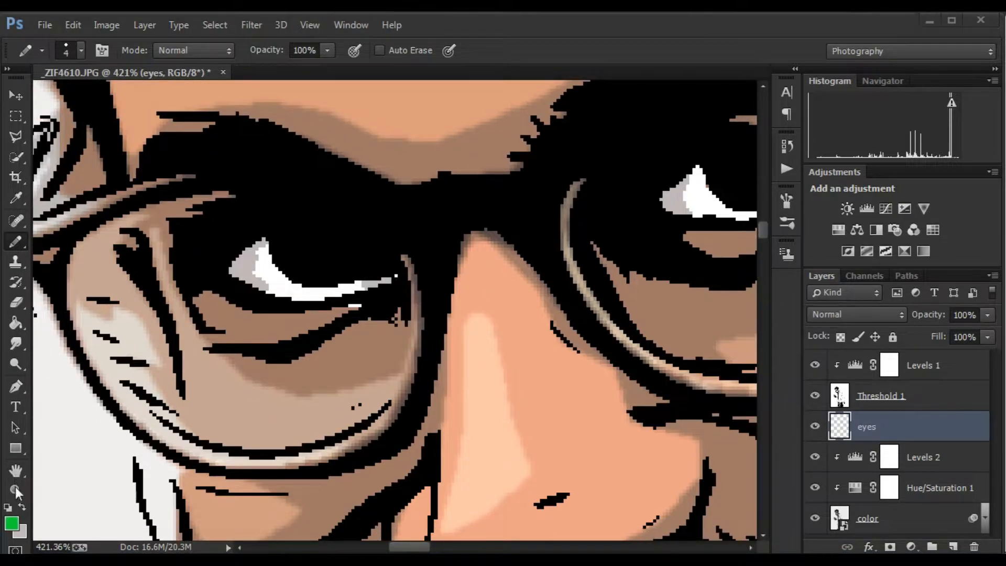
Set the foreground colour to ffffff and paint the man's teeth white with the Pencil tool
left_click(15, 492)
right_click(334, 364)
left_click(367, 399)
left_click_drag(317, 236, 474, 337)
left_click(13, 520)
type("ffffff")
key("Return")
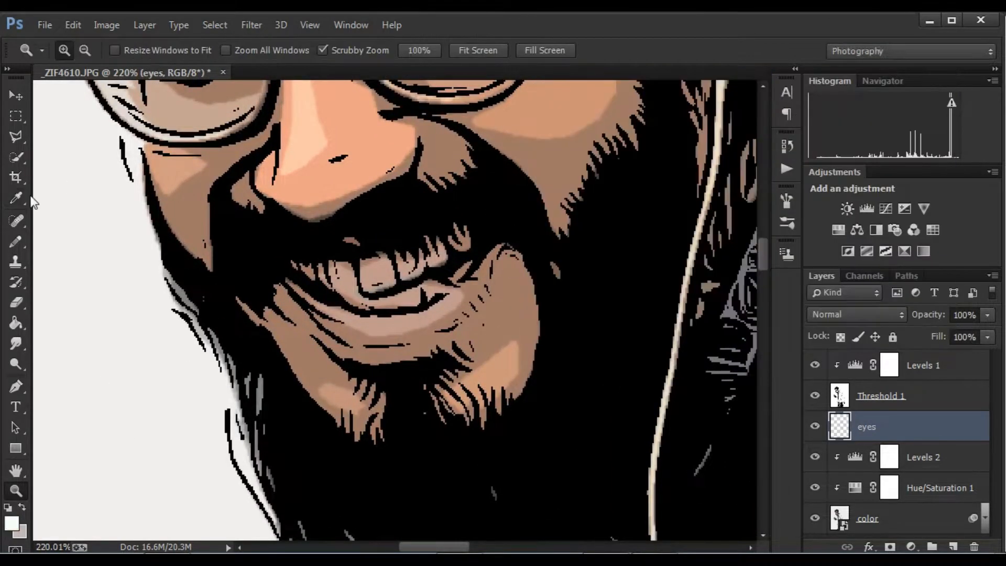
left_click(15, 242)
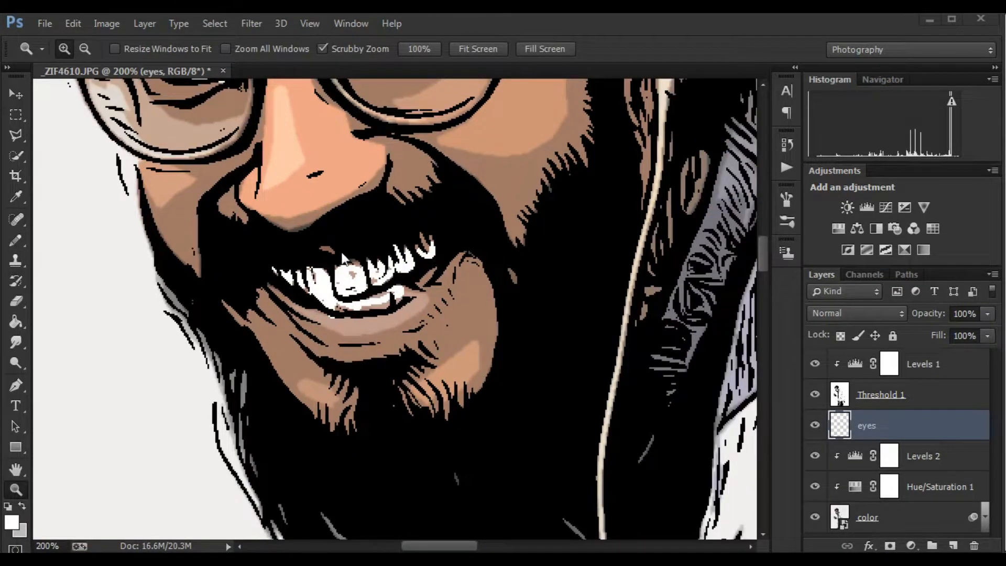
Merge all visible layers into the color layer
right_click(345, 273)
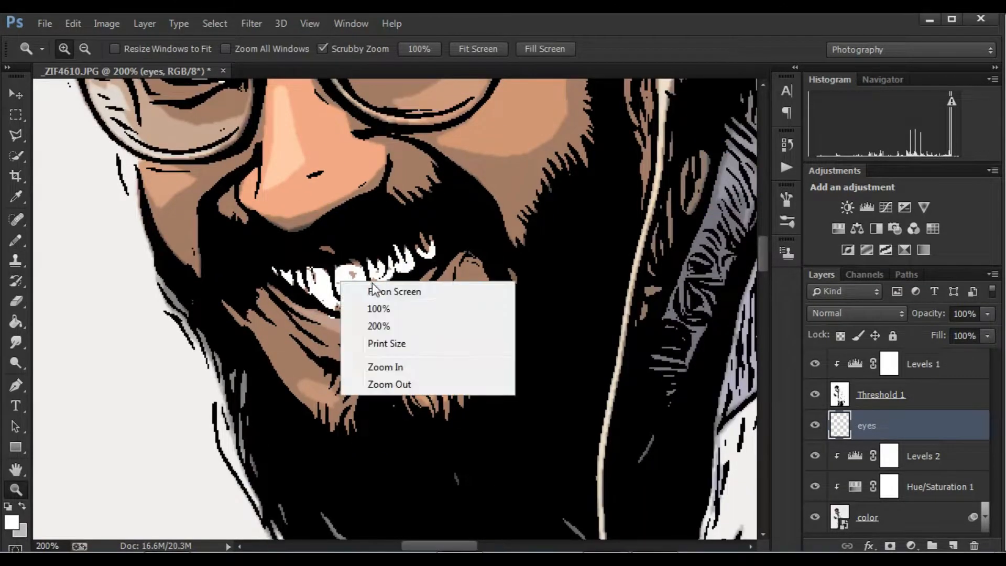
left_click(377, 287)
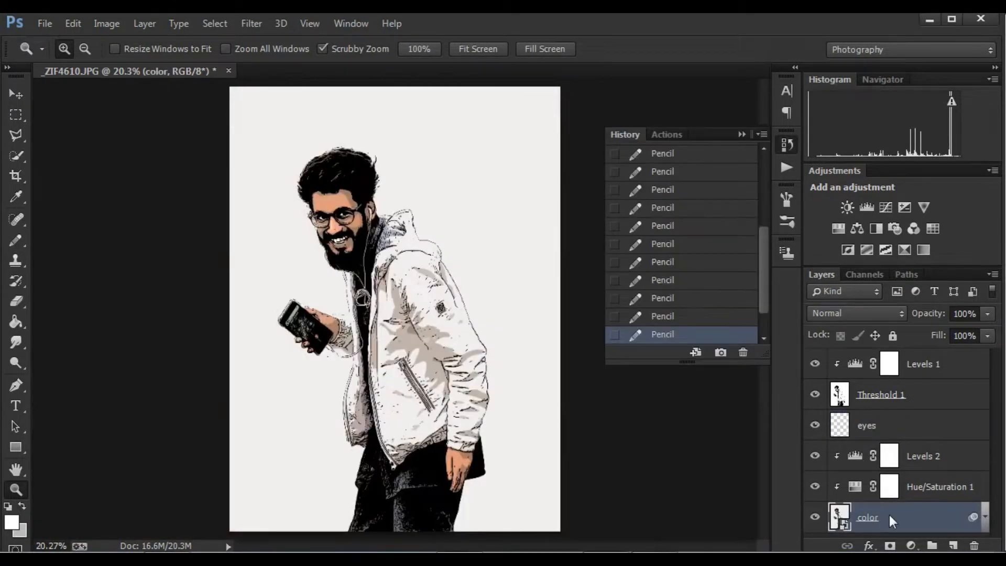
right_click(888, 514)
left_click(719, 394)
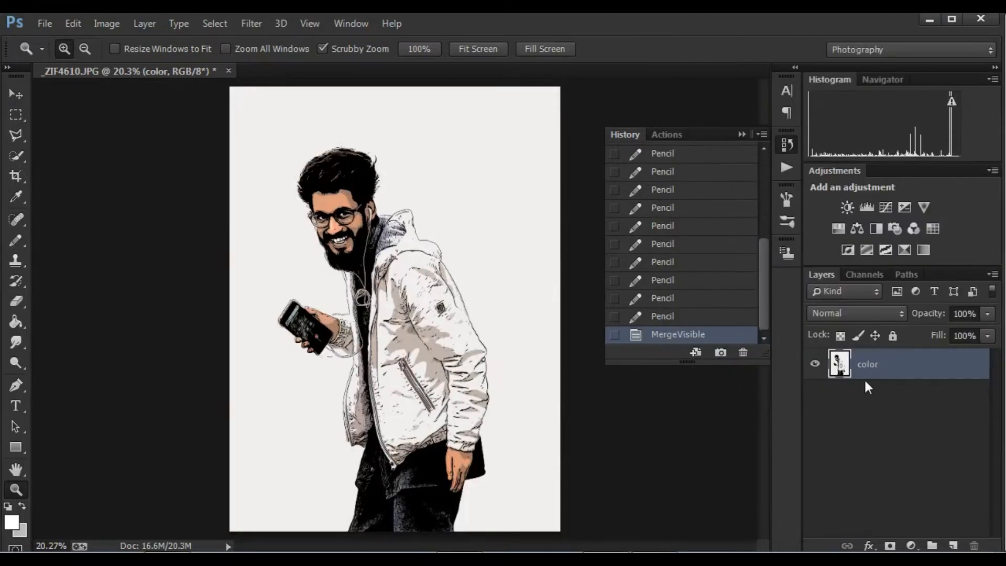
Select the whole man, from hair and face down to the jacket and trousers, using the Quick Selection tool
left_click_drag(301, 185, 425, 194)
left_click(18, 157)
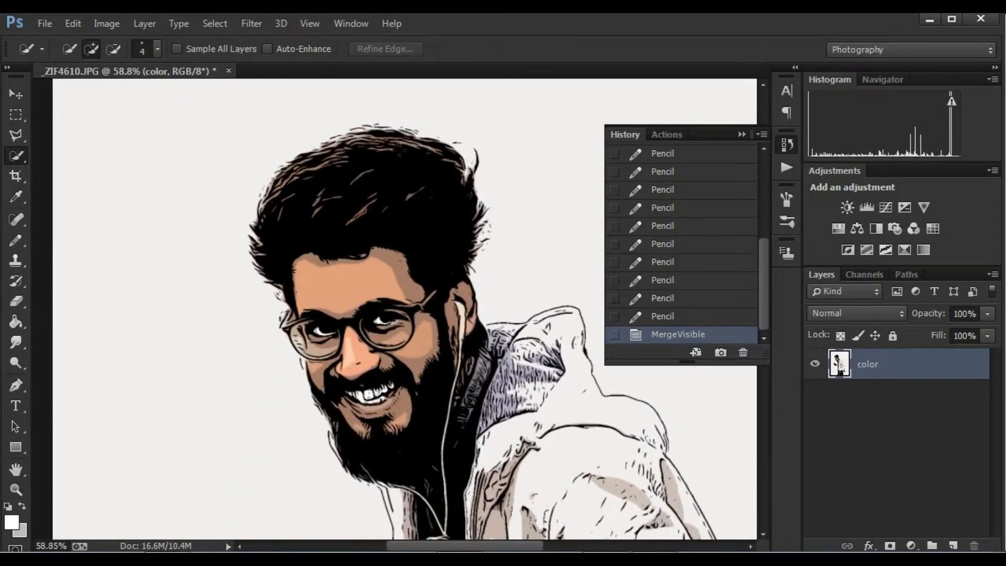
left_click_drag(317, 147, 258, 231)
left_click_drag(320, 382, 374, 462)
left_click_drag(449, 259, 382, 339)
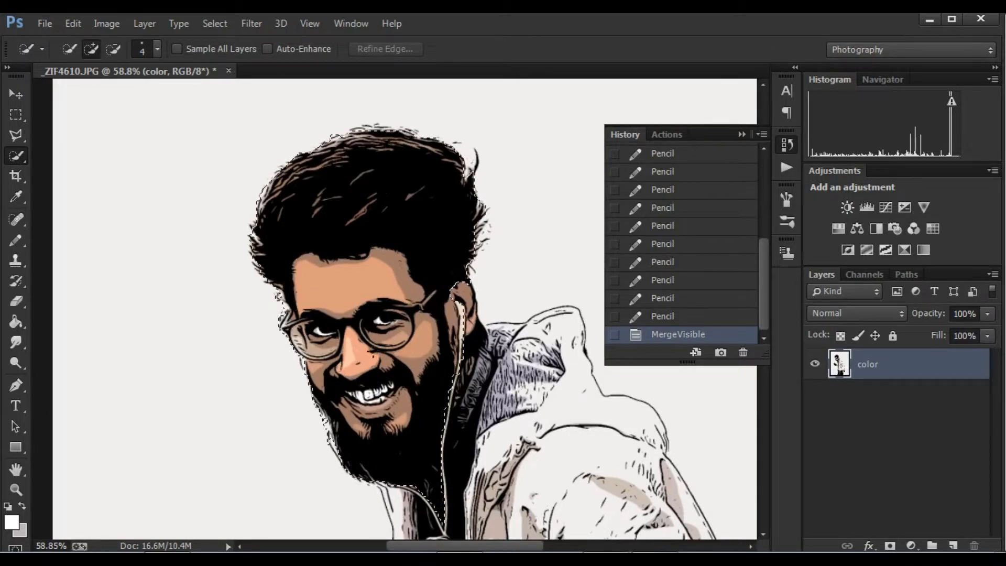
left_click_drag(501, 341, 507, 327)
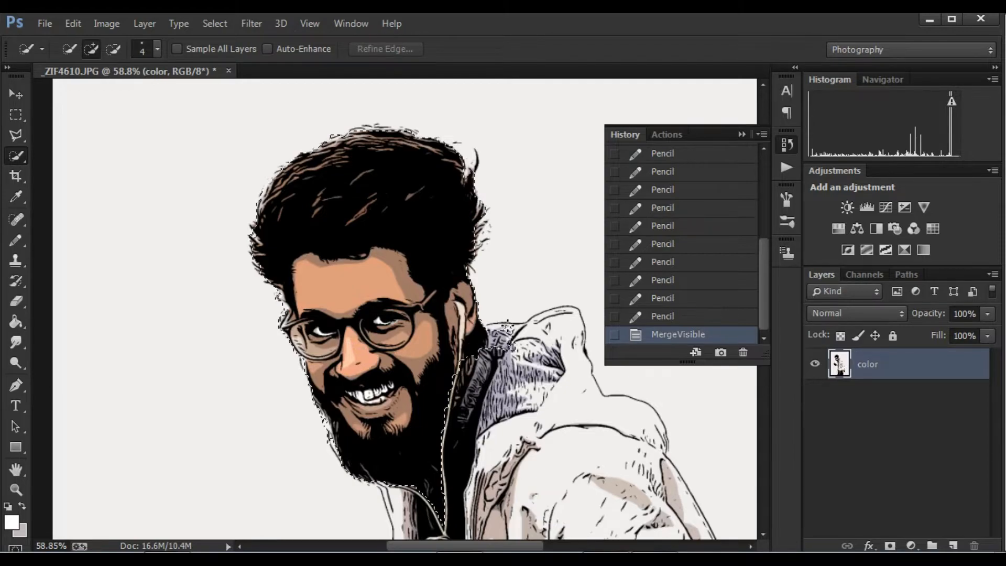
left_click_drag(575, 336, 567, 485)
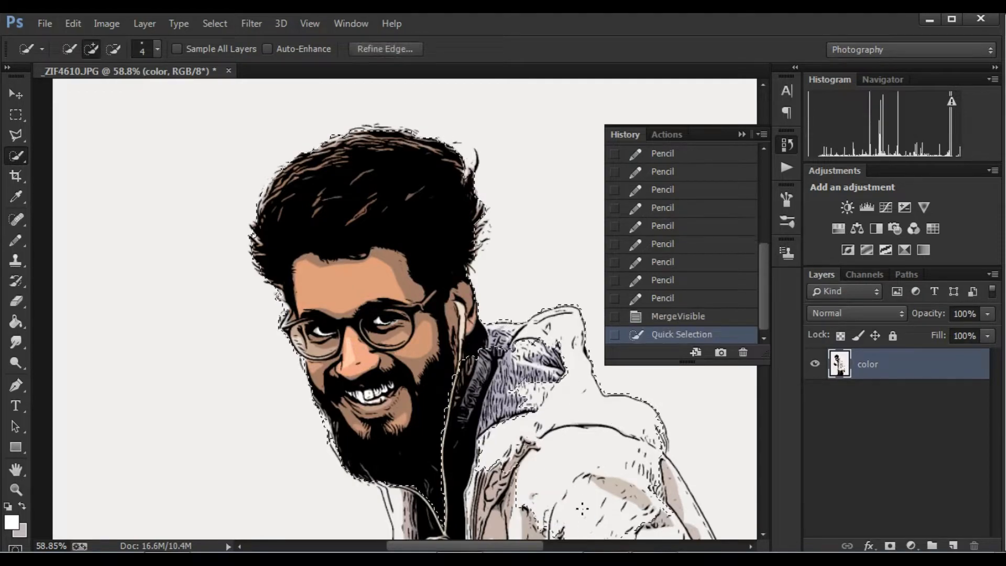
scroll(567, 485, "down", 5)
mouse_move(406, 293)
left_mouse_down()
mouse_move(406, 419)
mouse_move(325, 425)
mouse_move(519, 460)
left_mouse_up()
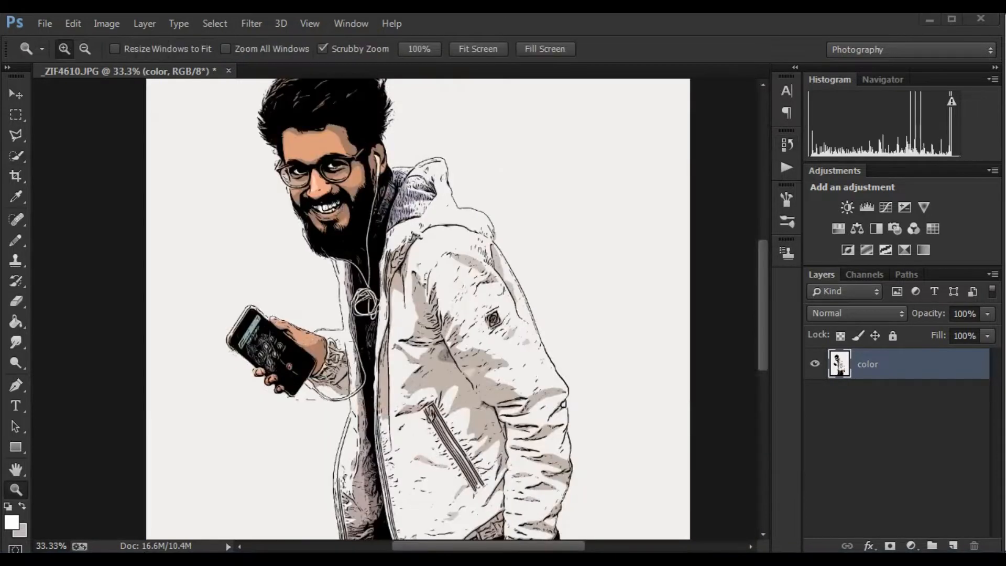
Open Refine Edge and brush along the hair, jacket and sleeve outlines to clean up the selection border
left_click(351, 102)
left_click(351, 102)
left_click(351, 102)
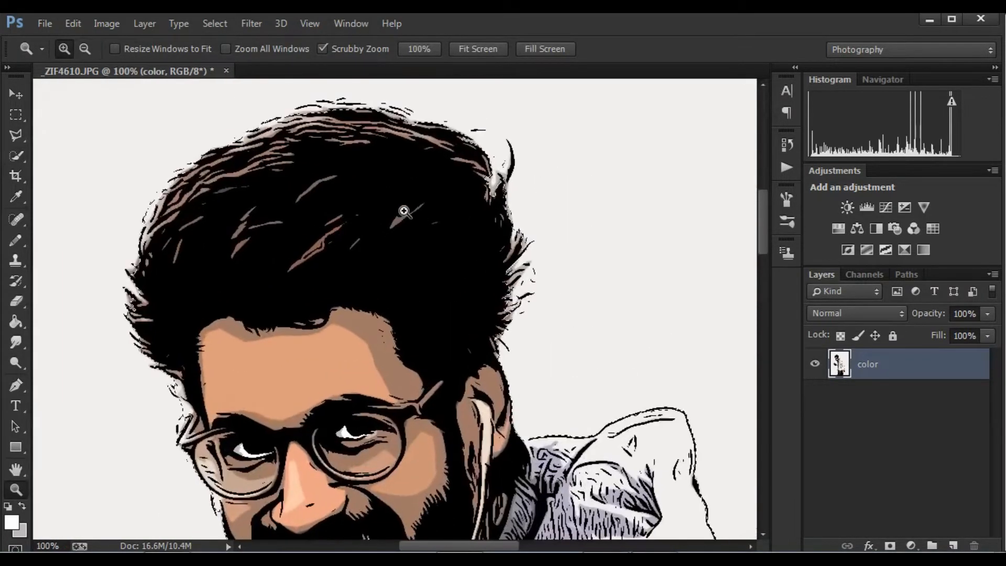
left_click(16, 156)
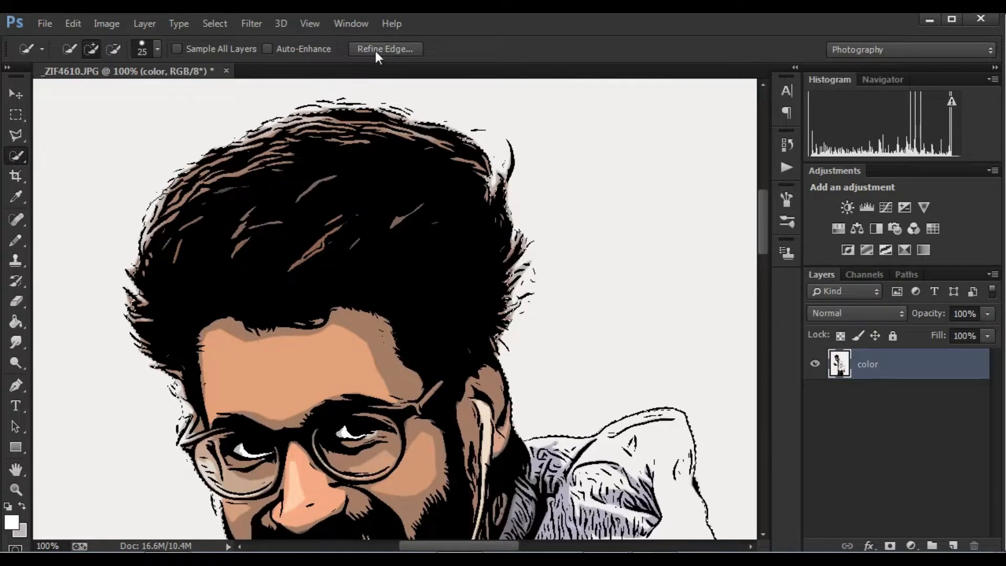
left_click(375, 51)
mouse_move(317, 125)
left_mouse_down()
mouse_move(205, 163)
mouse_move(159, 219)
mouse_move(144, 294)
mouse_move(161, 347)
mouse_move(154, 309)
left_mouse_up()
mouse_move(203, 167)
left_mouse_down()
mouse_move(293, 120)
mouse_move(351, 114)
mouse_move(406, 112)
mouse_move(486, 152)
mouse_move(512, 319)
mouse_move(508, 412)
mouse_move(535, 455)
left_mouse_up()
scroll(534, 455, "down", 5)
mouse_move(238, 301)
left_mouse_down()
mouse_move(273, 423)
mouse_move(274, 393)
mouse_move(318, 470)
mouse_move(414, 498)
left_mouse_up()
scroll(515, 354, "down", 3)
scroll(515, 354, "down", 7)
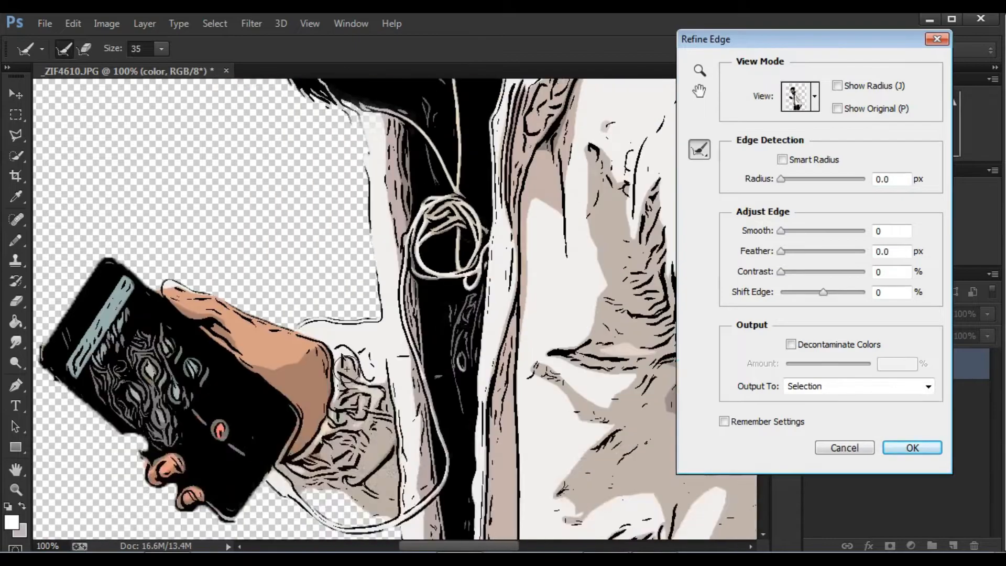
mouse_move(292, 486)
left_mouse_down()
mouse_move(309, 515)
mouse_move(367, 525)
mouse_move(410, 490)
left_mouse_up()
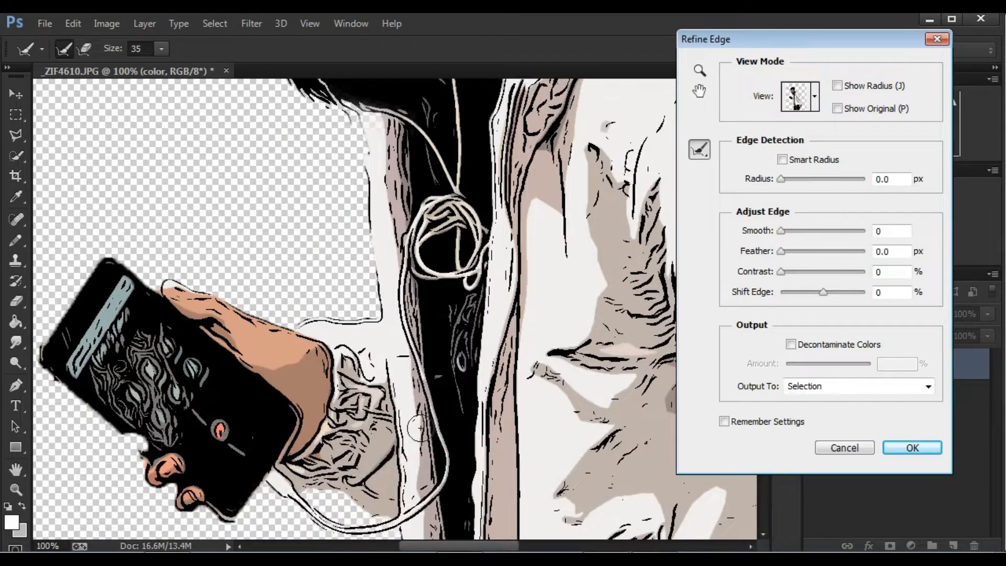
Output the refined selection as a layer mask on the color layer and fit the whole image in view
left_click(837, 388)
left_click(807, 420)
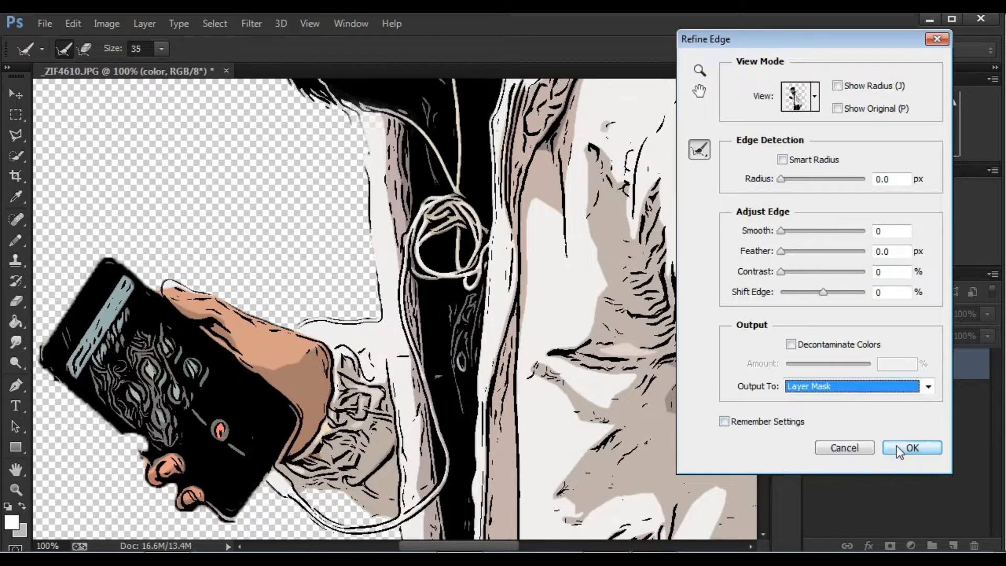
left_click(909, 447)
key("z")
right_click(197, 393)
left_click(286, 396)
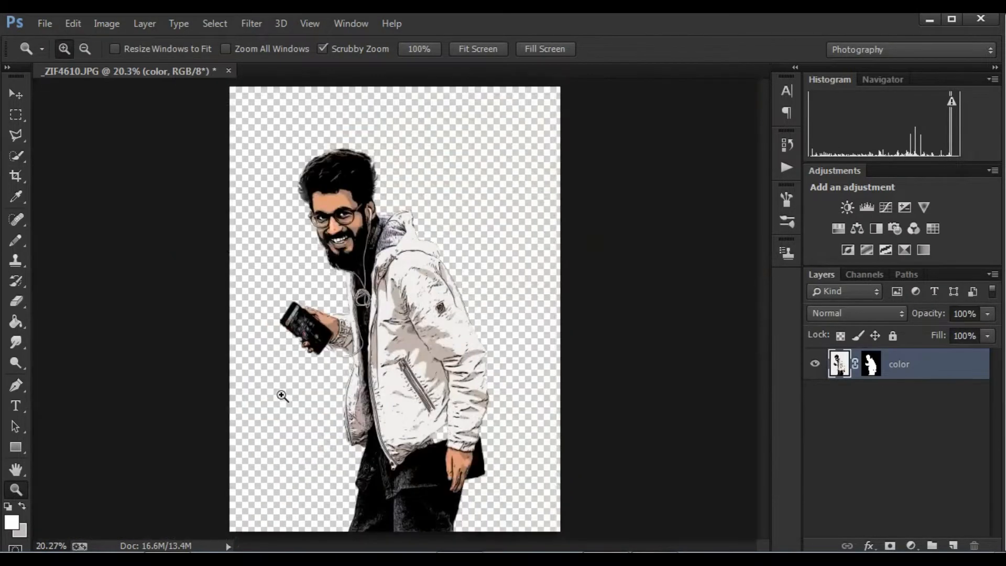
Create a new white RGB document, 9 by 16.012 inches, at 300 pixels per centimeter
left_click(36, 24)
left_click(53, 36)
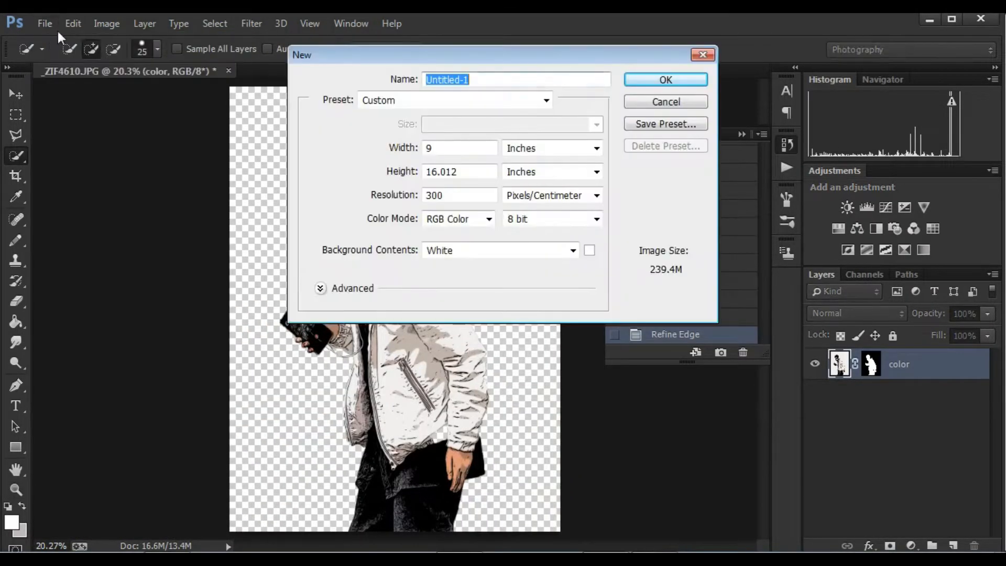
left_click(459, 149)
left_click_drag(459, 171, 439, 172)
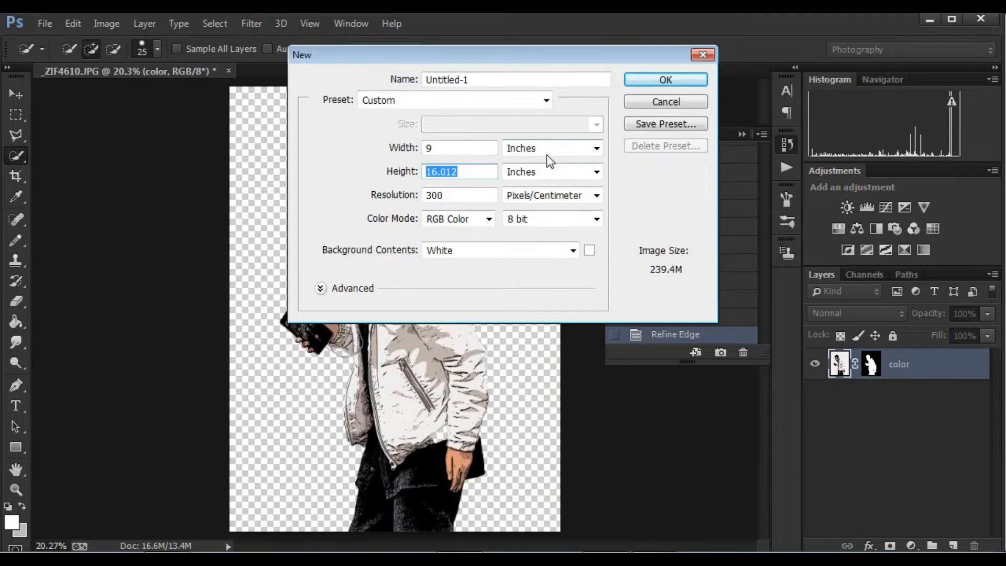
left_click(636, 84)
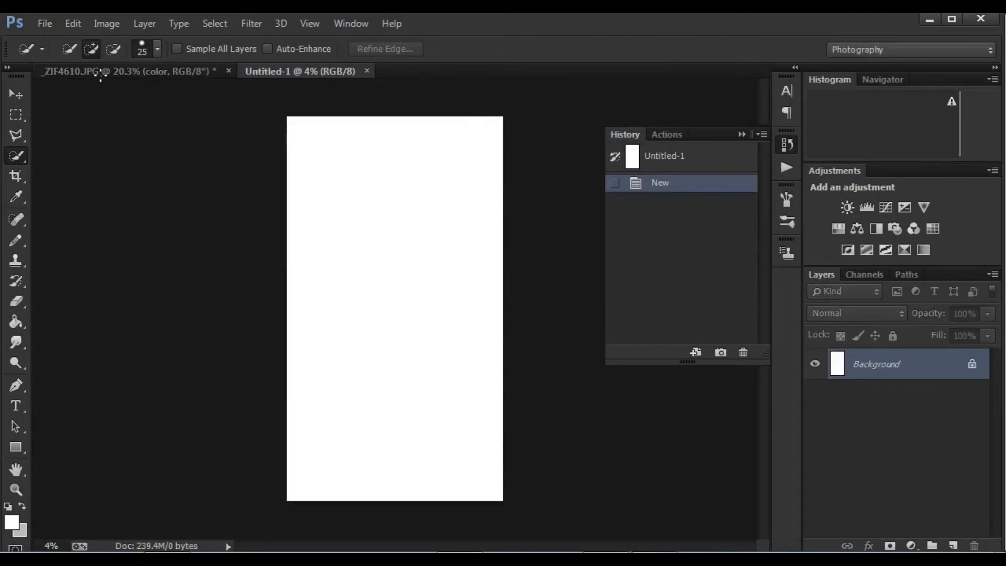
Fill the new document's background with the grey colour 8d8d8d at 100% opacity
left_click(74, 24)
left_click(112, 172)
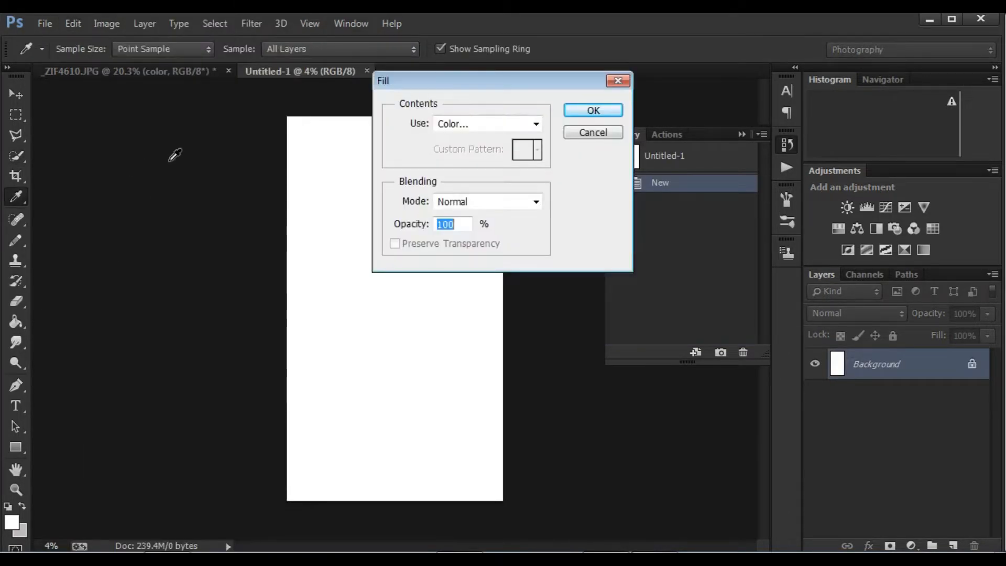
left_click(514, 124)
left_click(462, 164)
mouse_move(589, 172)
left_mouse_down()
mouse_move(676, 135)
mouse_move(665, 112)
mouse_move(635, 171)
mouse_move(606, 132)
left_mouse_up()
left_click_drag(760, 165, 760, 185)
mouse_move(655, 173)
left_mouse_down()
mouse_move(684, 111)
mouse_move(572, 262)
mouse_move(532, 186)
mouse_move(527, 199)
mouse_move(515, 180)
mouse_move(516, 197)
left_mouse_up()
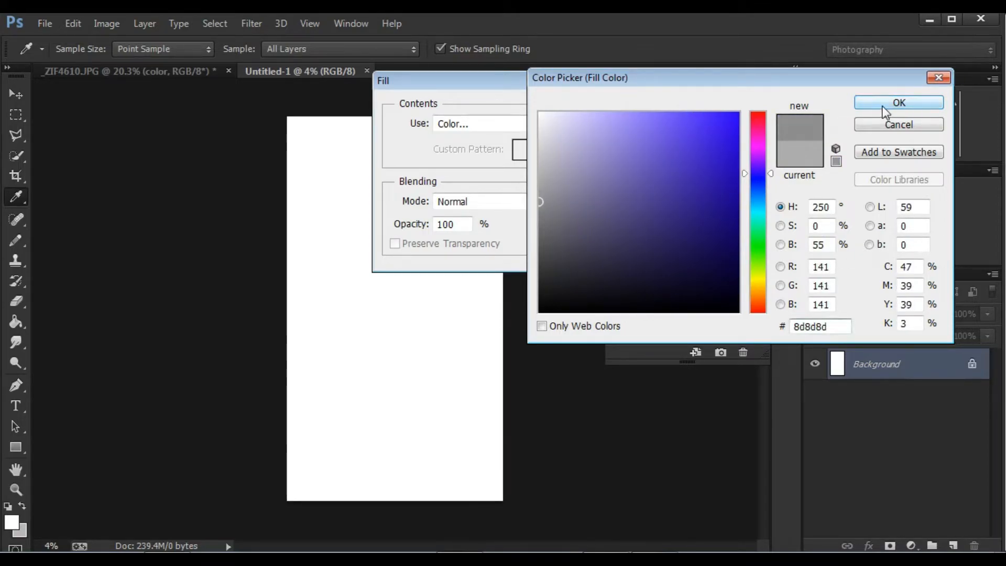
left_click(885, 111)
left_click(608, 111)
Copy the cut-out man from _ZIF4610.JPG into the grey Untitled-1 document as a masked layer
left_click(152, 71)
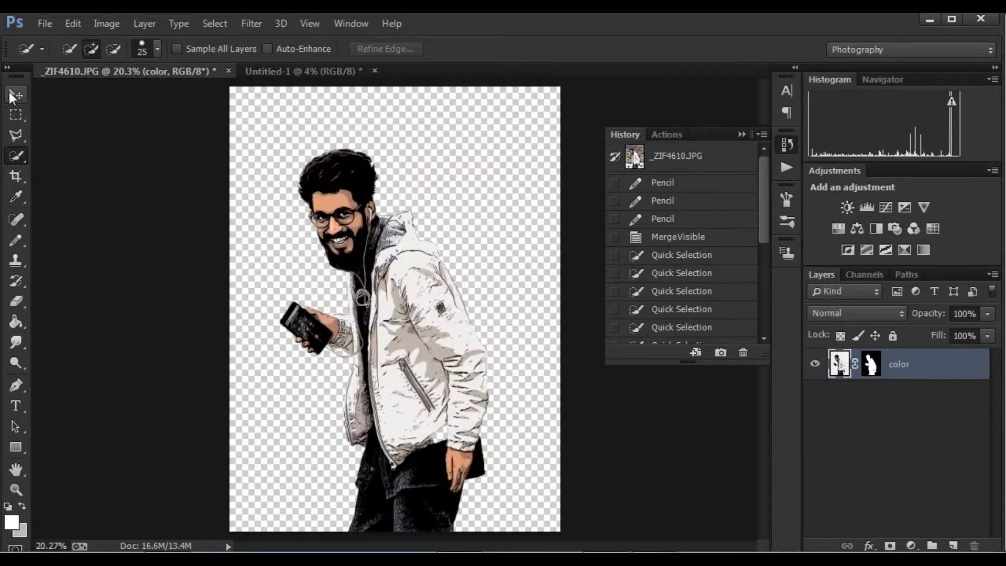
left_click(15, 95)
left_click_drag(367, 262, 396, 328)
Scale the man proportionally to 444.34% and place him with his legs ending at the canvas's lower edge
left_click_drag(439, 297, 504, 144)
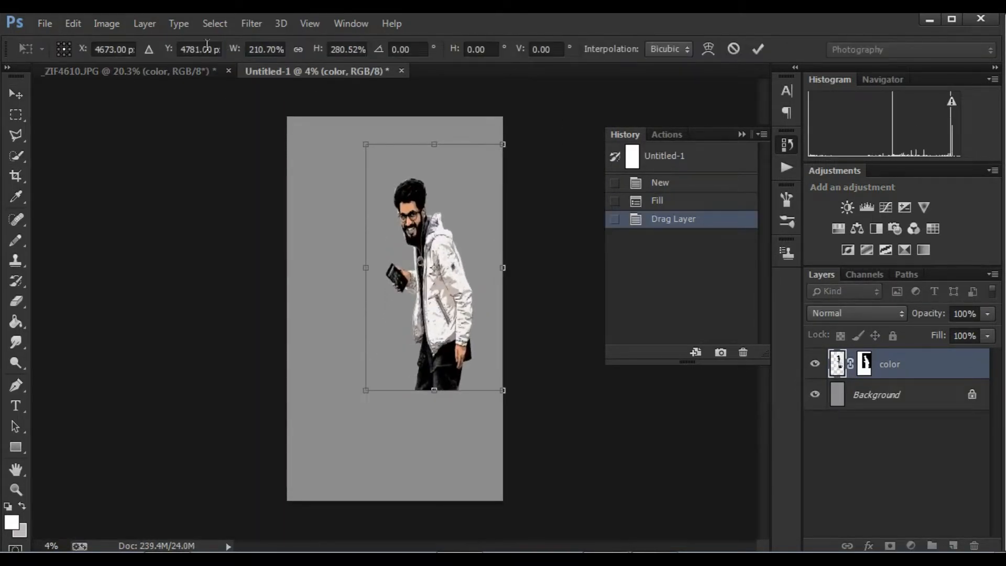
left_click(298, 49)
left_click_drag(365, 359, 261, 501)
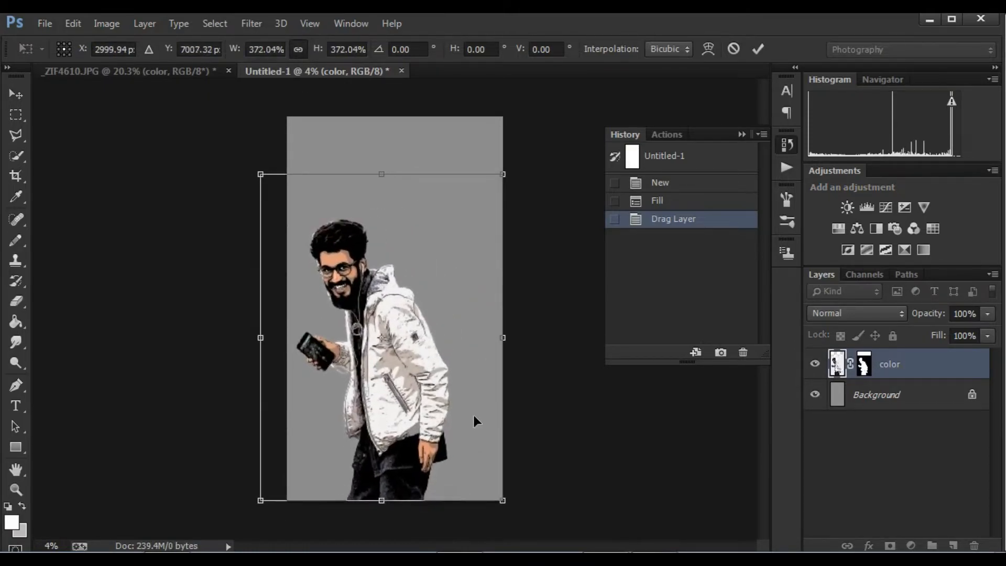
left_click_drag(469, 420, 487, 419)
left_click_drag(523, 175, 568, 108)
left_click_drag(474, 215, 463, 217)
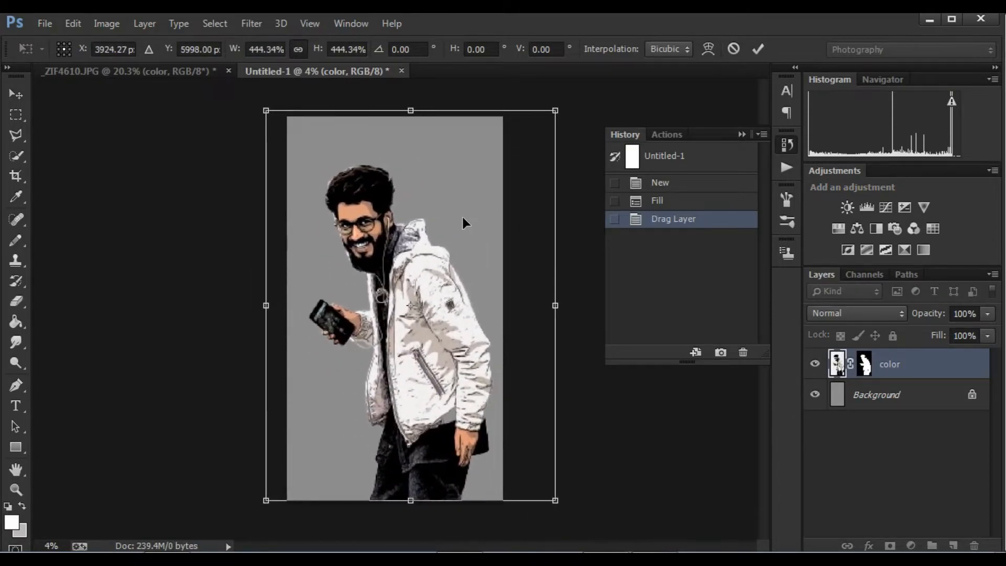
left_click(760, 48)
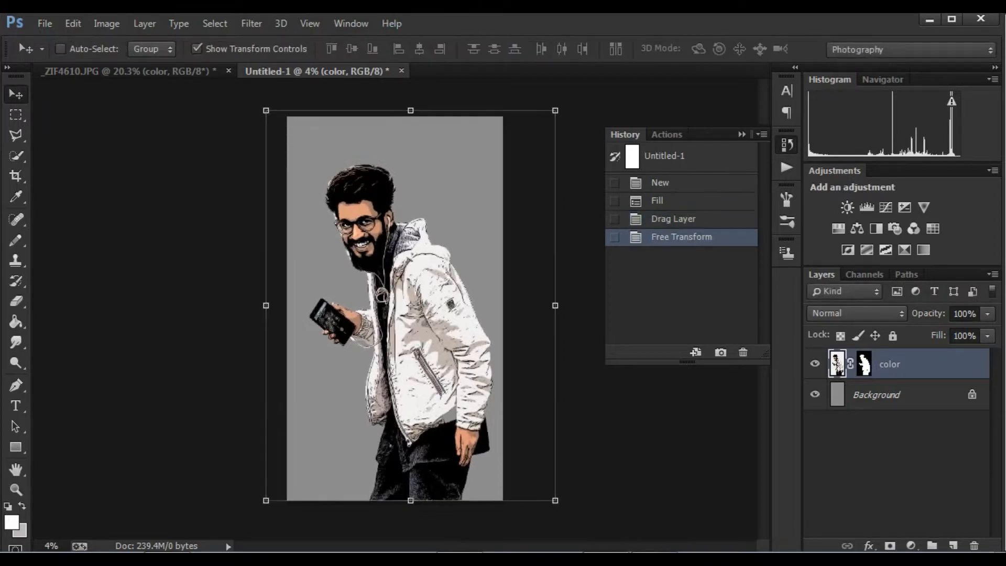
Fit the canvas in view and open the blue paint-splatter image Untit
key("z")
key("ctrl+0")
left_click(45, 23)
left_click(62, 51)
left_click(770, 168)
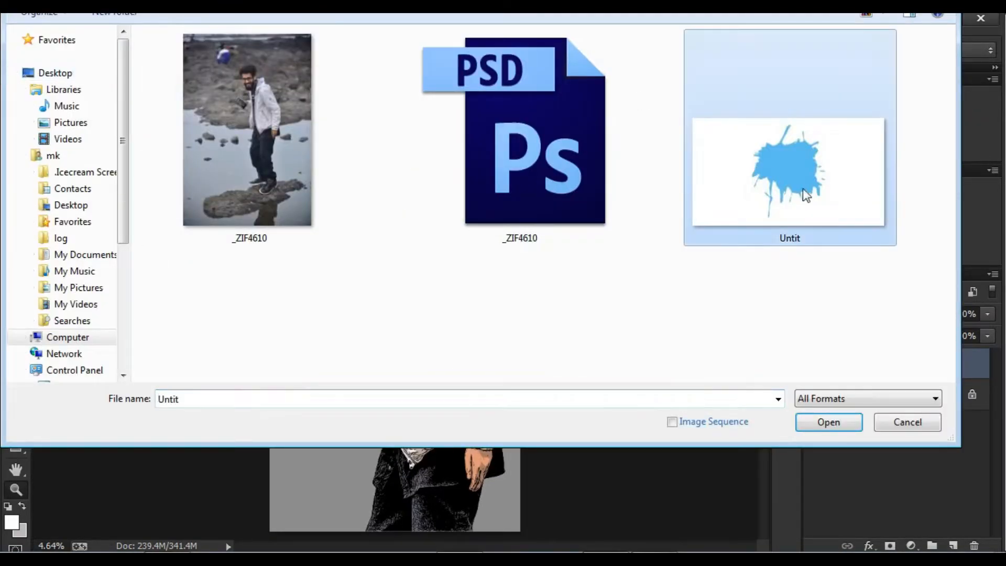
left_click(829, 428)
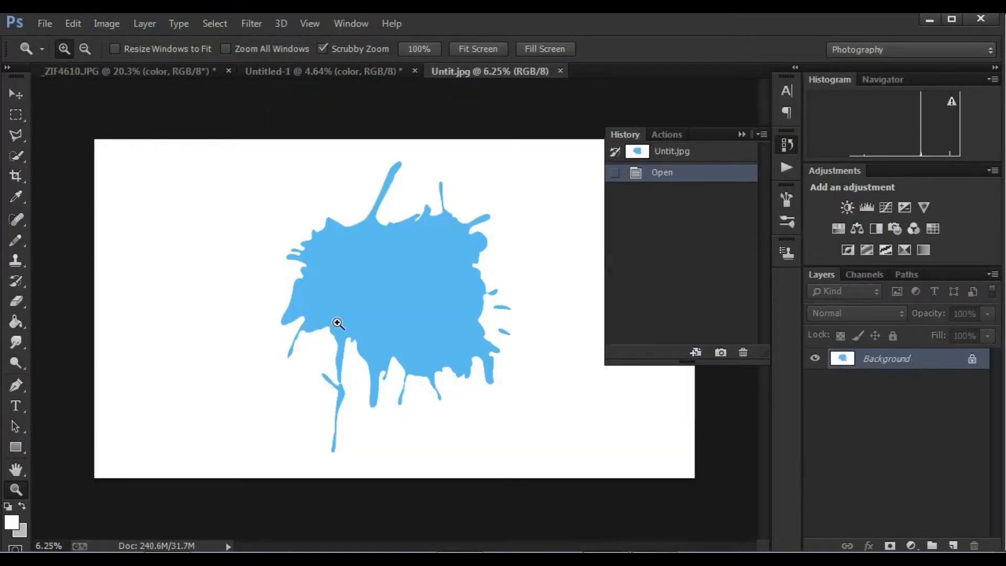
Select the main body of the blue splatter with the Magic Wand at a tolerance of 32
left_click_drag(337, 339, 351, 313)
left_click(16, 153)
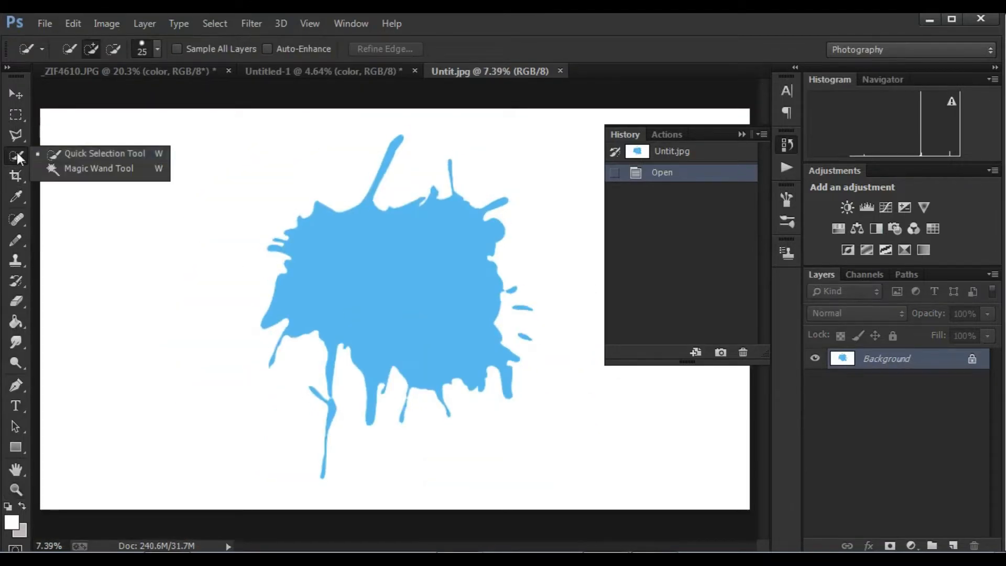
left_click(75, 172)
left_click(397, 282)
left_click(330, 411)
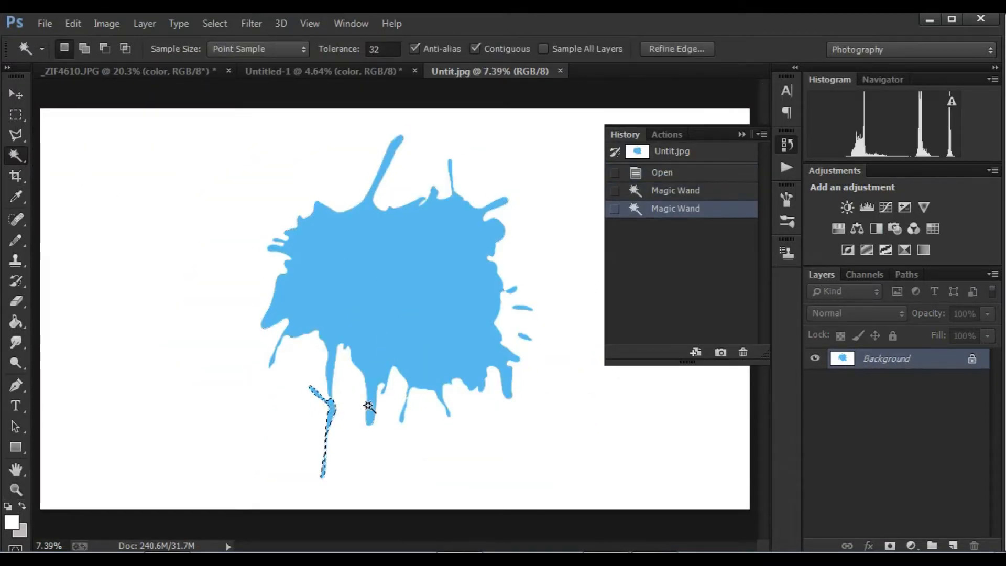
left_click(398, 329)
Use Quick Selection to add the splatter's missing lower drips and the detached droplets beside it to the selection
right_click(370, 274)
left_click(16, 158)
right_click(343, 316)
left_click(15, 158)
left_click_drag(15, 158, 62, 156)
right_click(403, 263)
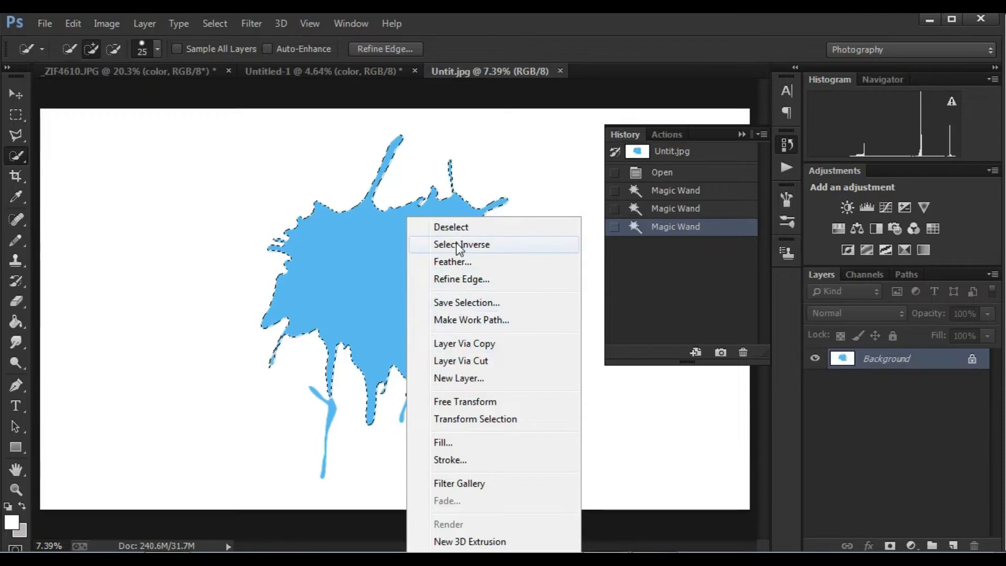
left_click(336, 416)
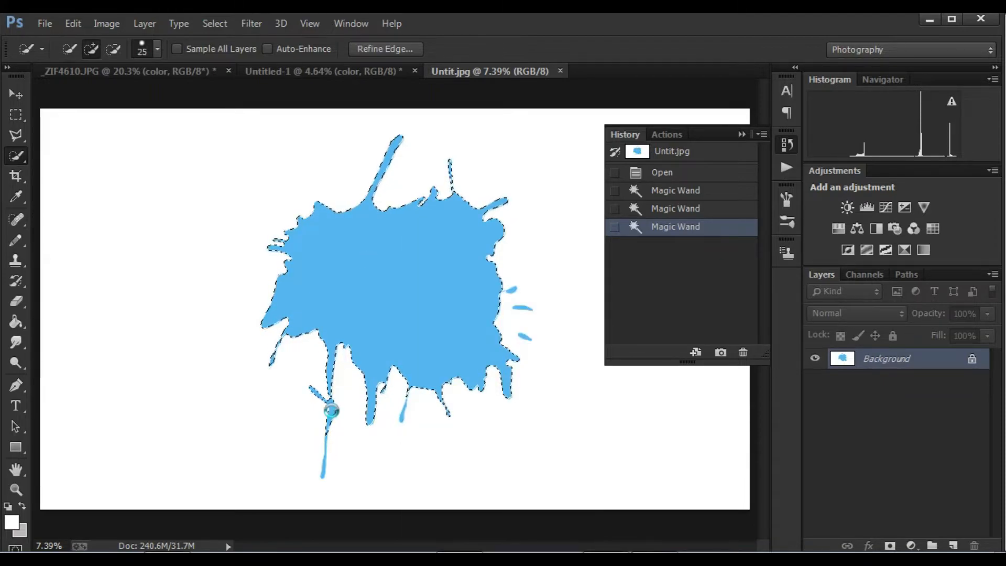
left_click(322, 471)
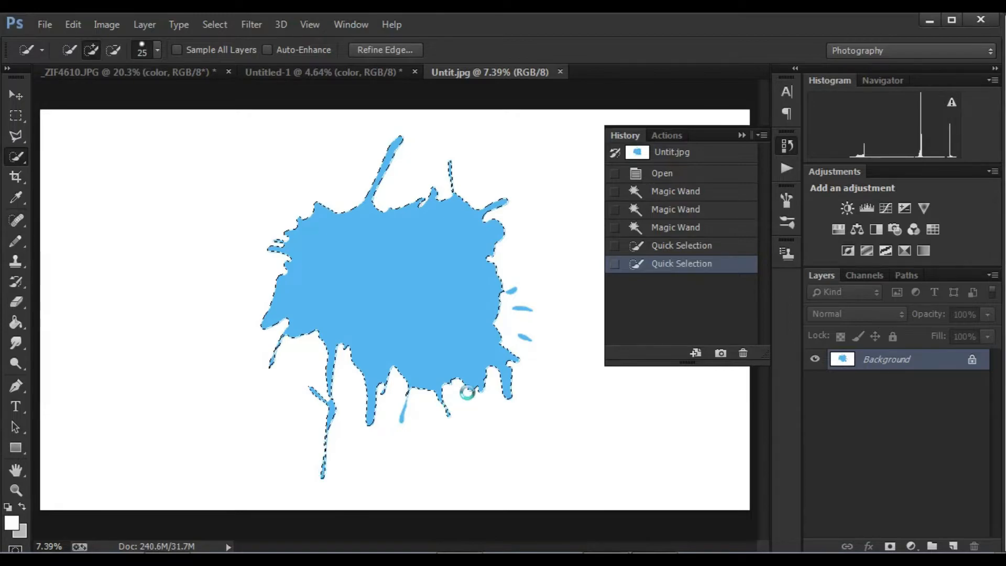
left_click(522, 339)
left_click(507, 287)
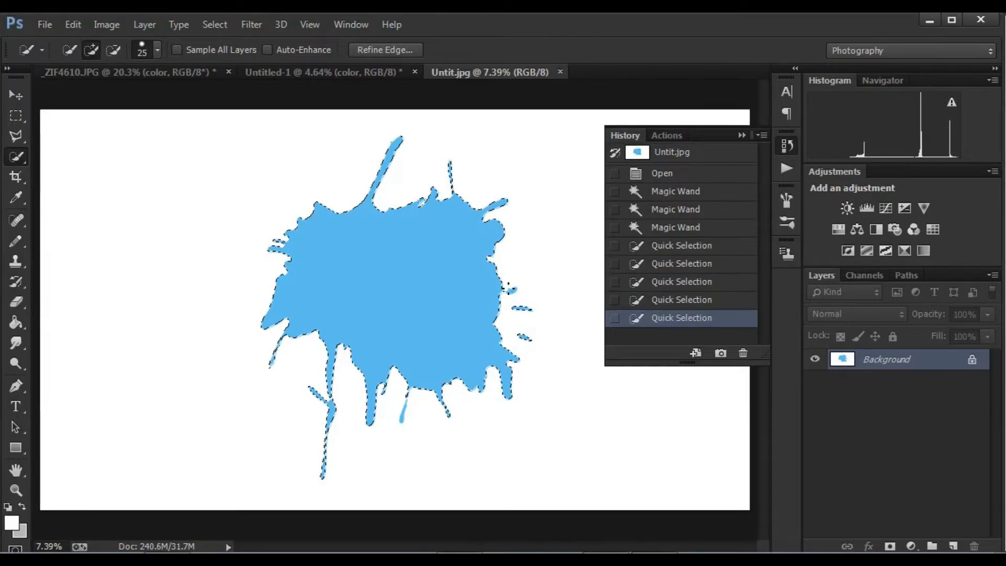
left_click(510, 290)
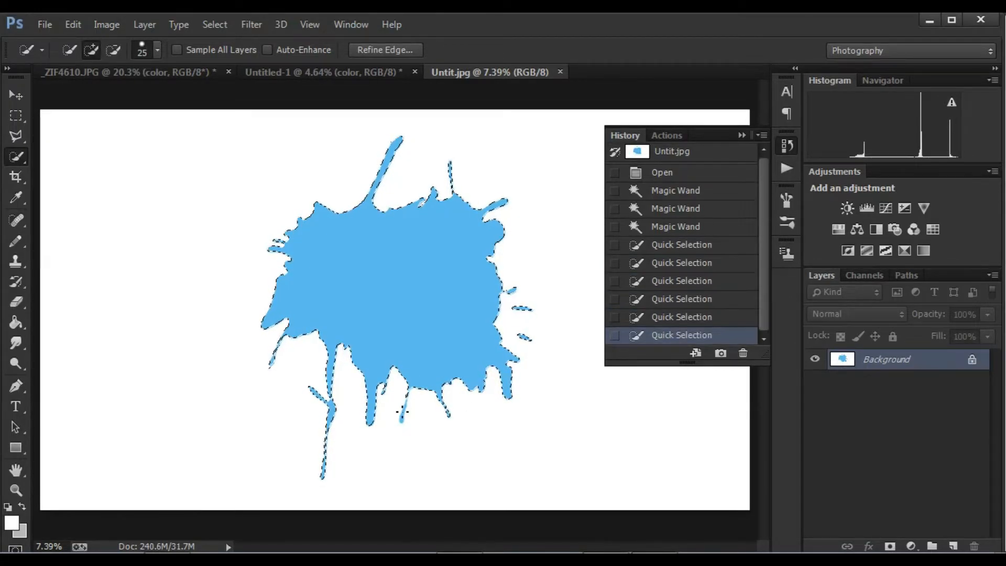
Copy the selected splatter into Untitled-1 and scale it to 129.62%, centred over the man's head and upper body
left_click(15, 95)
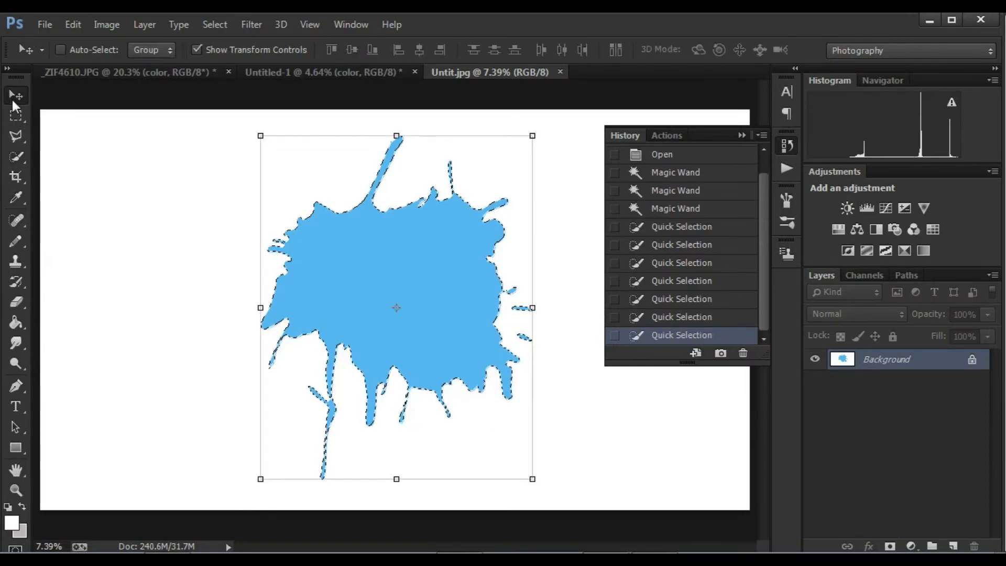
left_click_drag(360, 224, 397, 234)
left_click_drag(472, 141, 519, 67)
left_click_drag(445, 200, 428, 212)
left_click(298, 50)
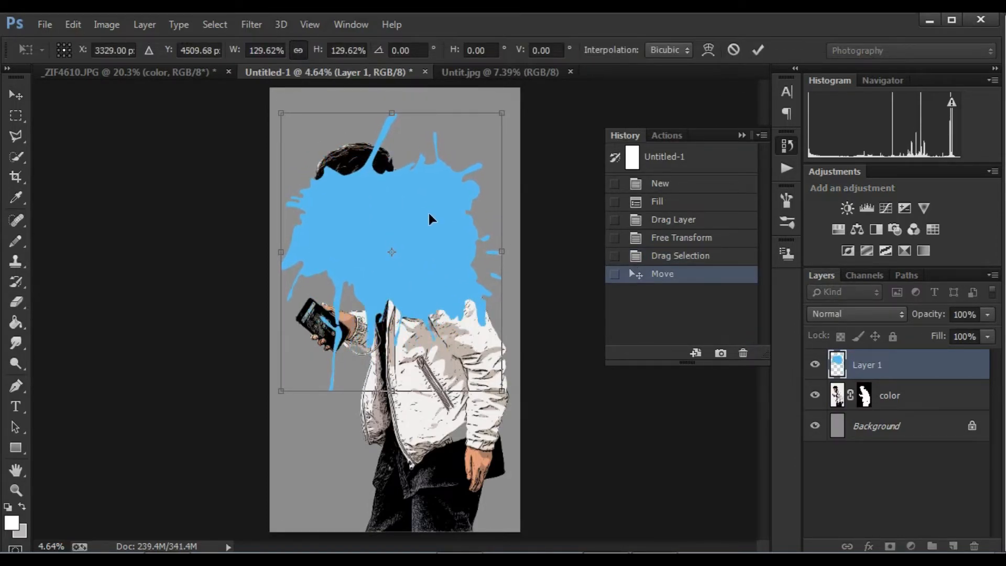
left_click(758, 50)
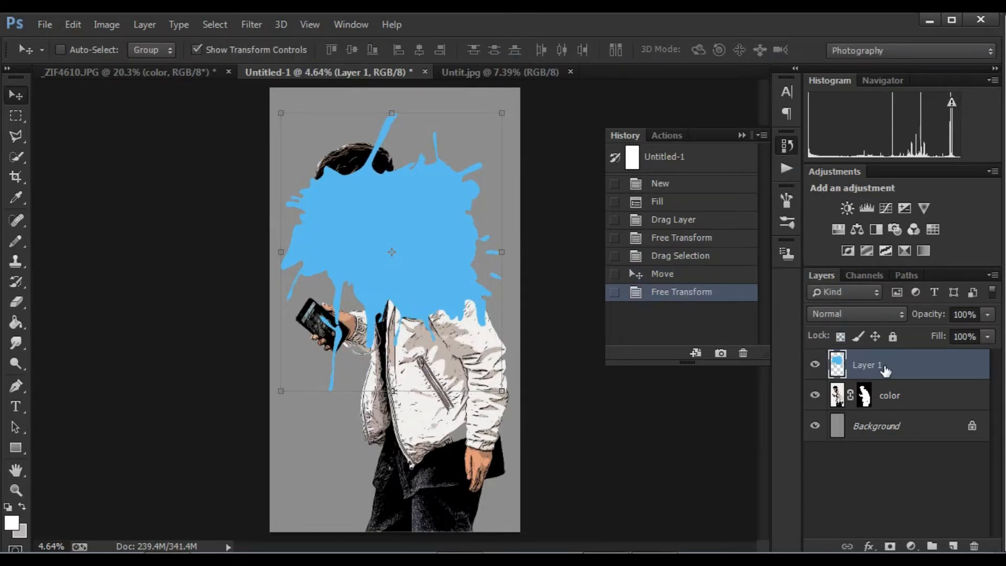
Reorder the splatter layer beneath the color layer, then merge all visible layers into the Background
left_click_drag(881, 406, 882, 408)
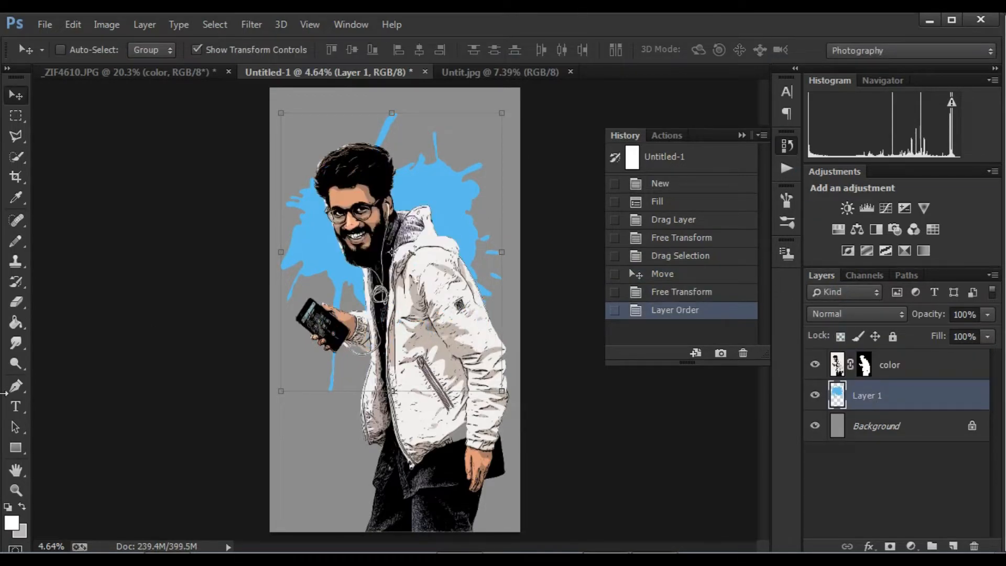
left_click(16, 490)
left_click_drag(371, 209, 417, 266)
key("ctrl+0")
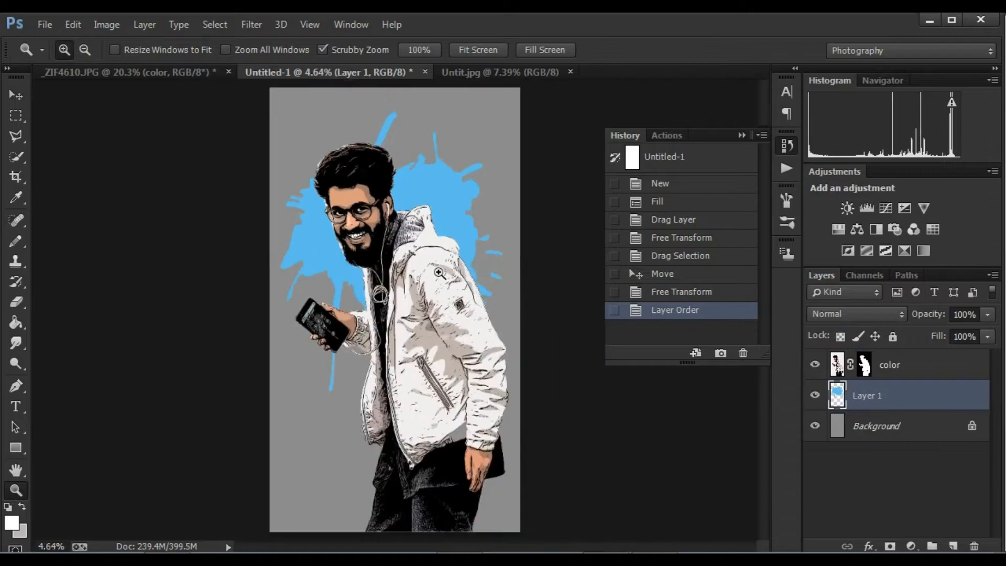
right_click(874, 421)
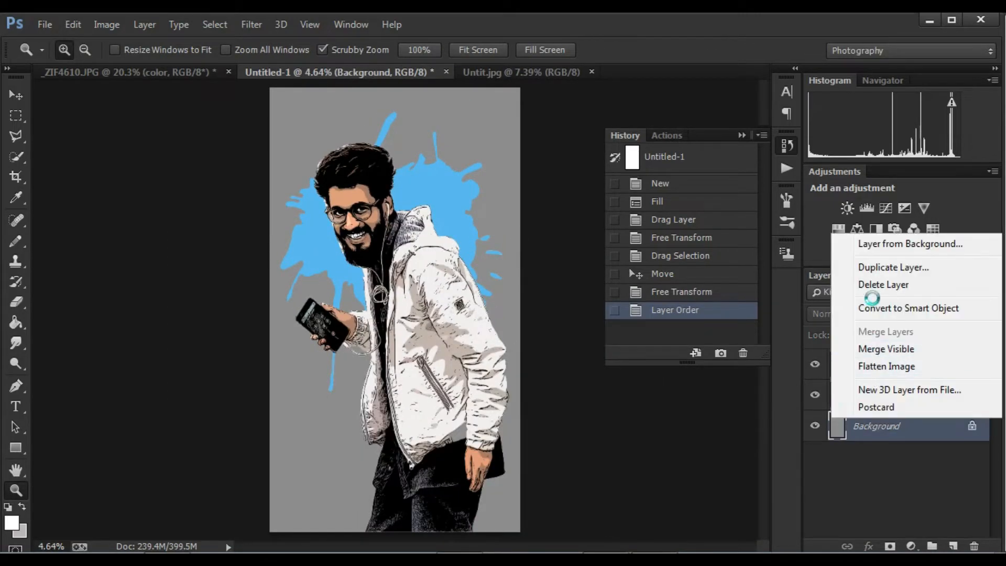
left_click(886, 356)
Add a Selective Color adjustment layer and set the Reds to Cyan +71%, Yellow +23% and Black -39%
left_click(903, 250)
left_click_drag(595, 254, 653, 255)
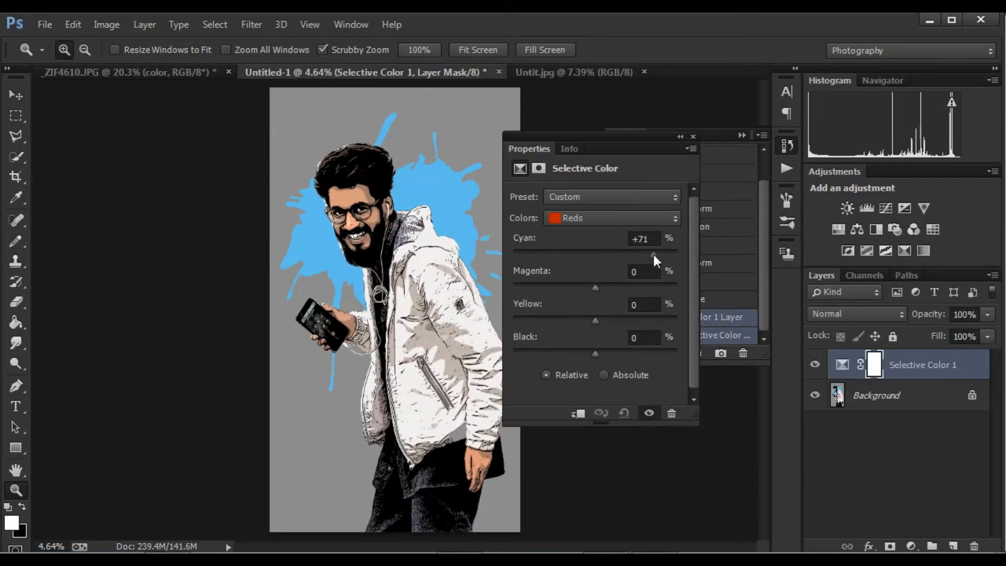
left_click_drag(587, 350, 564, 336)
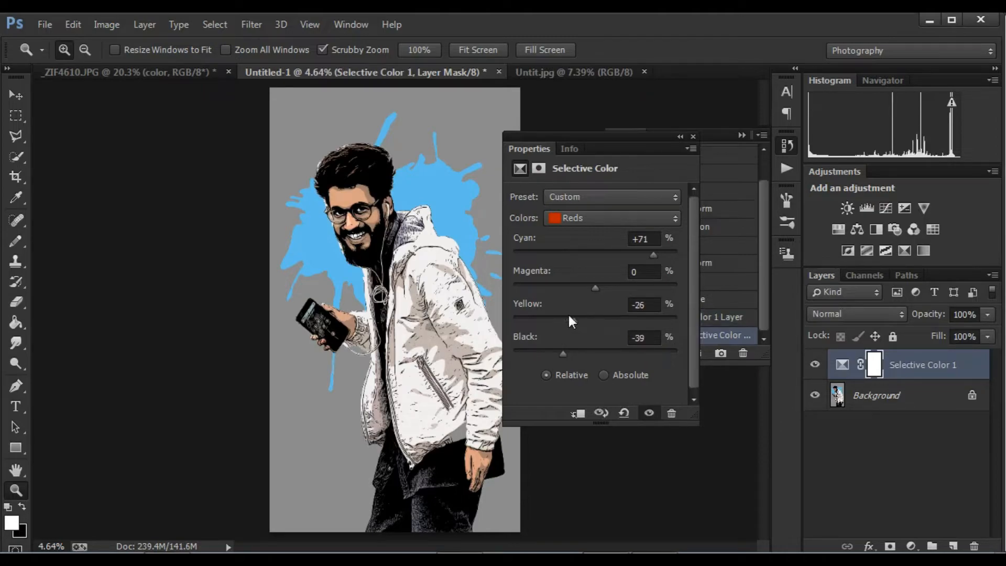
left_click(363, 211)
left_click(363, 211)
left_click(363, 211)
left_click(363, 211)
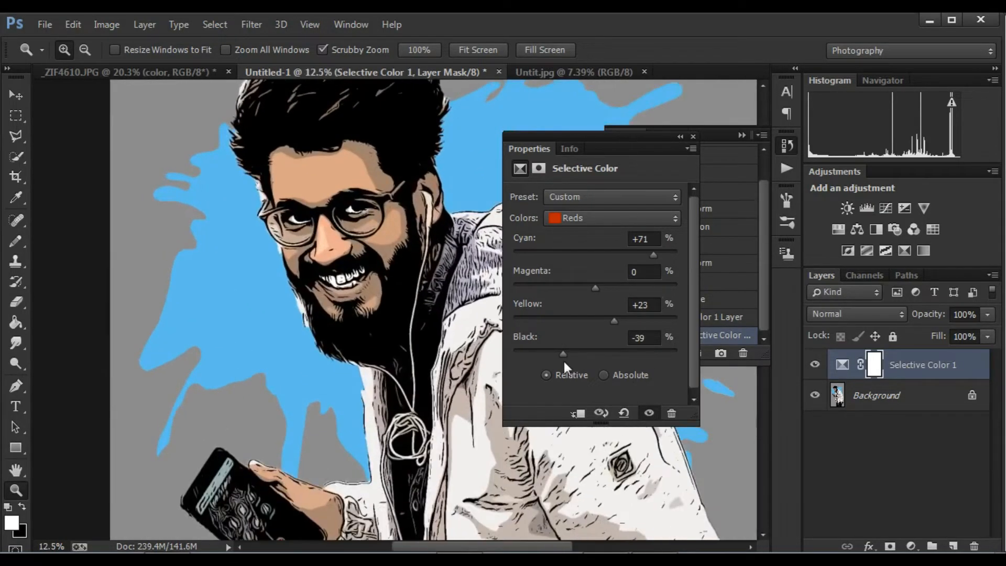
Readjust the Reds to Cyan +23% and Magenta +7%, and fine-tune their Yellow and Black amounts for the skin
left_click_drag(612, 351, 677, 352)
left_click(609, 249)
mouse_move(595, 286)
left_mouse_down()
mouse_move(569, 284)
mouse_move(603, 289)
left_mouse_up()
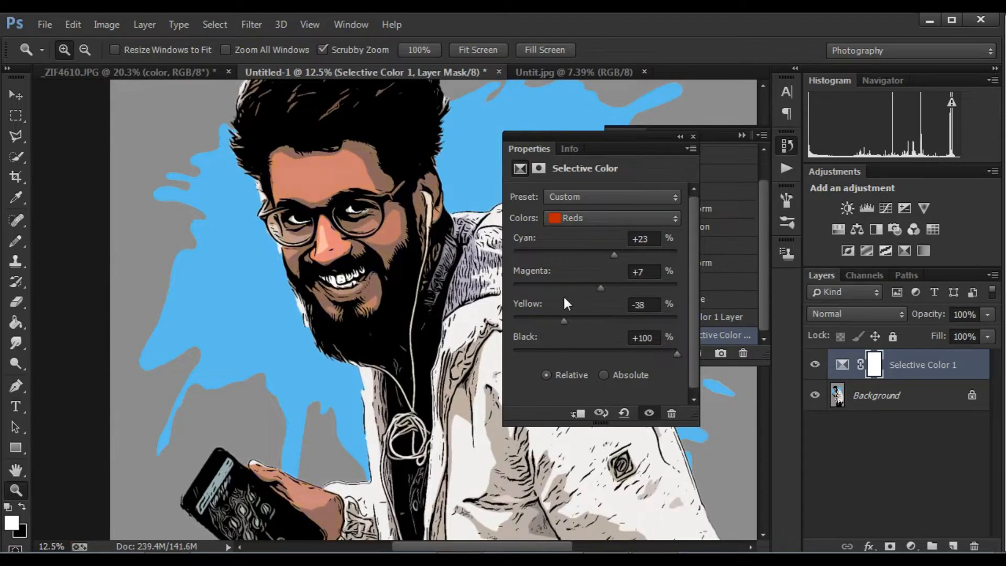
left_click_drag(605, 343, 599, 341)
Set the Yellows to Cyan -38%, Magenta +47%, Yellow -30% and Black -27%, and put the adjustment and history panels away
left_click(602, 218)
left_click(586, 251)
left_click_drag(594, 255, 564, 250)
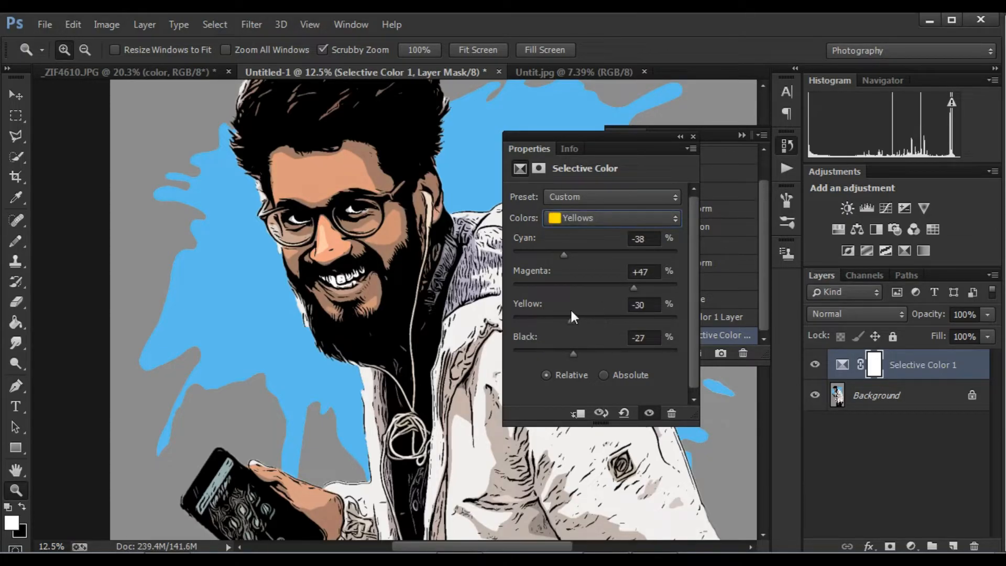
left_click(693, 137)
left_click(741, 135)
Merge the Selective Color adjustment and the Background into a single layer
right_click(444, 219)
left_click(474, 230)
left_click_drag(352, 189, 411, 289)
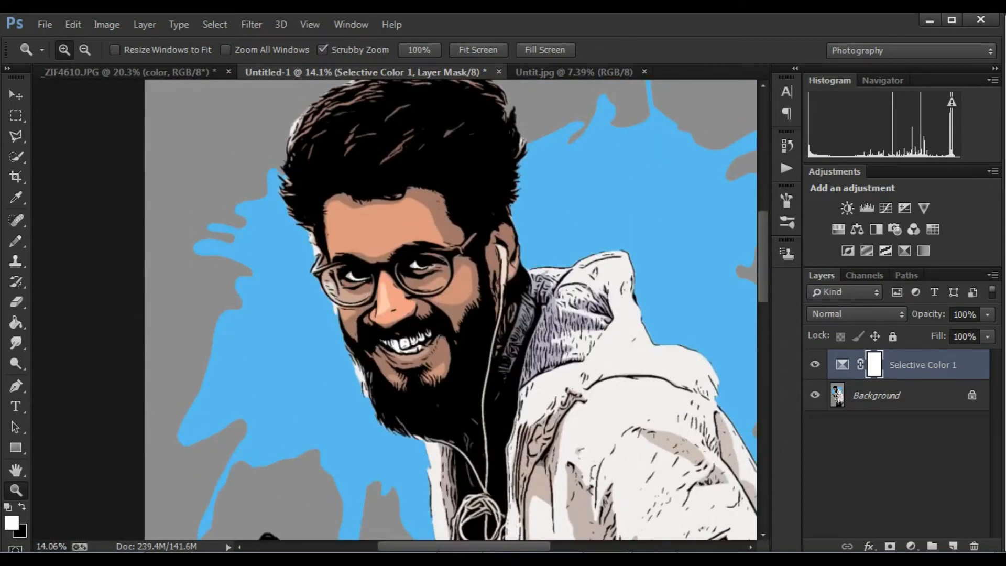
scroll(406, 208, "up", 2)
left_click(18, 157)
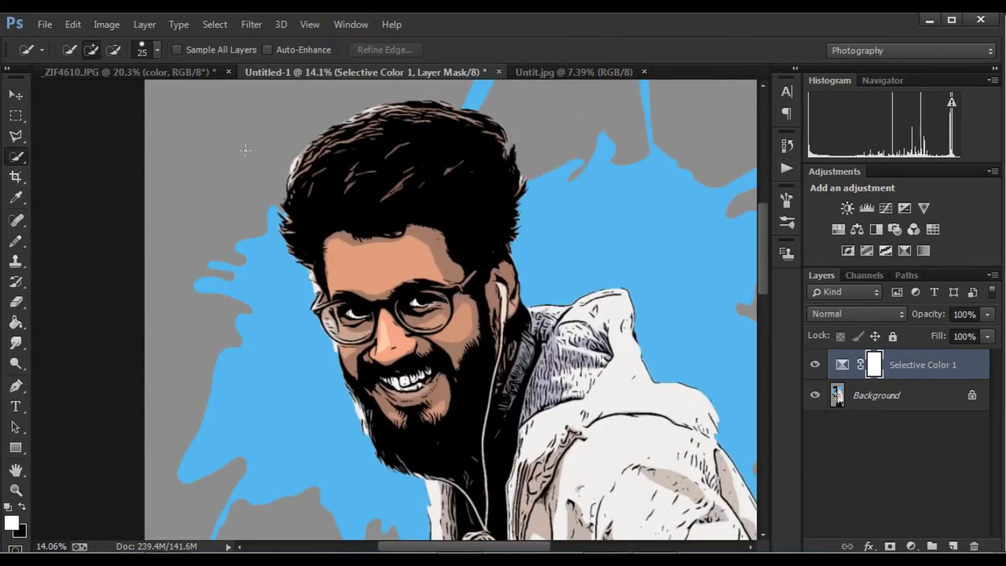
left_click(870, 394)
right_click(870, 394)
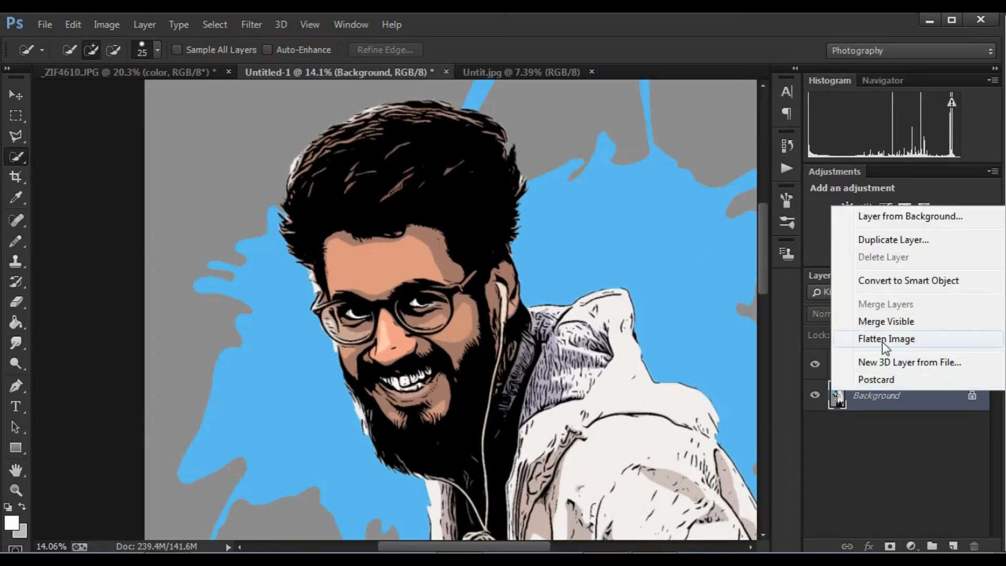
left_click(879, 322)
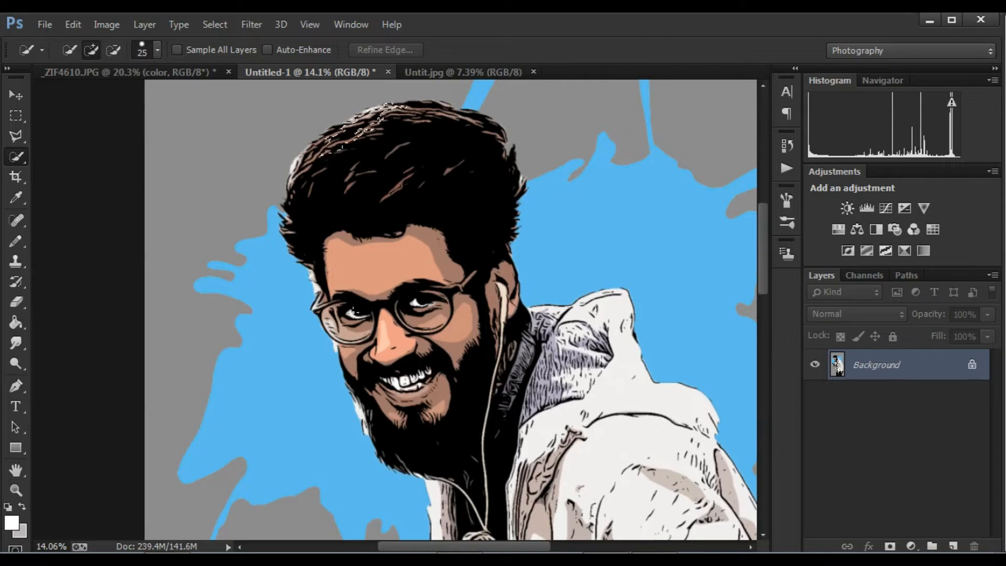
Select the man's whole head, including hair, glasses and beard, with Quick Selection, and trim the neck and shirt from the selection
mouse_move(380, 399)
left_mouse_down()
mouse_move(446, 330)
mouse_move(421, 351)
left_mouse_up()
left_click_drag(493, 290, 506, 286)
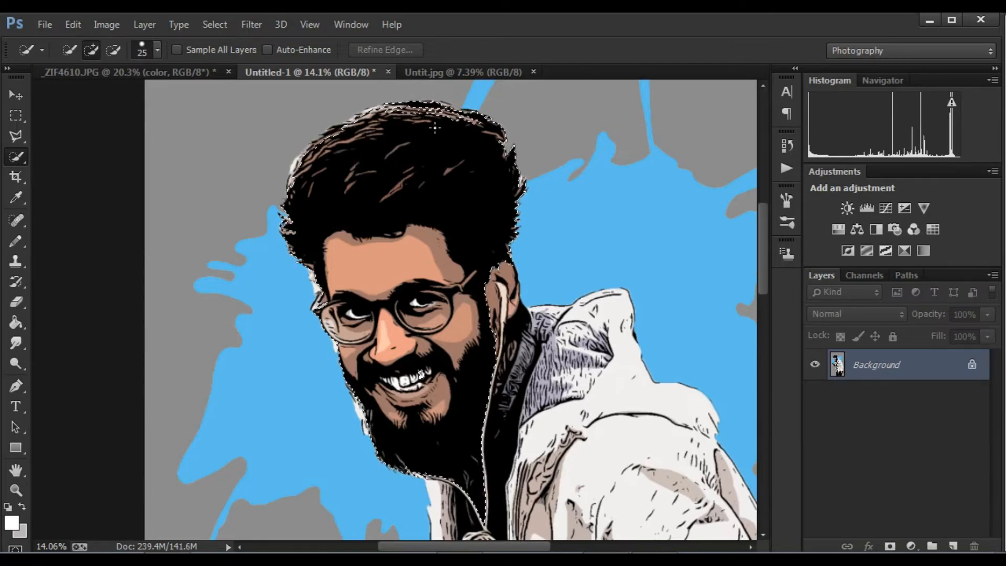
left_click_drag(435, 128, 437, 127)
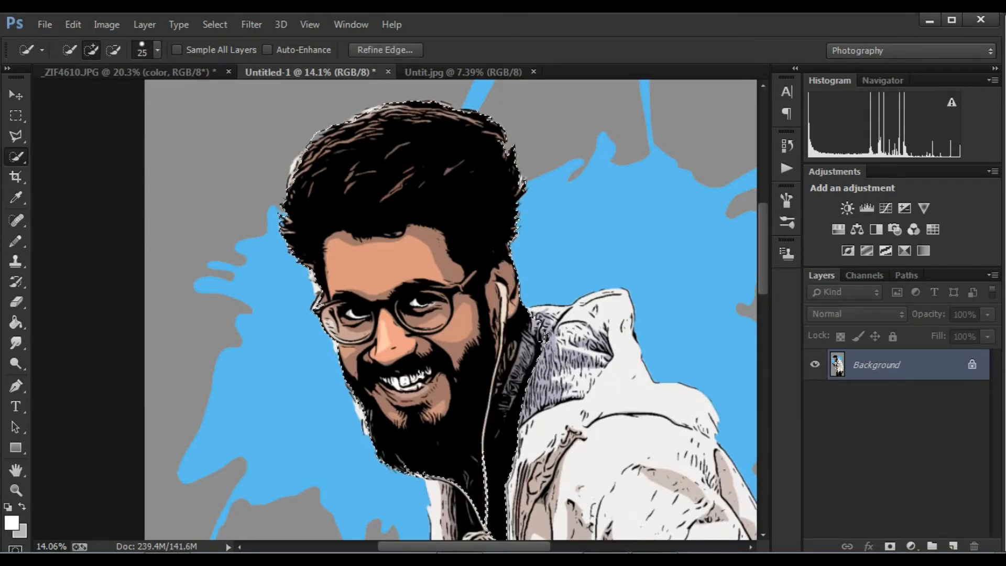
scroll(525, 408, "down", 4)
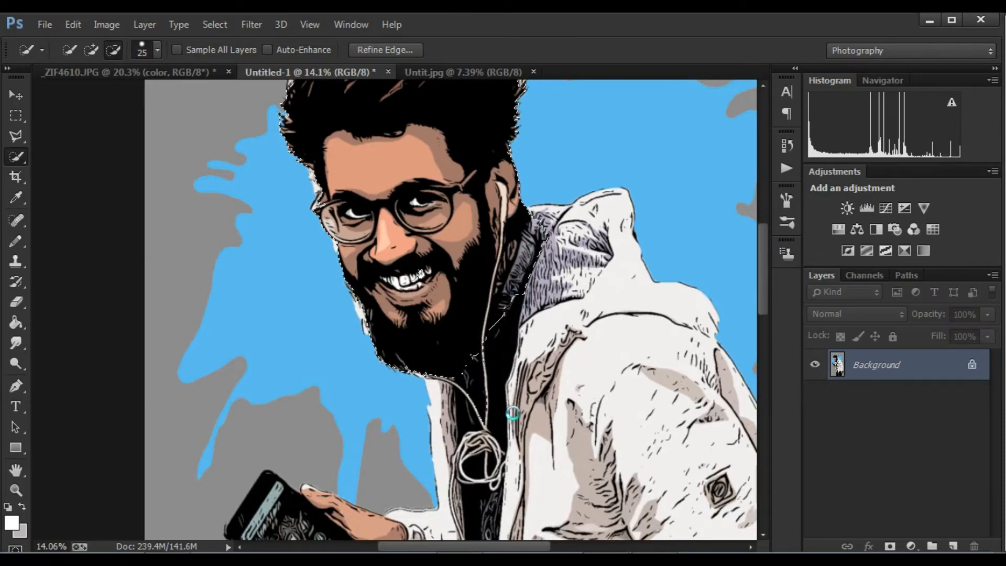
scroll(461, 354, "up", 4)
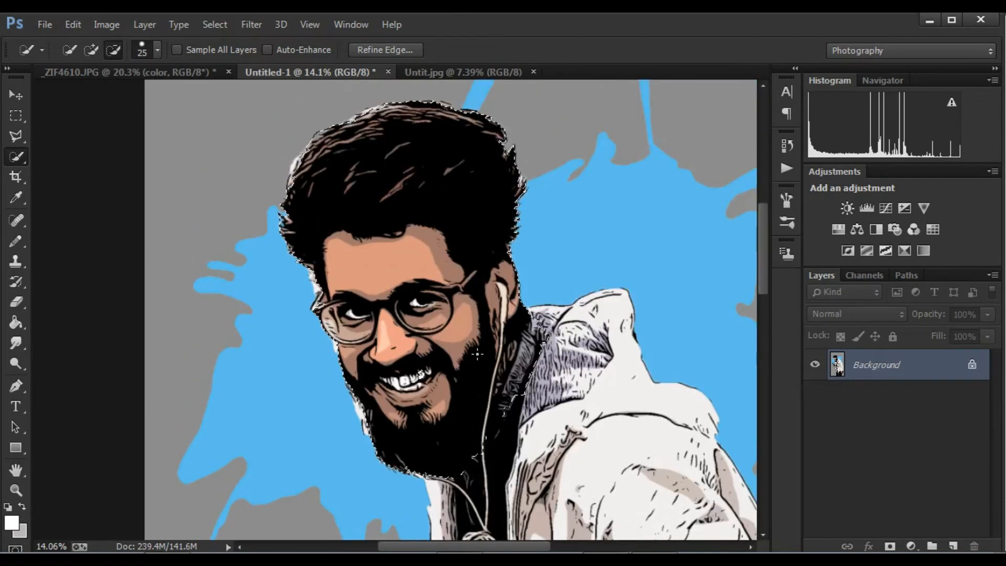
left_click(92, 51)
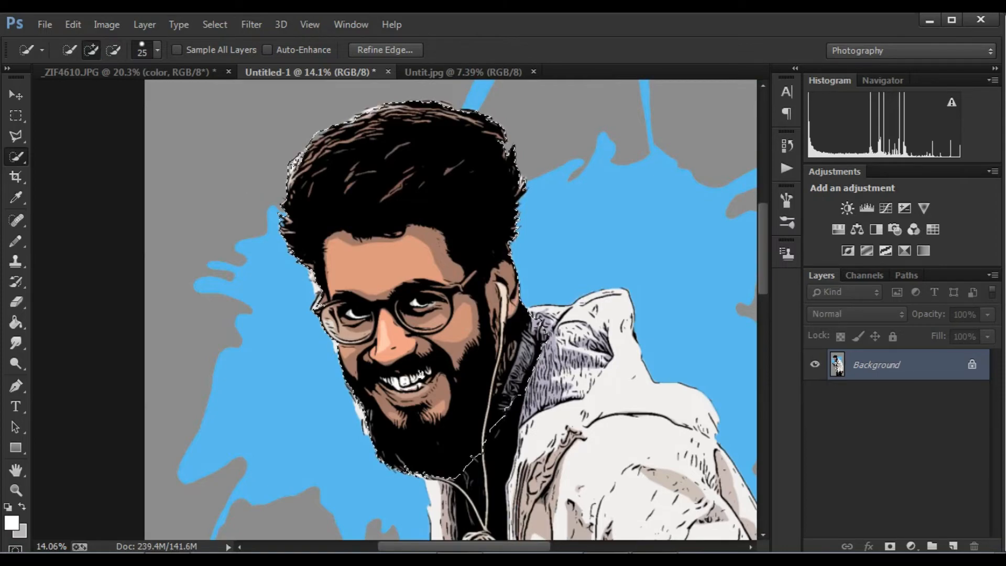
key("v")
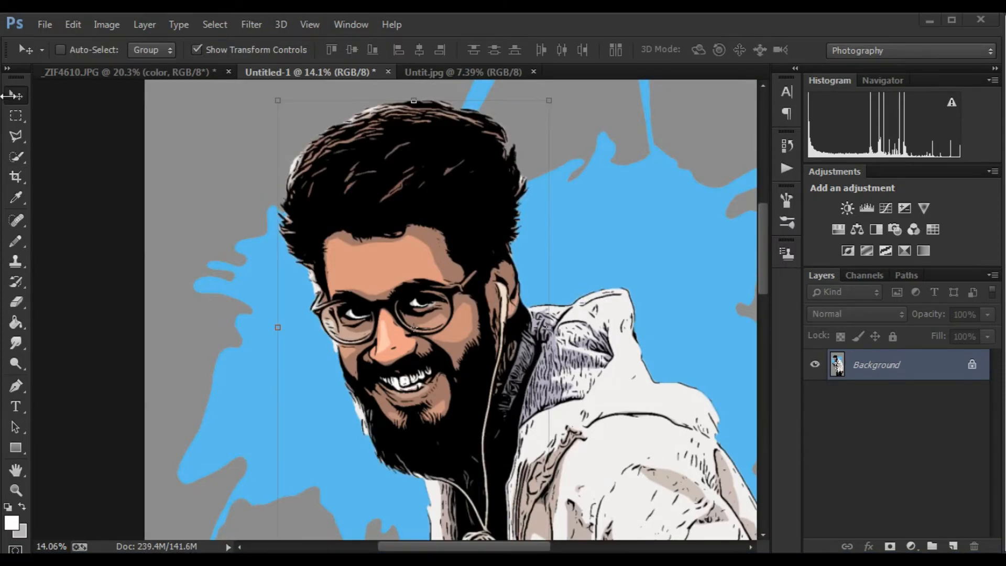
Enlarge the selected head proportionally to about 136% and position it over the neck and jacket collar
left_click(16, 490)
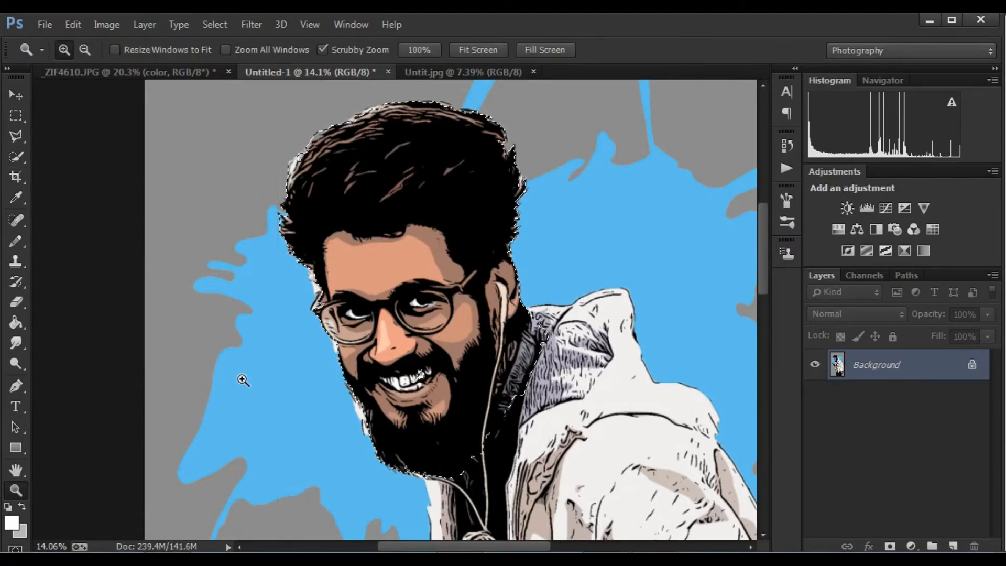
key("ctrl+0")
left_click(15, 94)
left_click_drag(424, 125, 432, 85)
left_click_drag(370, 253, 359, 268)
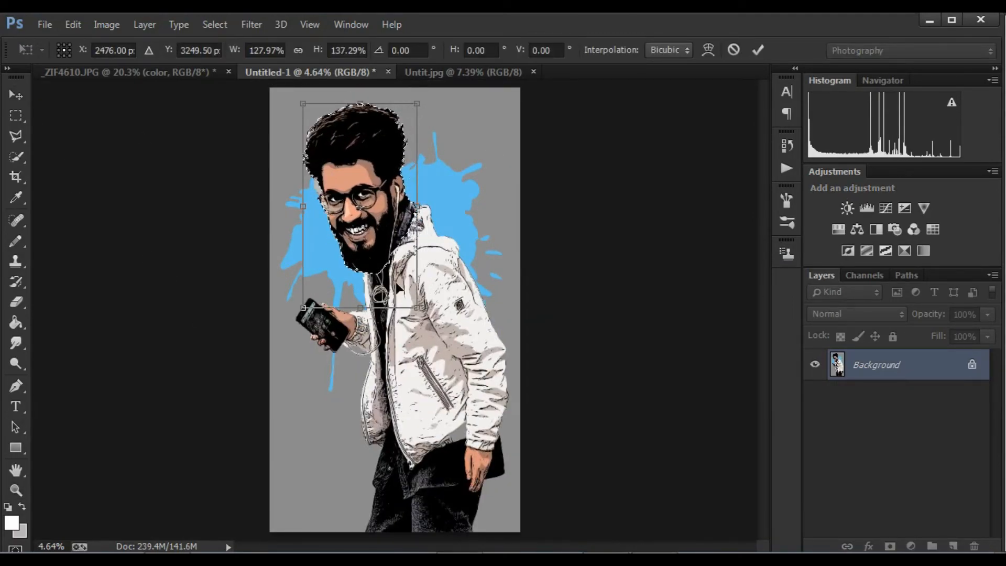
left_click(298, 50)
left_click_drag(417, 300, 422, 309)
left_click_drag(390, 278, 392, 274)
left_click_drag(305, 306, 302, 310)
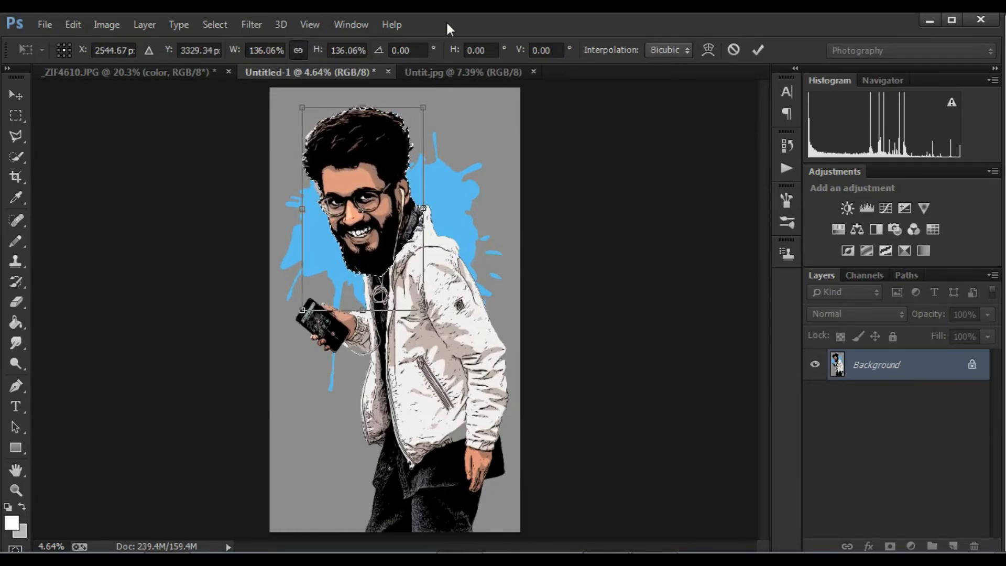
left_click(760, 49)
Clear the selection around the enlarged head
left_click(16, 116)
right_click(347, 135)
left_click(375, 144)
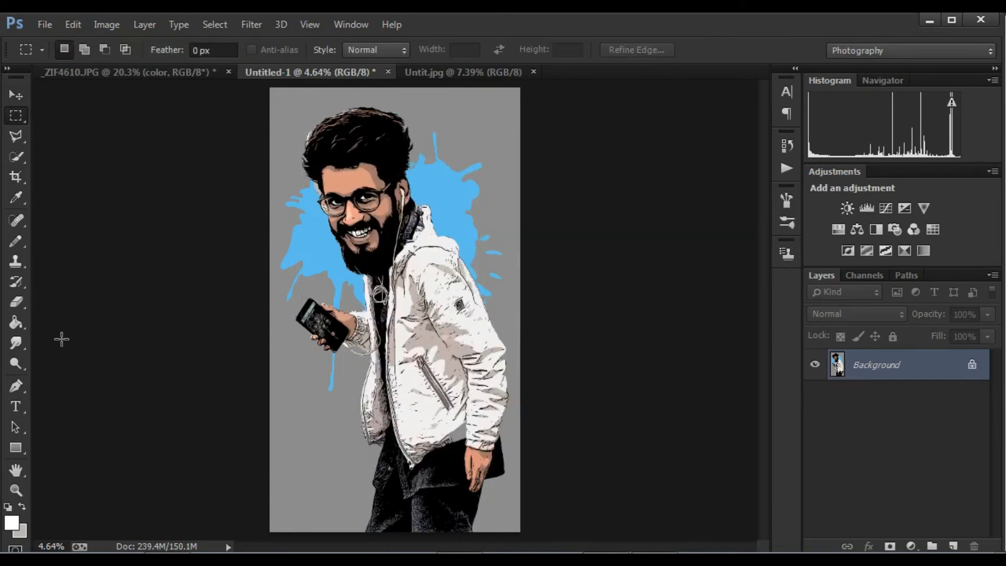
Open the Liquify filter on the Background layer and choose Forward Warp for reshaping the face
left_click(15, 490)
left_click(393, 265)
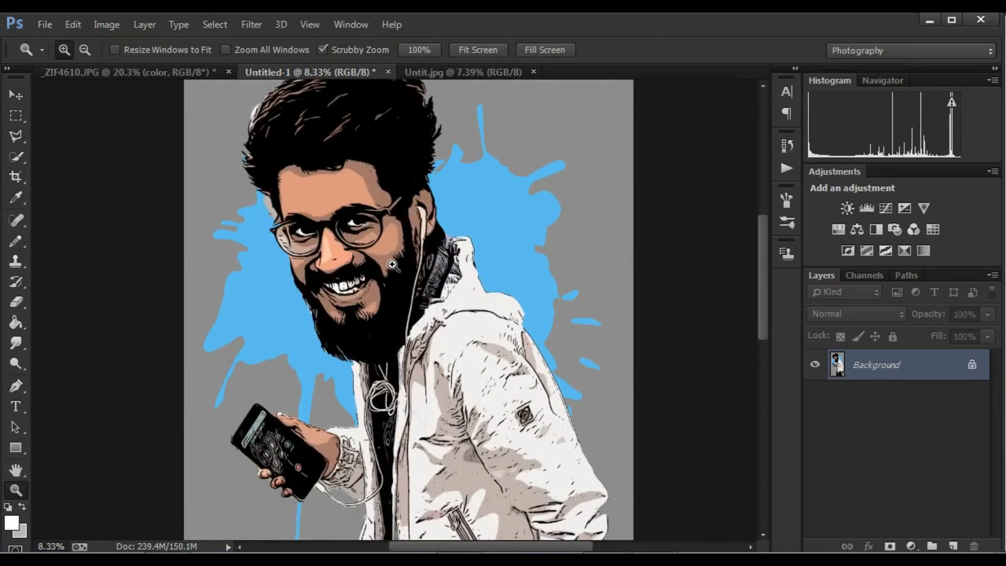
left_click(251, 25)
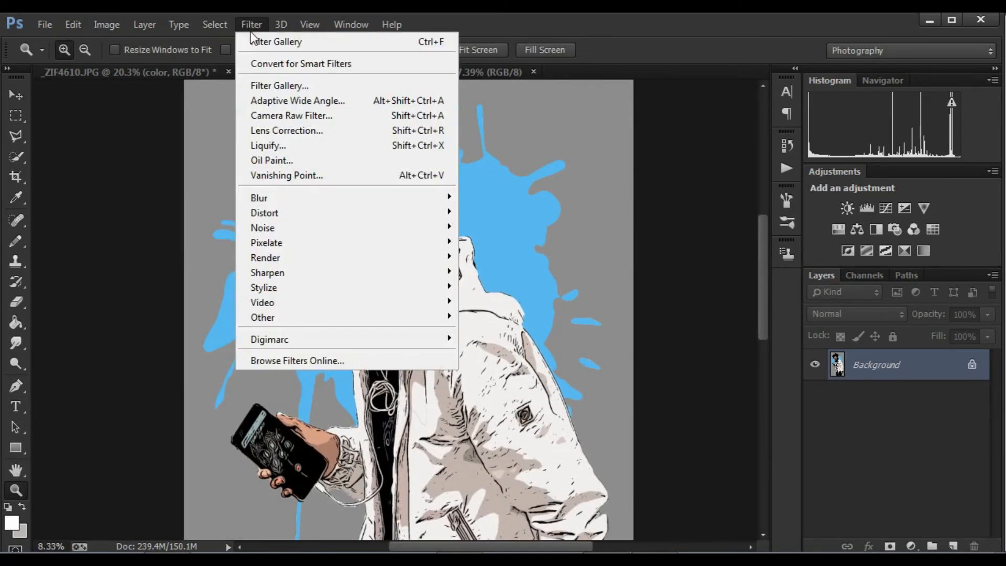
left_click(275, 145)
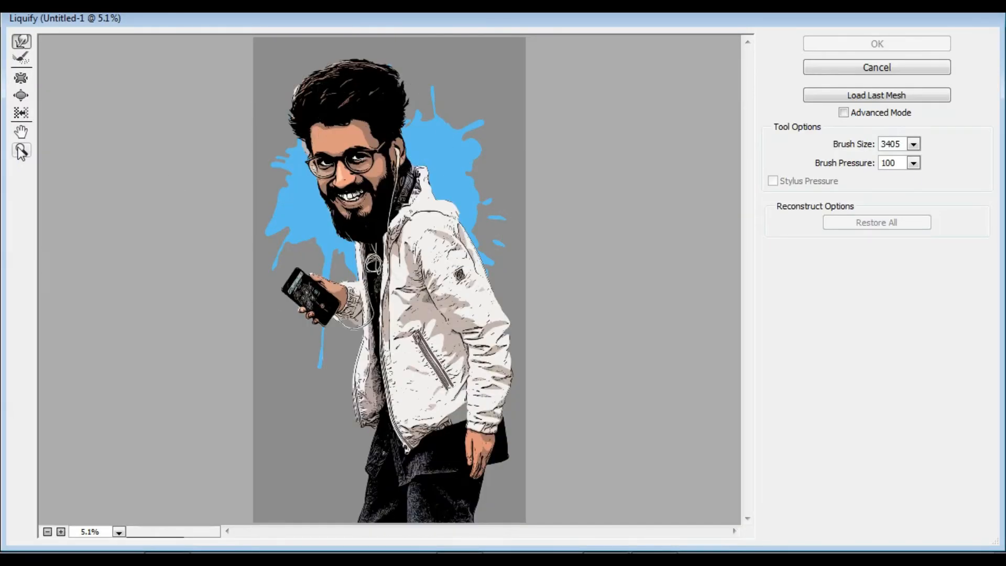
left_click(20, 152)
double_click(348, 175)
scroll(345, 212, "down", 3)
left_click(21, 43)
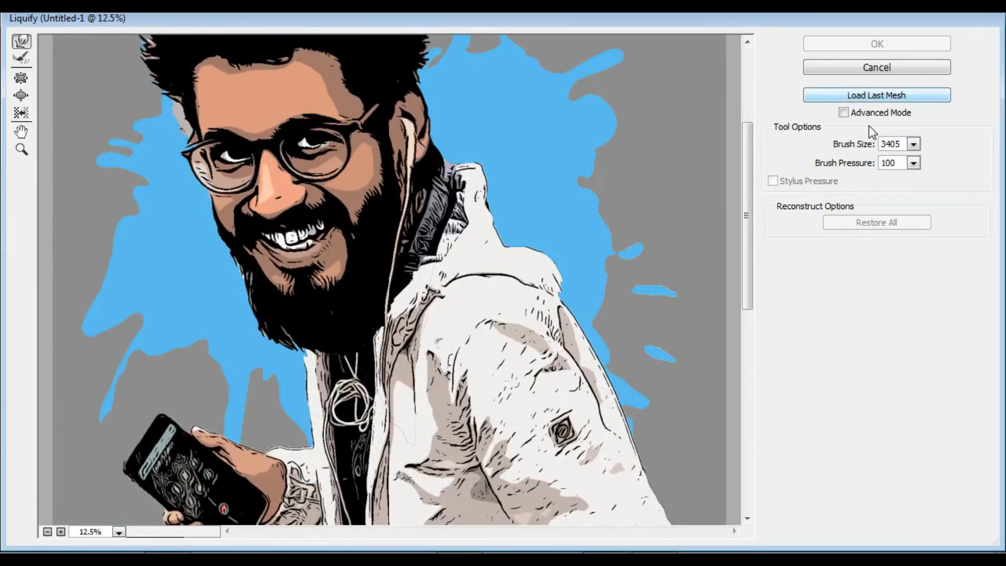
Warp the edge of the cheek and beard inward with a brush size of 591, and pucker the nose with a 540 brush
left_click(913, 144)
left_click_drag(878, 167, 874, 166)
mouse_move(164, 297)
left_mouse_down()
mouse_move(191, 292)
mouse_move(202, 252)
left_mouse_up()
left_click(913, 144)
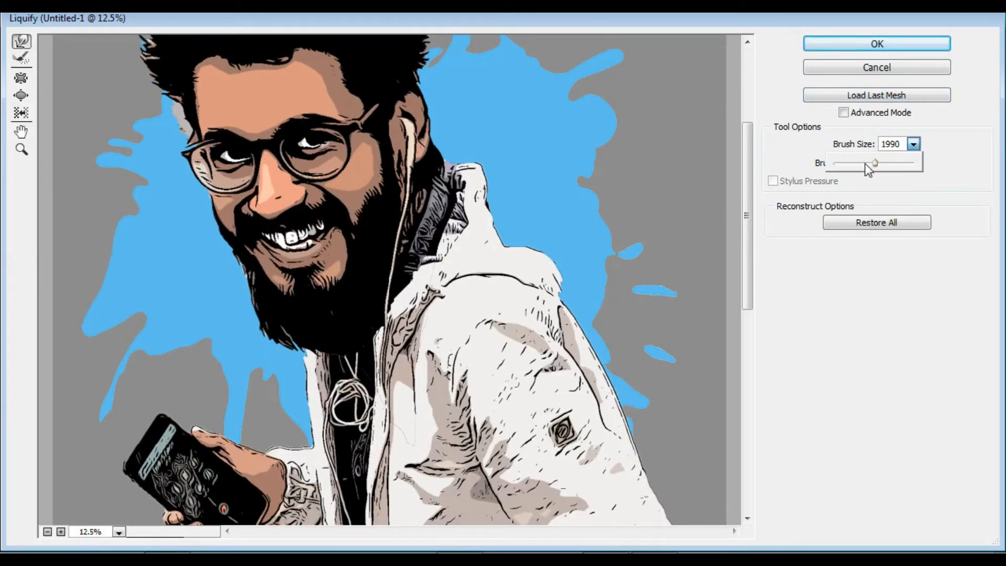
left_click(178, 235)
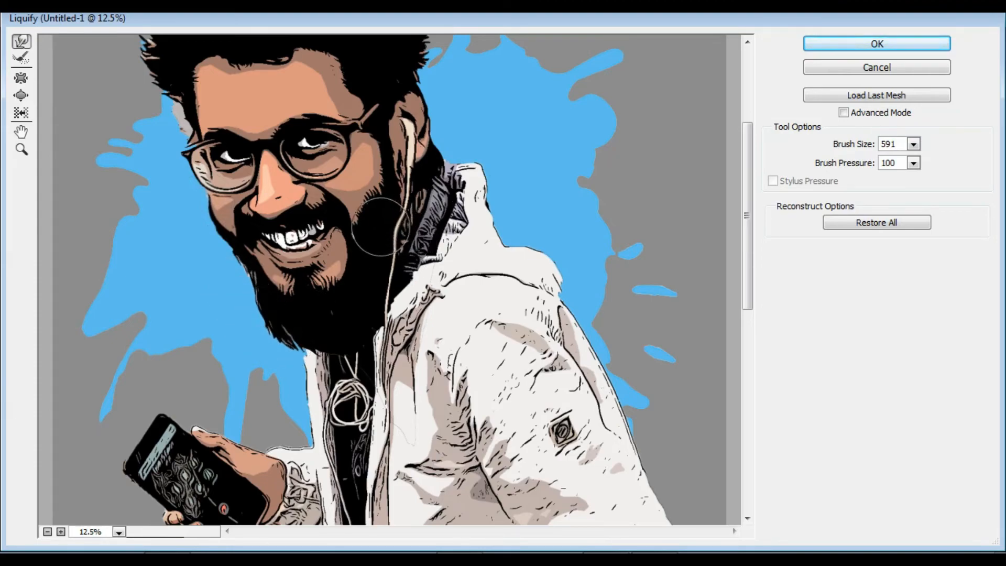
left_click(15, 99)
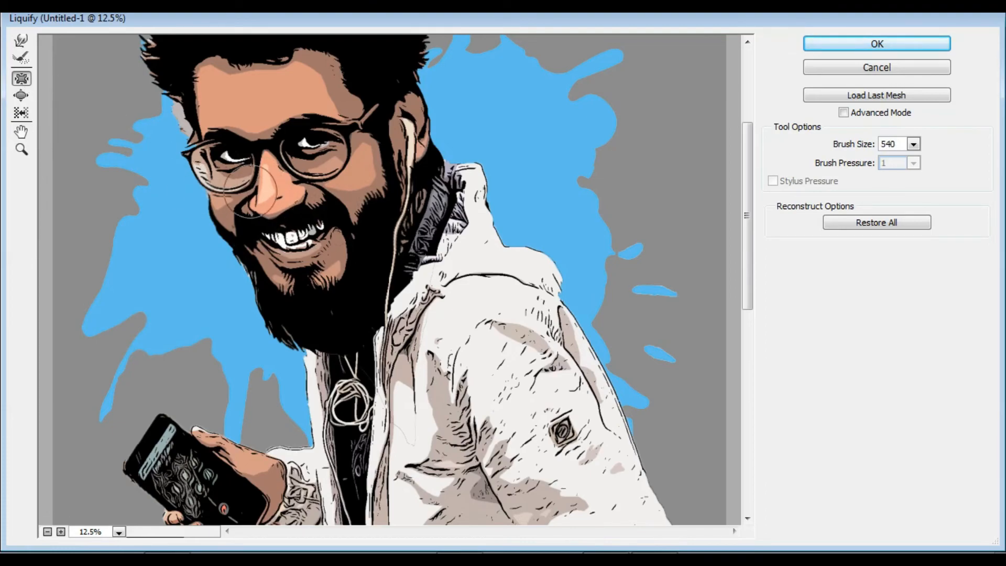
left_click_drag(266, 199, 272, 200)
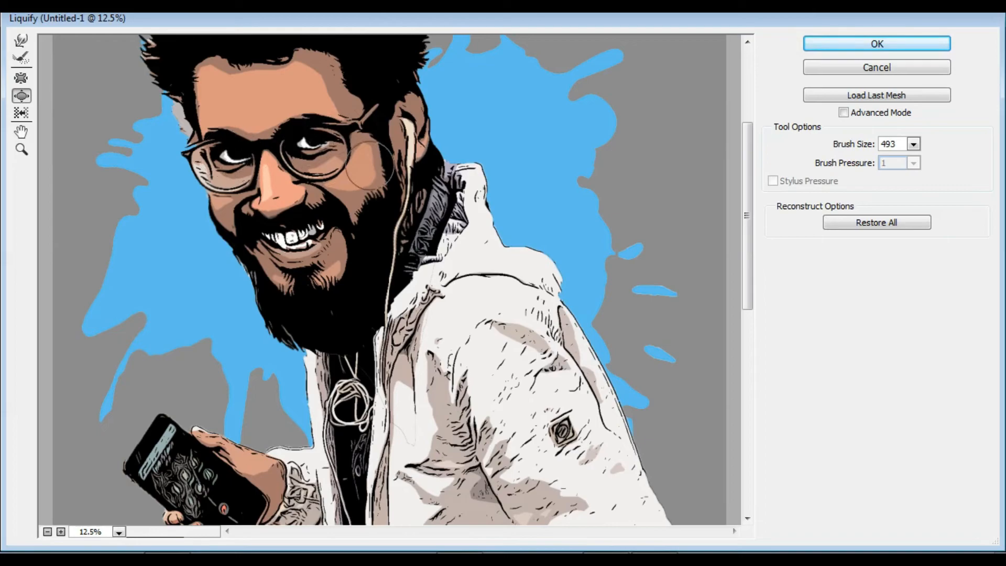
Reshape the man's jacket and torso with Forward Warp, apply the Liquify filter, and show the whole image
scroll(371, 179, "down", 3)
left_click(21, 150)
right_click(157, 171)
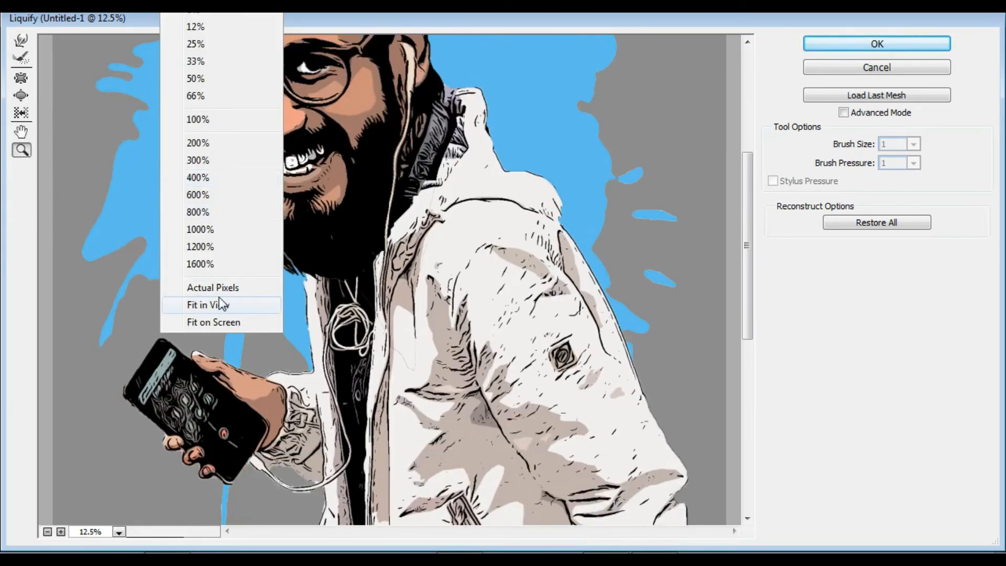
left_click(256, 303)
left_click(27, 46)
left_click(913, 143)
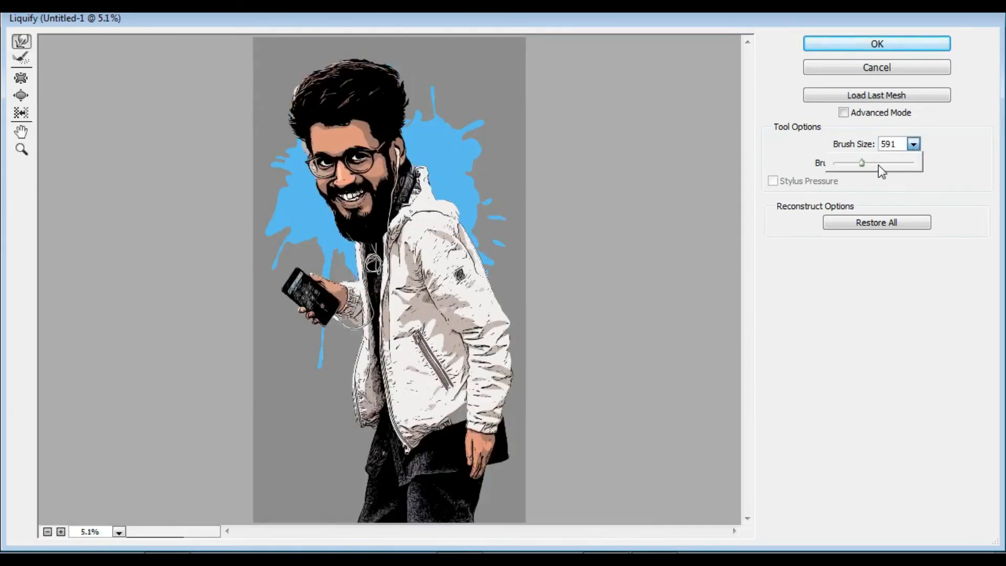
left_click(484, 385)
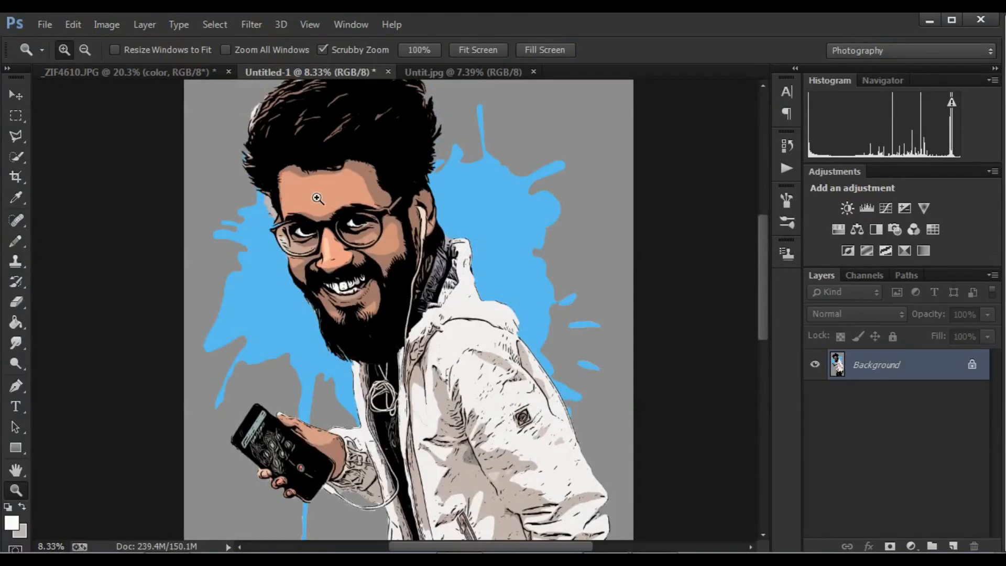
right_click(317, 201)
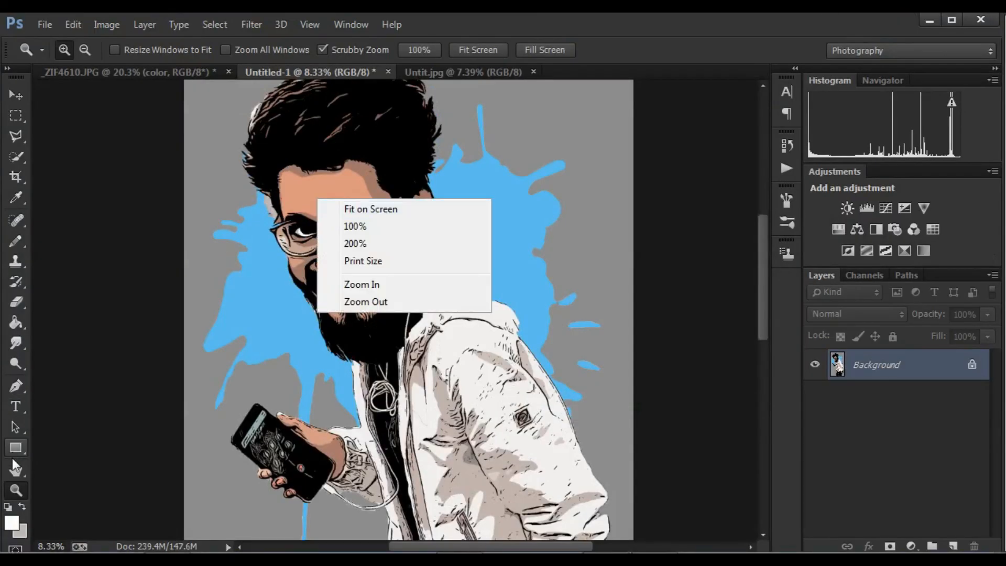
left_click(349, 209)
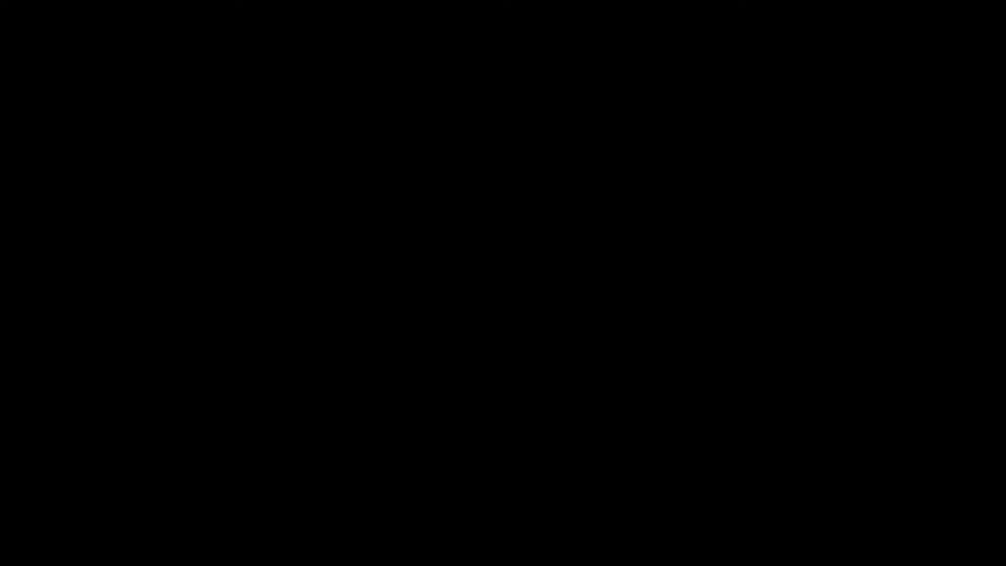